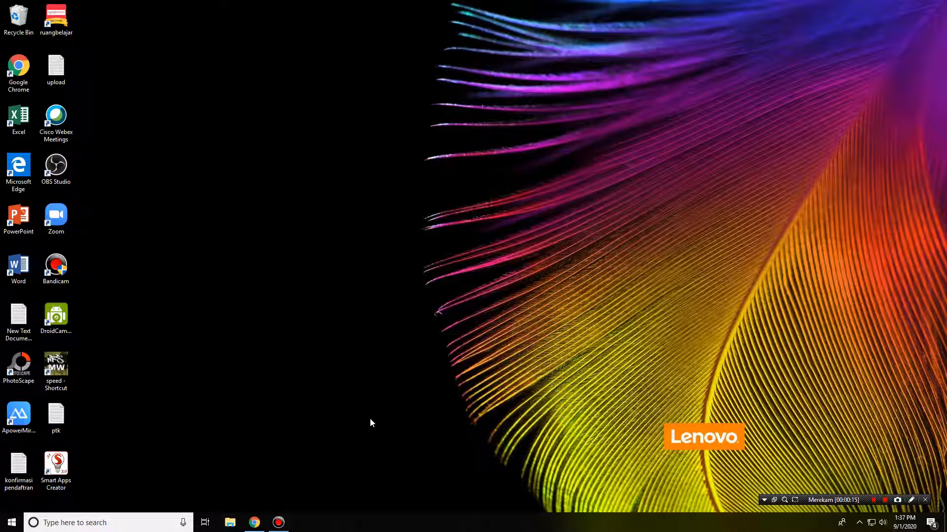
# Switch to Google Chrome and open the example blog at pak.pandani.web.id to view its homepage
pyautogui.click(254, 523)
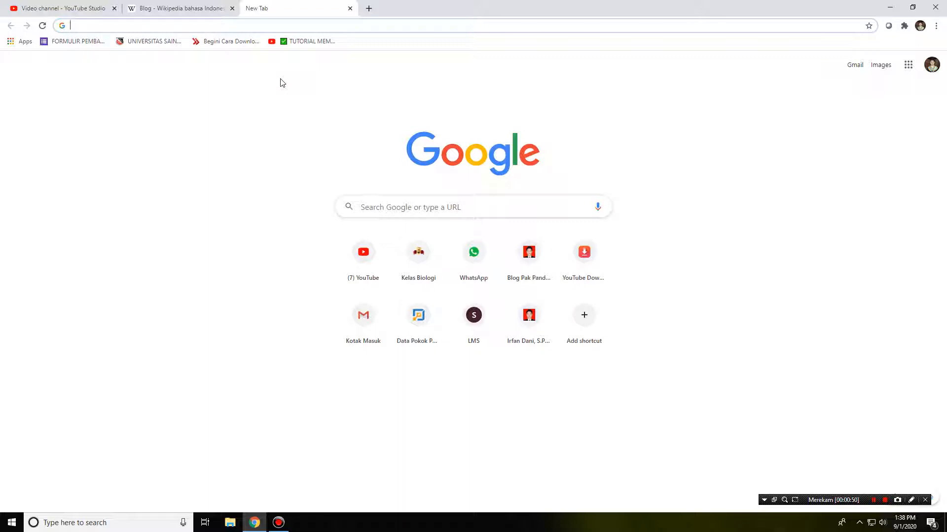
pyautogui.click(306, 24)
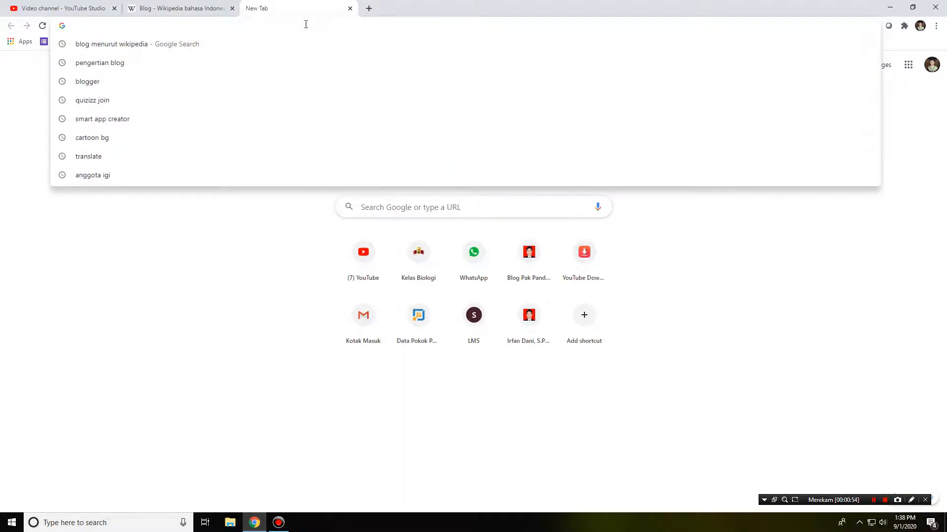
pyautogui.write('blo')
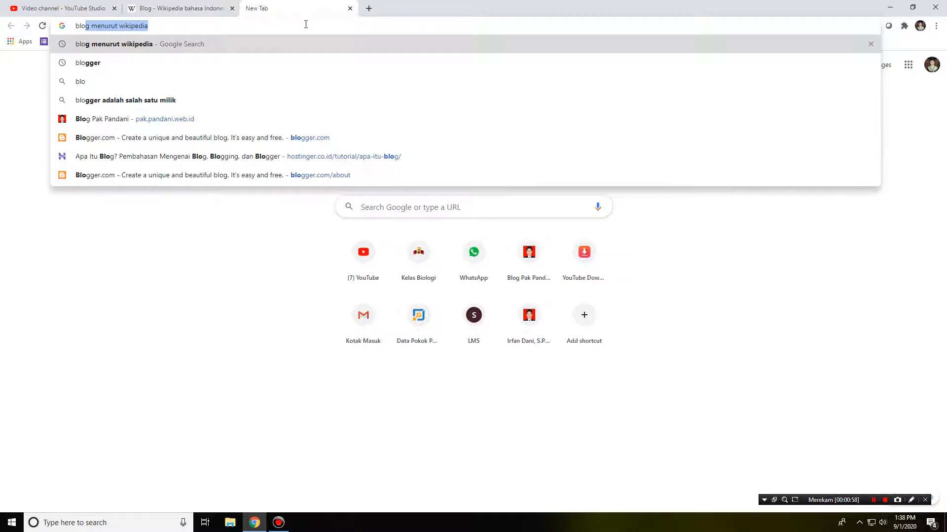
pyautogui.press('BackSpace')
pyautogui.press('BackSpace')
pyautogui.press('BackSpace')
pyautogui.press('BackSpace')
pyautogui.write('pak.pandani.web.id')
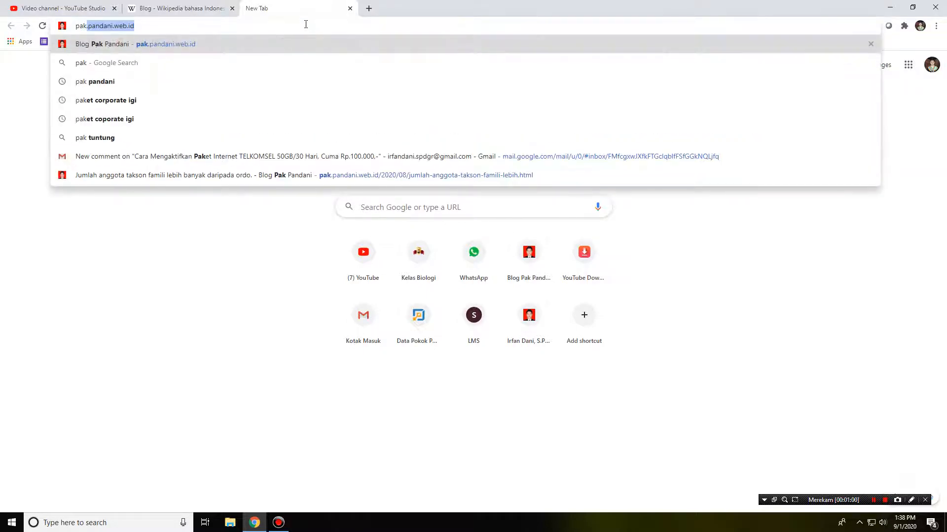
pyautogui.press('Return')
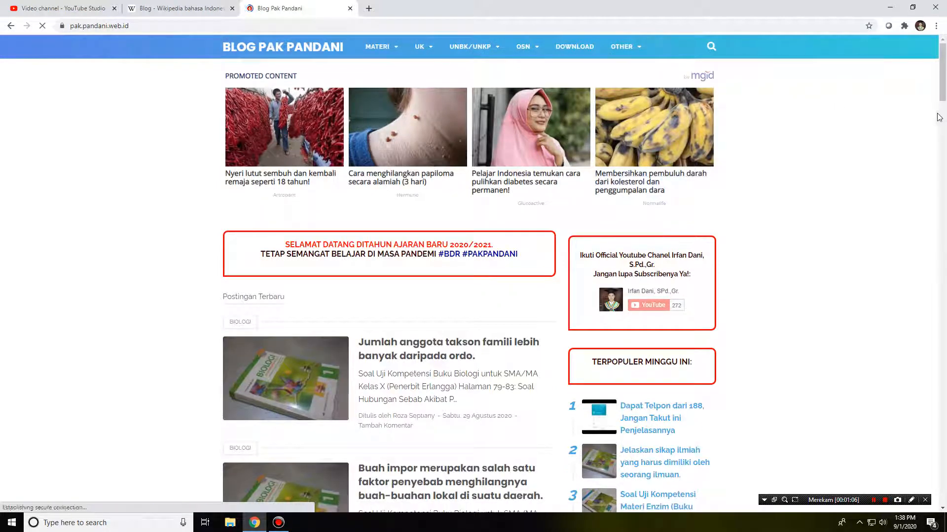
pyautogui.moveTo(942, 91)
pyautogui.mouseDown()
pyautogui.moveTo(946, 217)
pyautogui.moveTo(931, 83)
pyautogui.mouseUp()
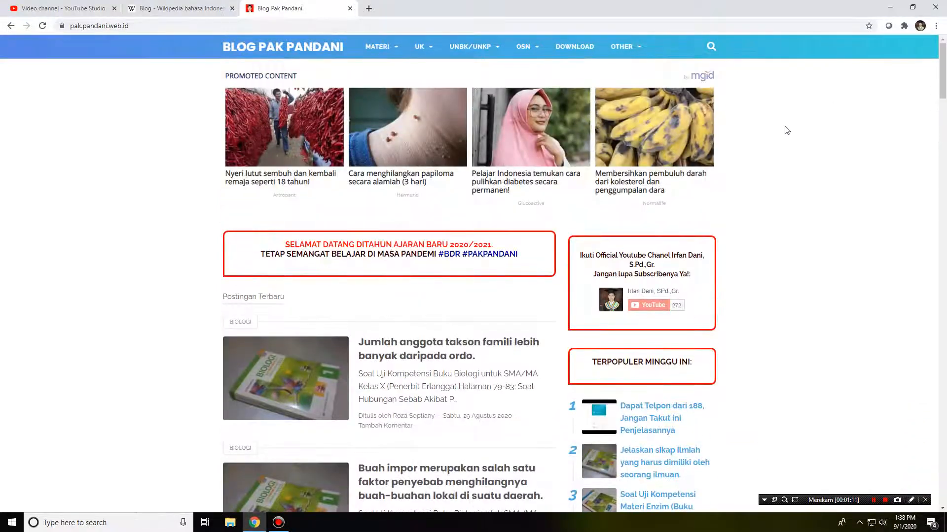
pyautogui.click(369, 8)
pyautogui.write('w')
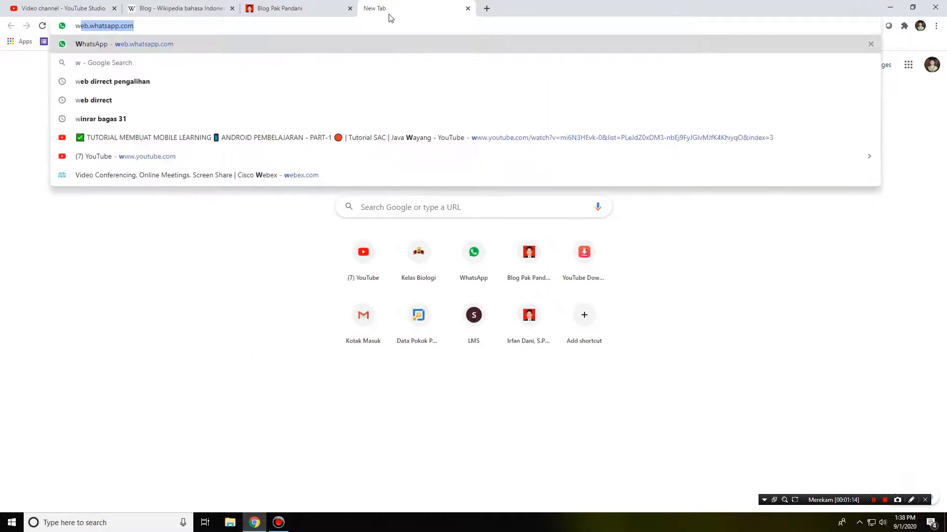
pyautogui.write('ww')
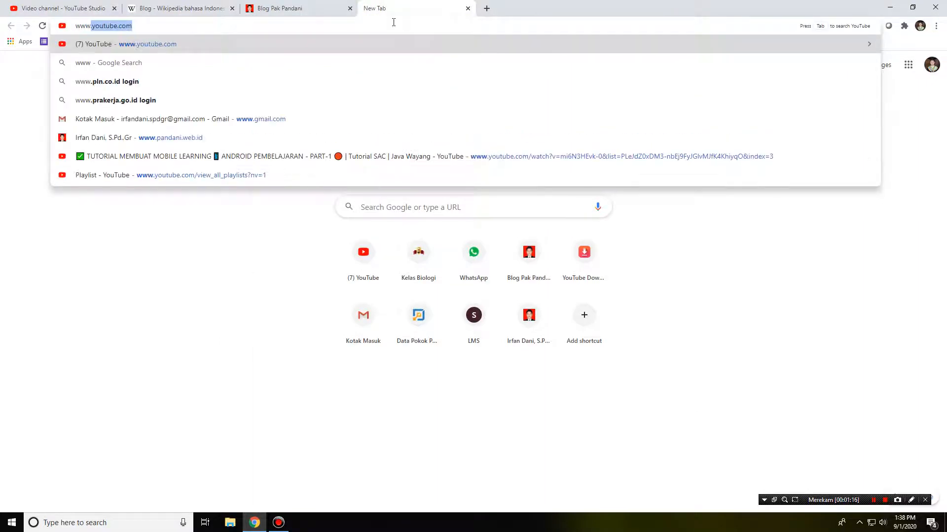
pyautogui.write('.pandani.we')
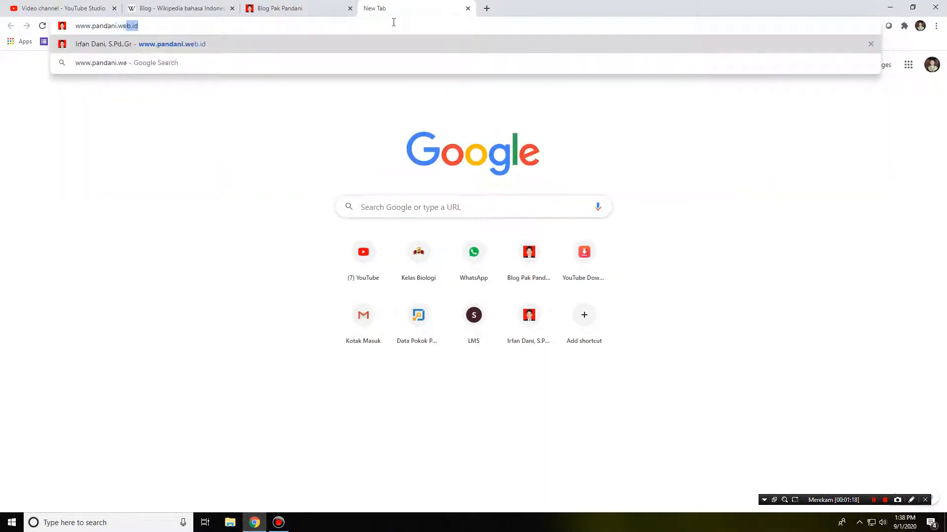
pyautogui.write('b.id')
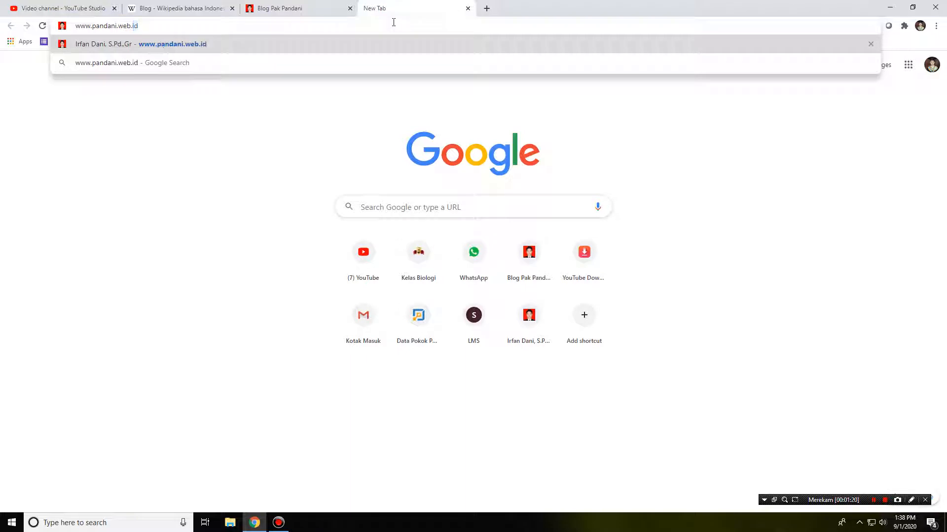
pyautogui.press('Return')
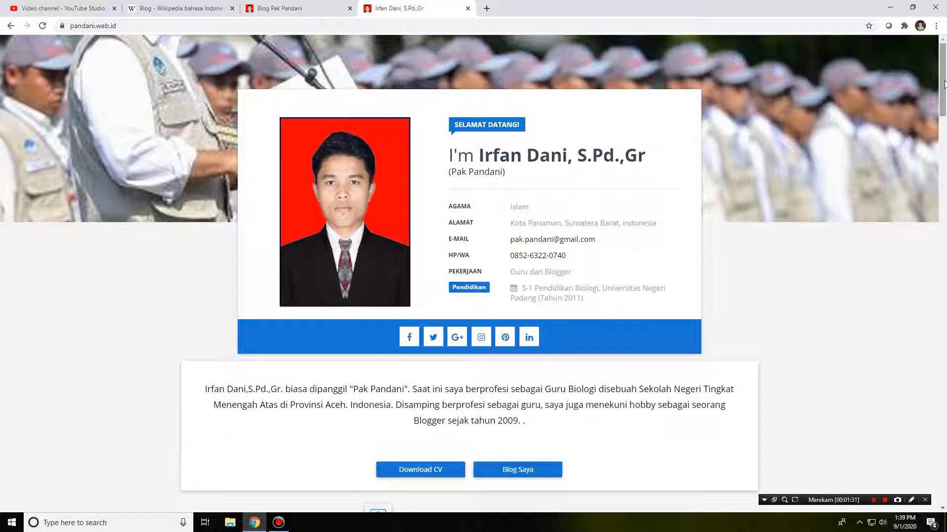
pyautogui.moveTo(944, 83)
pyautogui.mouseDown()
pyautogui.moveTo(944, 386)
pyautogui.moveTo(944, 74)
pyautogui.mouseUp()
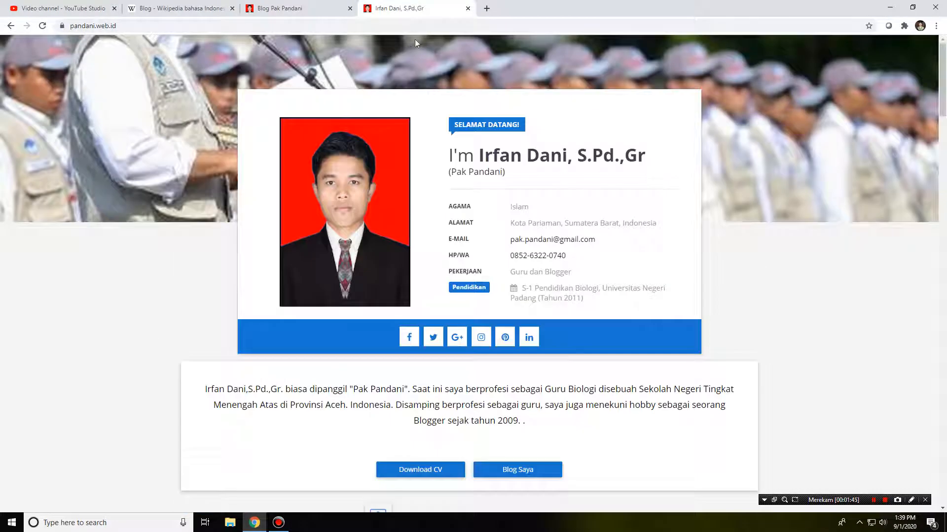
# Open the school website sman1labuhanhaji.sch.id in a new tab and look over its homepage
pyautogui.click(487, 12)
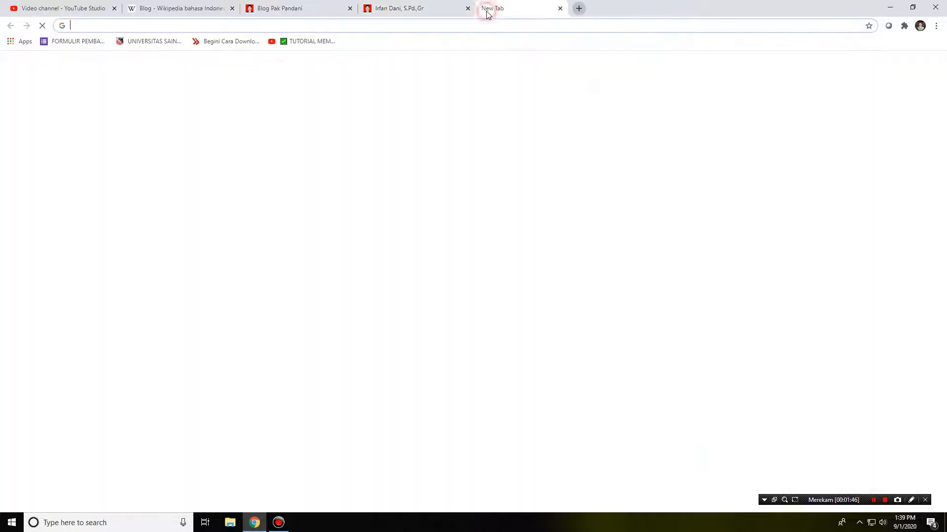
pyautogui.write('s')
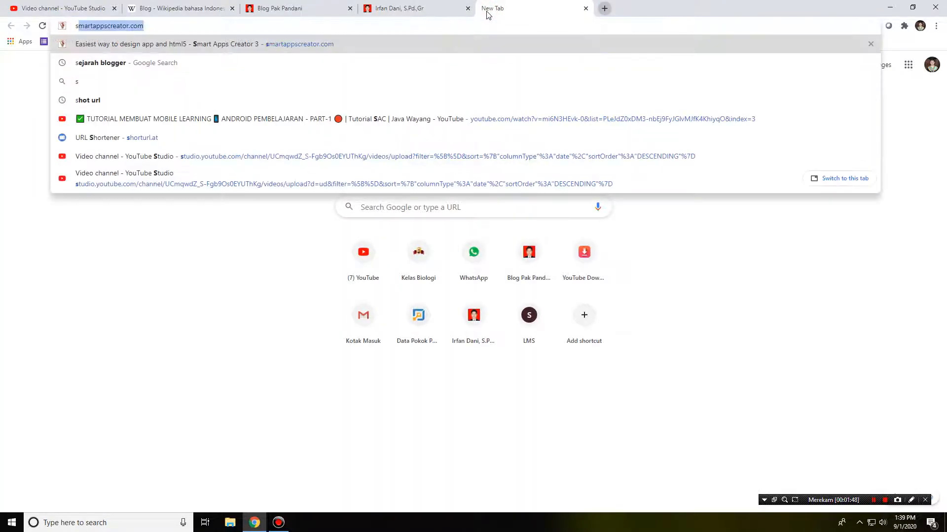
pyautogui.write('man1la')
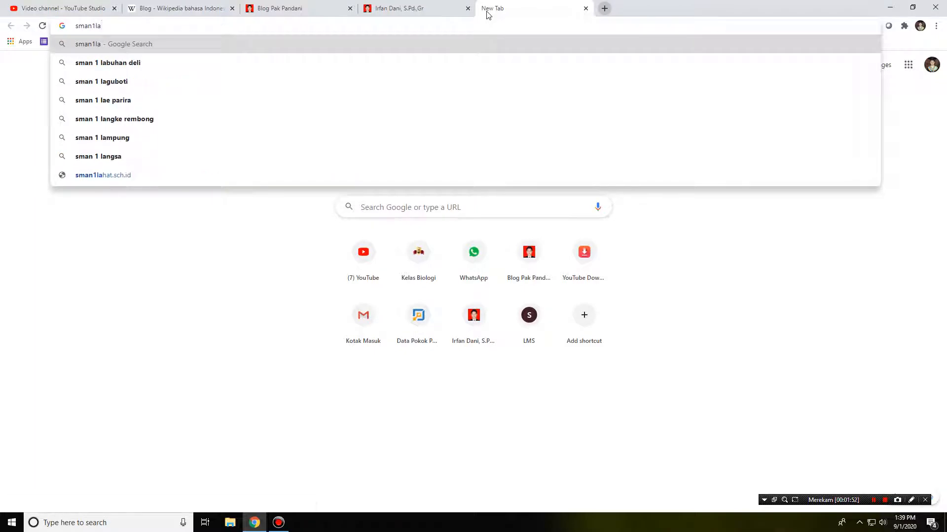
pyautogui.write('buhanhaji.s')
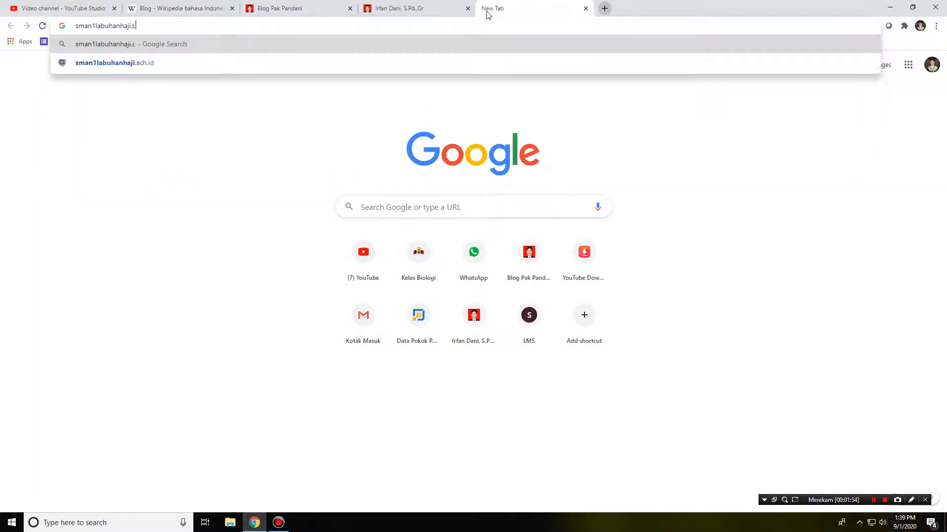
pyautogui.write('ch.id')
pyautogui.press('Return')
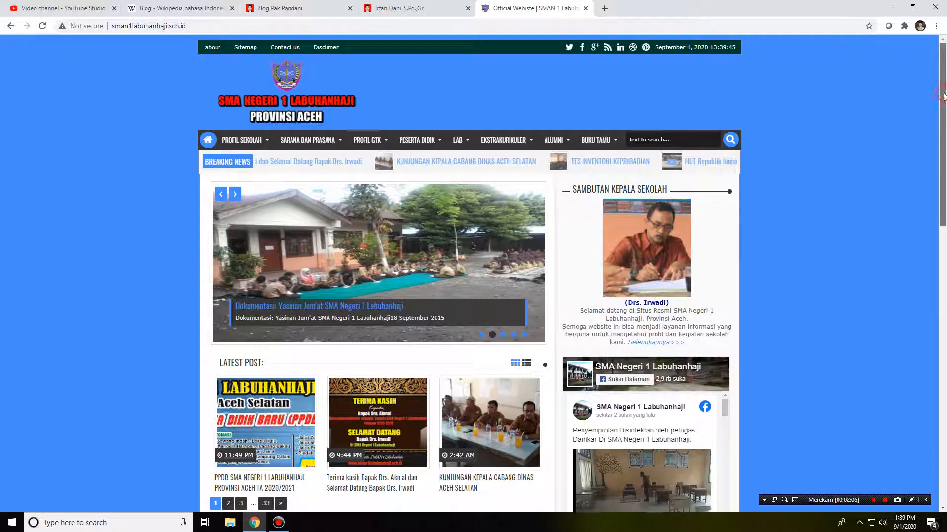
pyautogui.scroll(-2, 941, 148)
pyautogui.moveTo(941, 166); pyautogui.dragTo(929, 96)
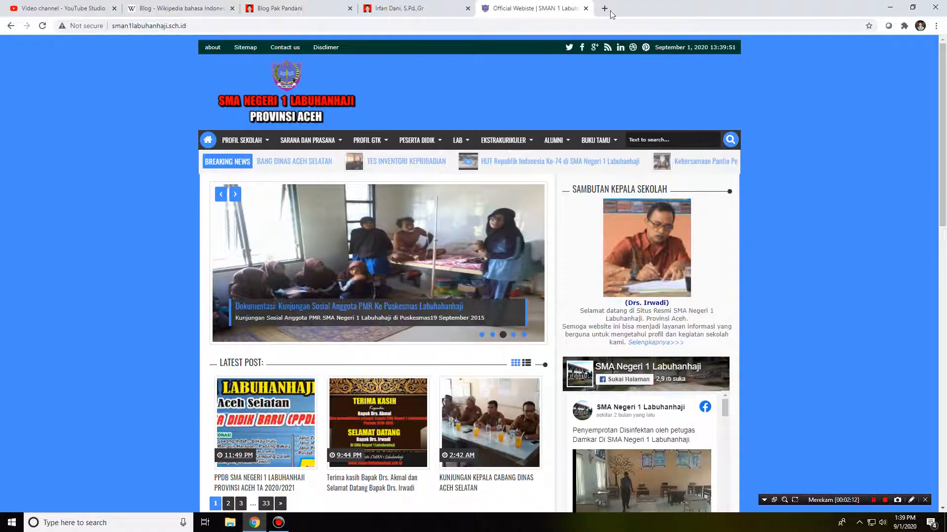
# Revisit the already opened profile site and blog homepage to compare them with the school website
pyautogui.click(412, 11)
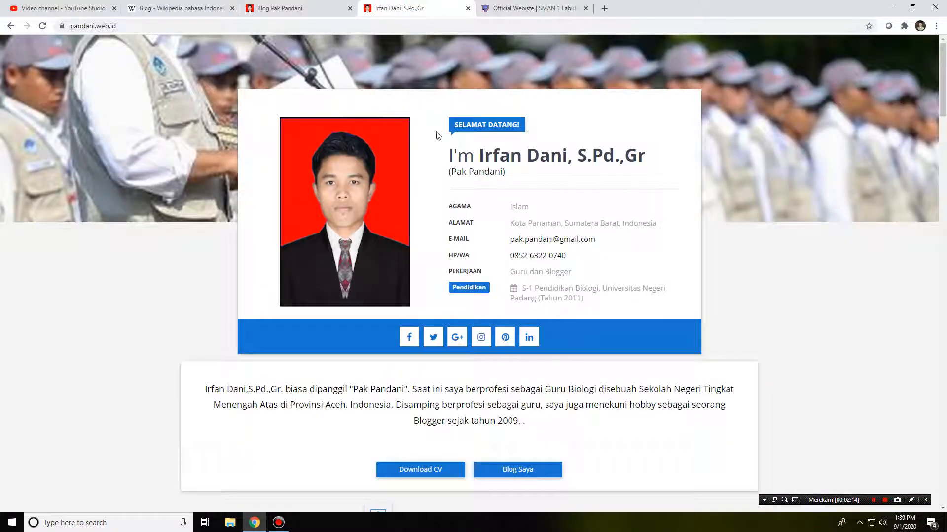
pyautogui.click(331, 8)
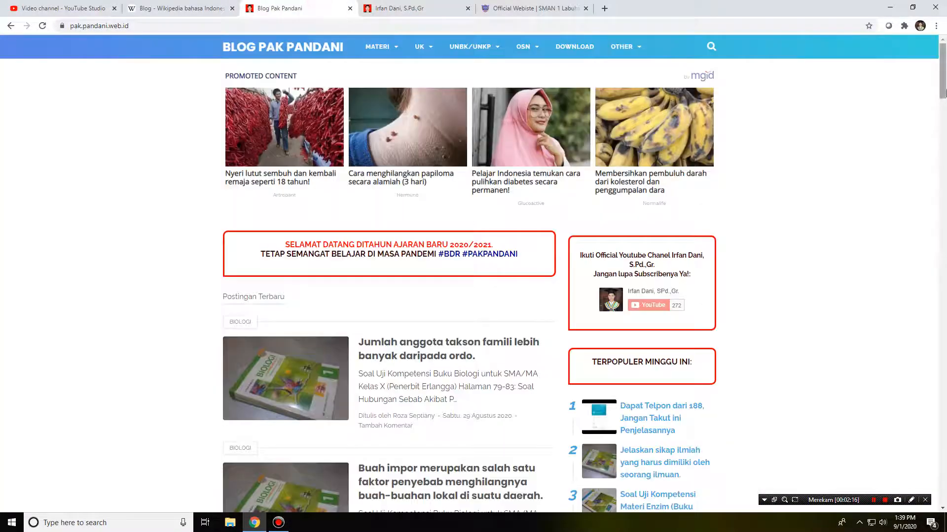
pyautogui.moveTo(945, 93)
pyautogui.mouseDown()
pyautogui.moveTo(942, 81)
pyautogui.moveTo(945, 119)
pyautogui.moveTo(945, 80)
pyautogui.mouseUp()
# Read the definition and the Sejarah section of the already opened Wikipedia article on blogs
pyautogui.click(180, 8)
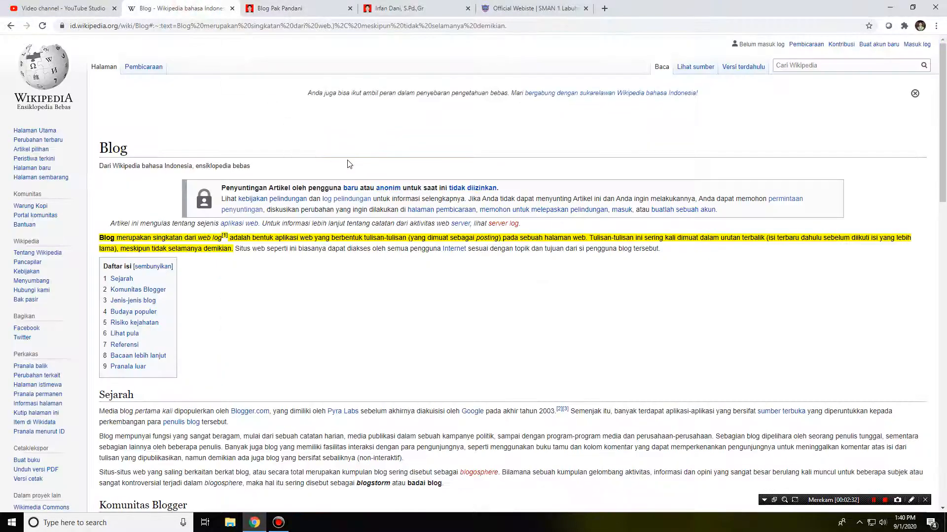
pyautogui.click(341, 145)
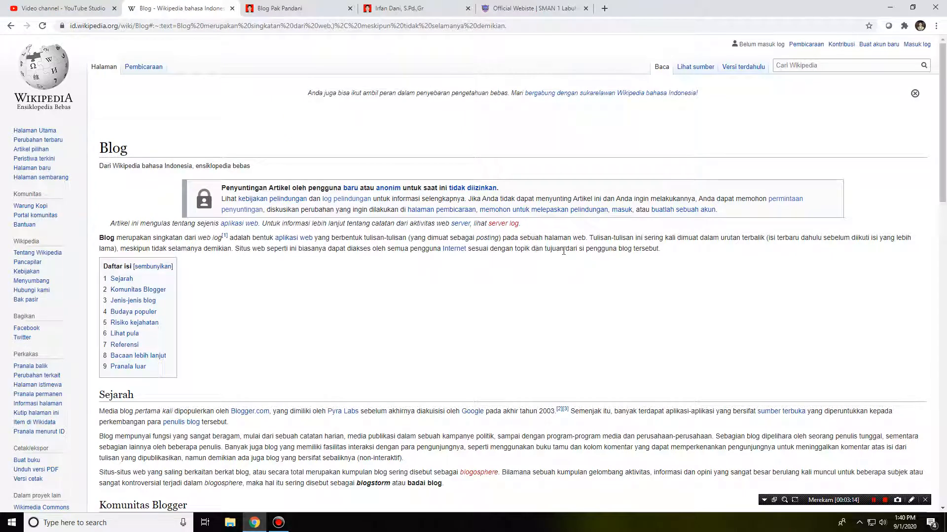
pyautogui.scroll(-2, 628, 285)
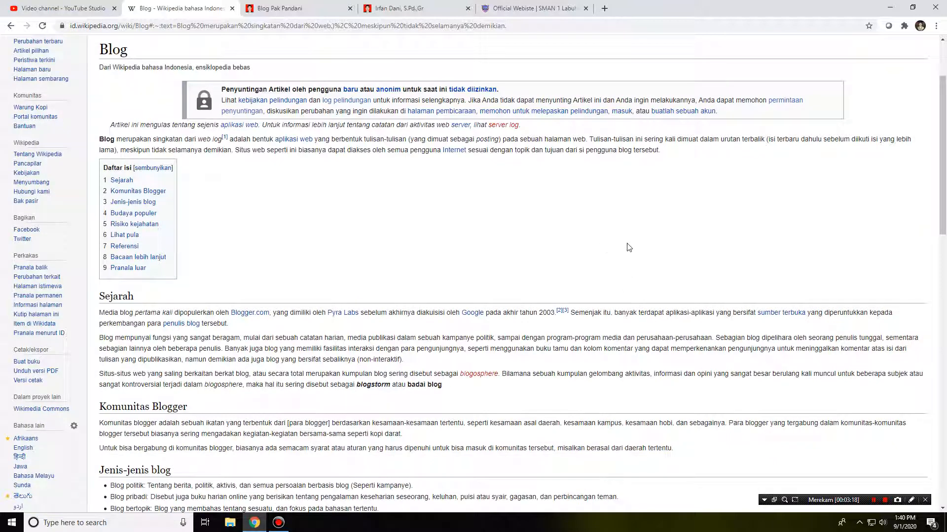
pyautogui.scroll(-2, 375, 274)
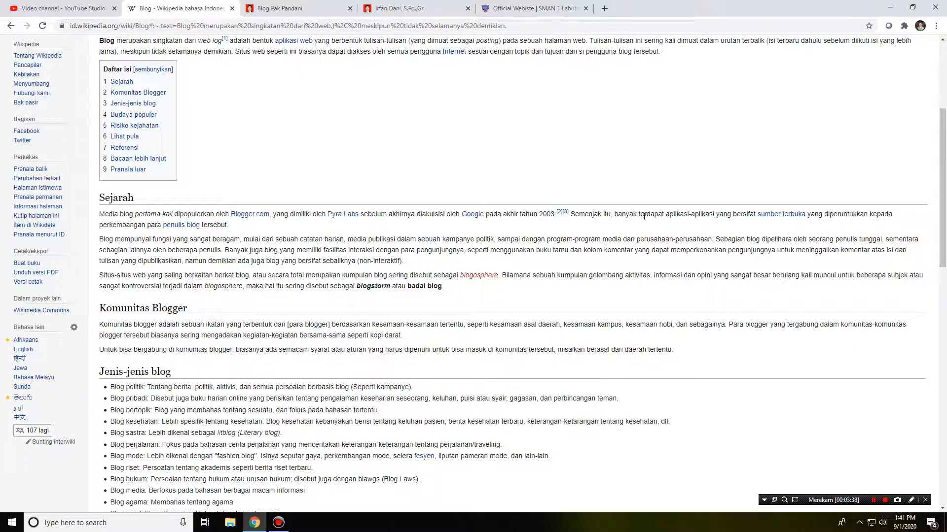
pyautogui.scroll(-2, 639, 217)
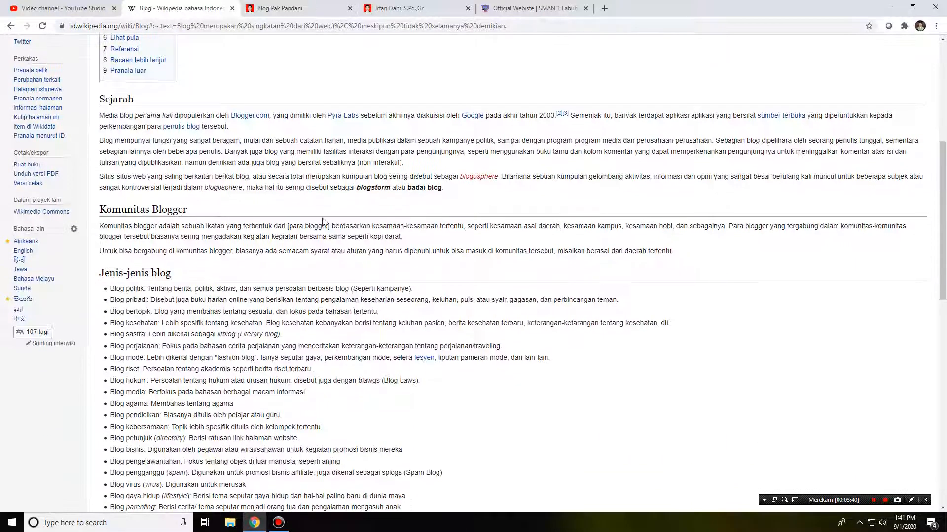
# Examine the Jenis-jenis blog list, highlighting the entries from Blog politik to Blog mode and the Blog pendidikan entry
pyautogui.scroll(-1, 370, 222)
pyautogui.scroll(-1, 108, 170)
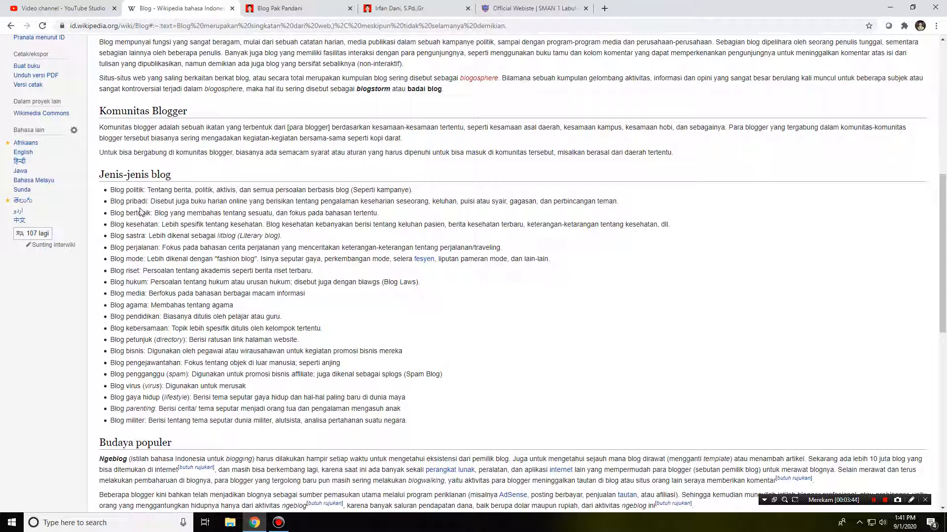
pyautogui.scroll(-1, 136, 226)
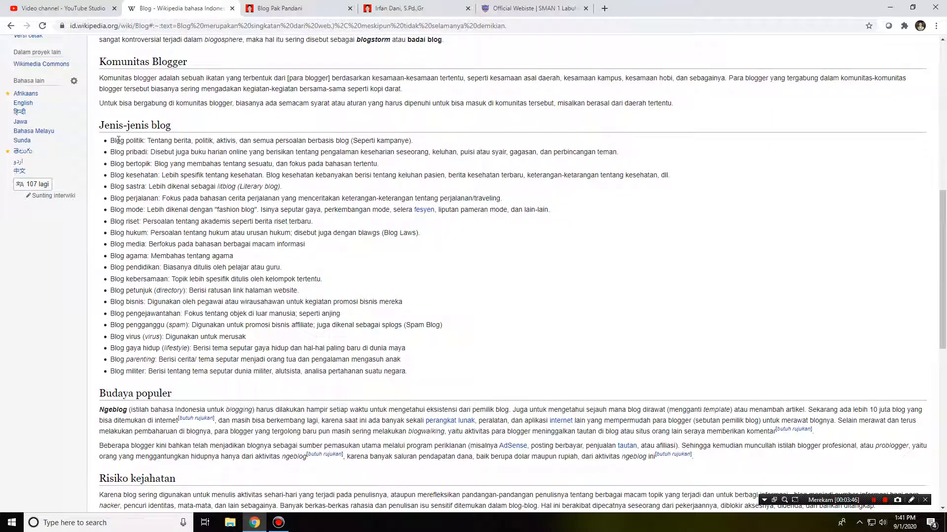
pyautogui.moveTo(108, 140); pyautogui.dragTo(129, 210)
pyautogui.click(151, 165)
pyautogui.moveTo(115, 267); pyautogui.dragTo(236, 269)
pyautogui.click(253, 268)
pyautogui.scroll(-3, 306, 276)
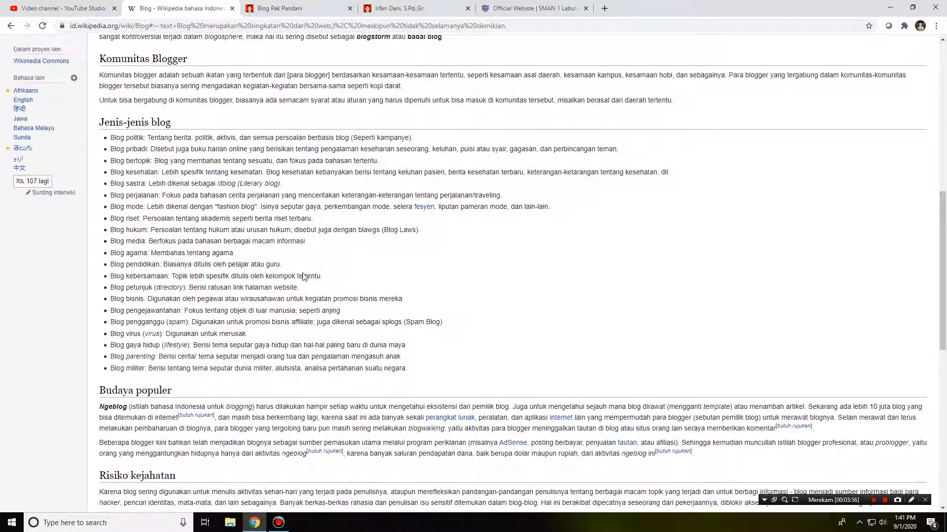
pyautogui.scroll(15, 204, 279)
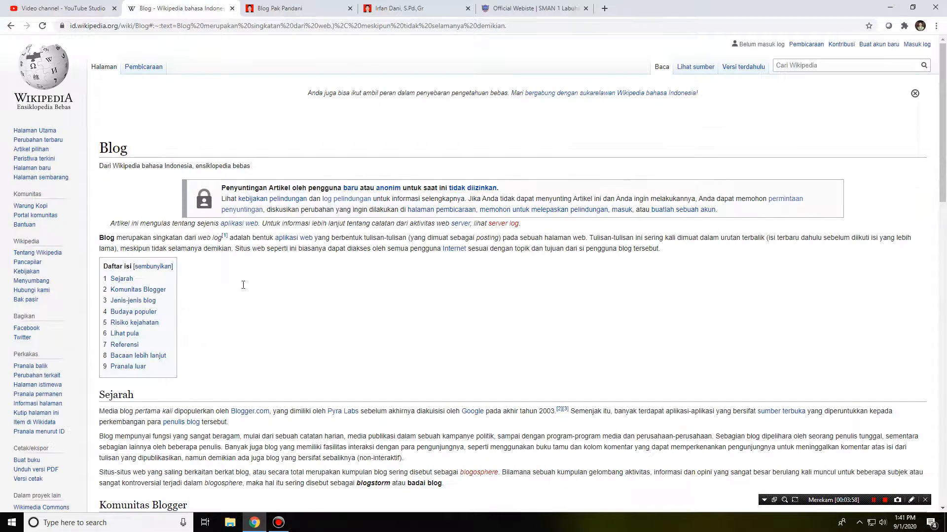
# Look over the three example sites once more and close the school, profile and blog tabs
pyautogui.click(291, 8)
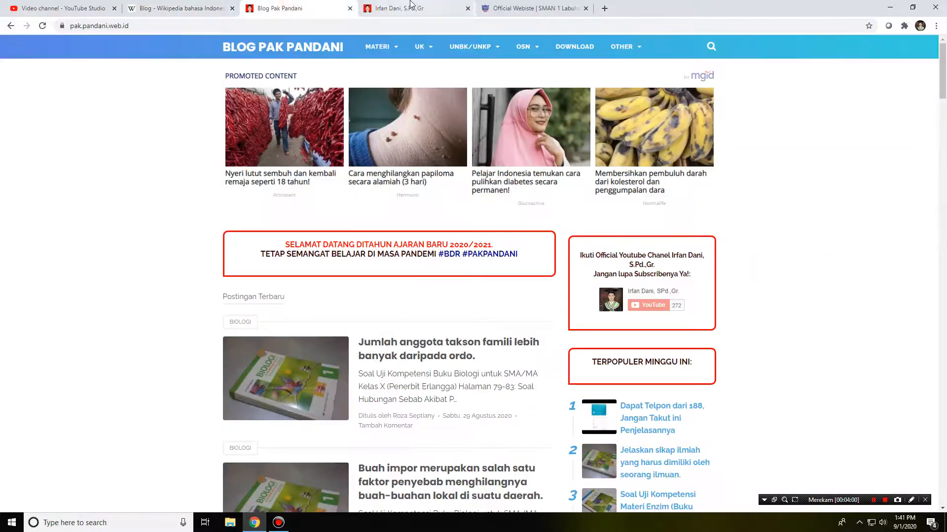
pyautogui.click(398, 11)
pyautogui.click(537, 8)
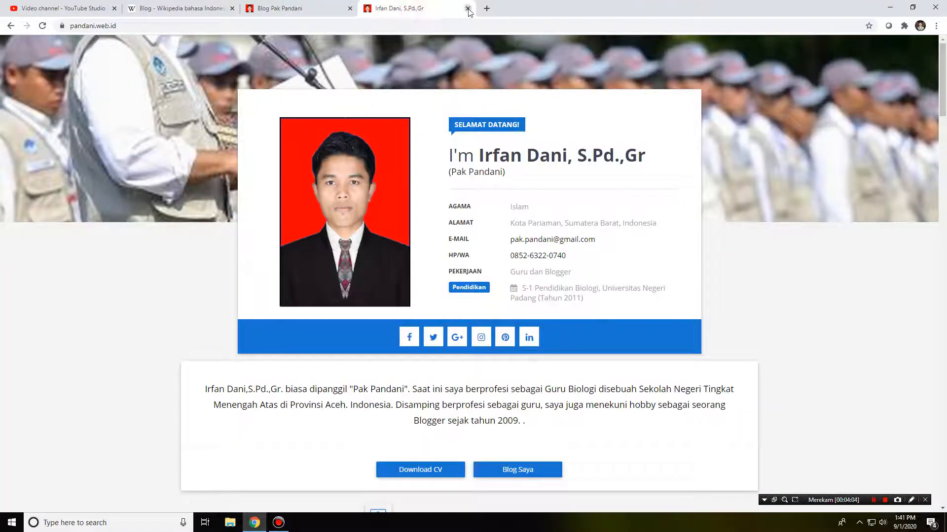
pyautogui.click(468, 8)
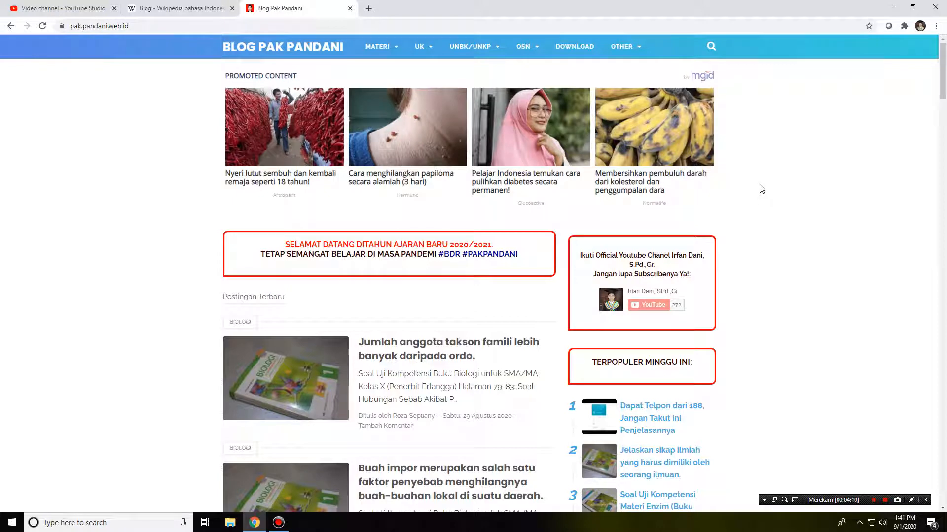
pyautogui.click(350, 8)
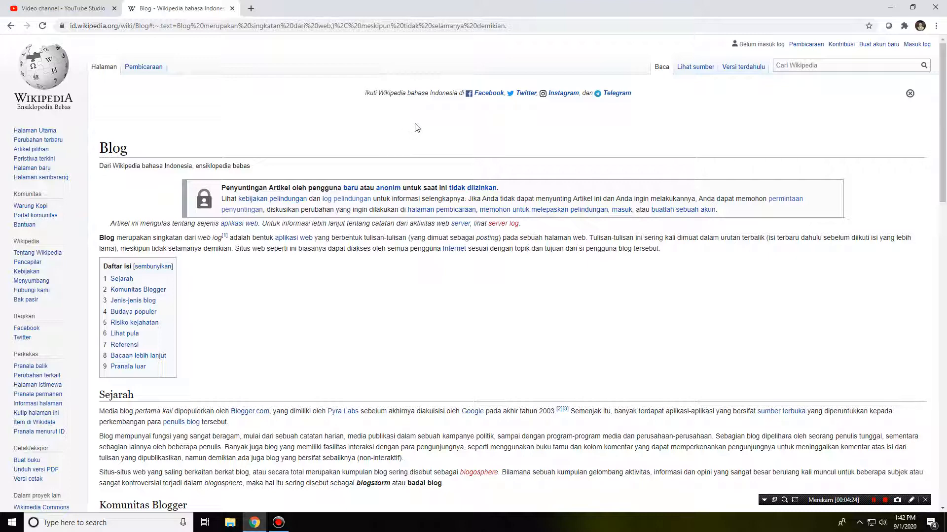
# Open blogger.com in a new tab and start creating a blog with the first listed Google account
pyautogui.moveTo(943, 141)
pyautogui.mouseDown()
pyautogui.moveTo(944, 177)
pyautogui.moveTo(942, 140)
pyautogui.mouseUp()
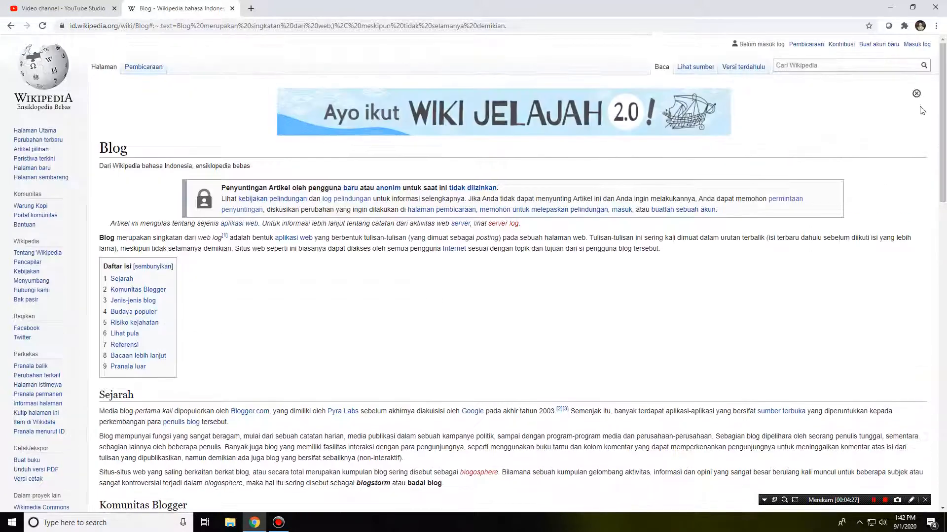
pyautogui.click(255, 11)
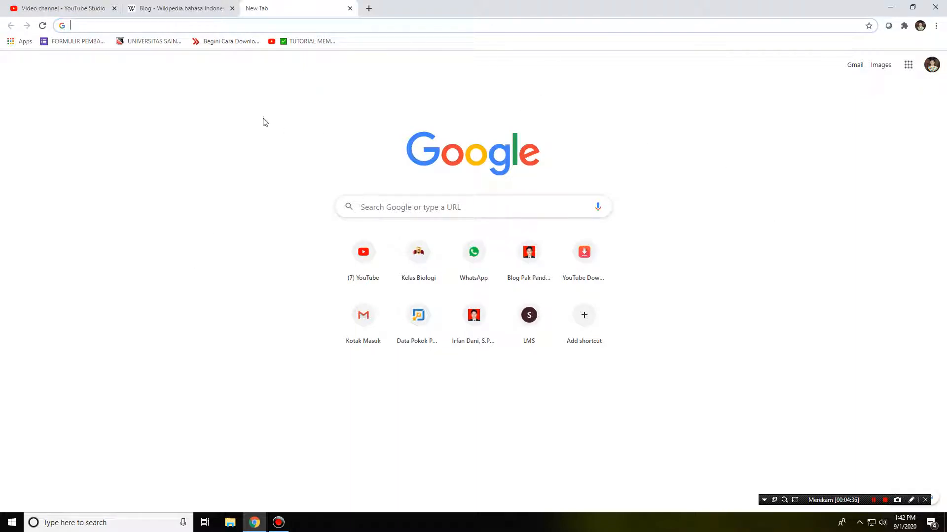
pyautogui.click(193, 26)
pyautogui.click(781, 265)
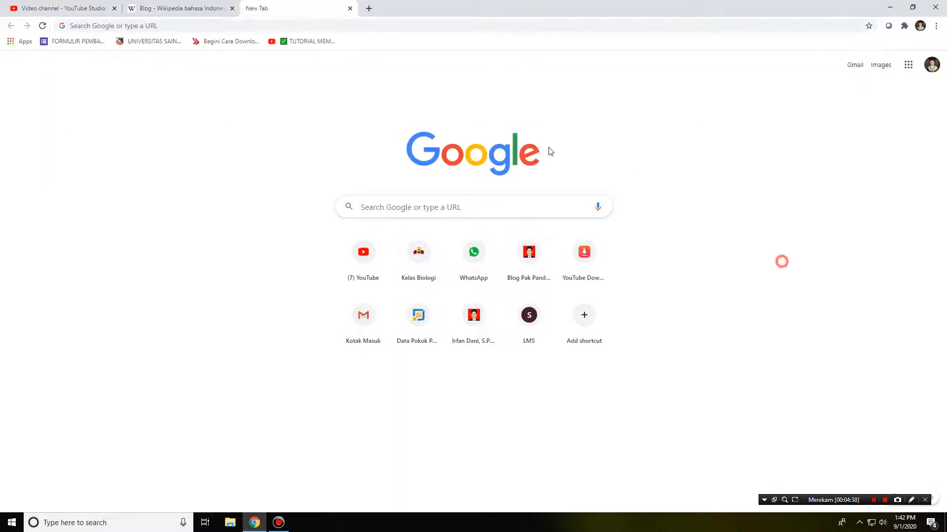
pyautogui.click(278, 22)
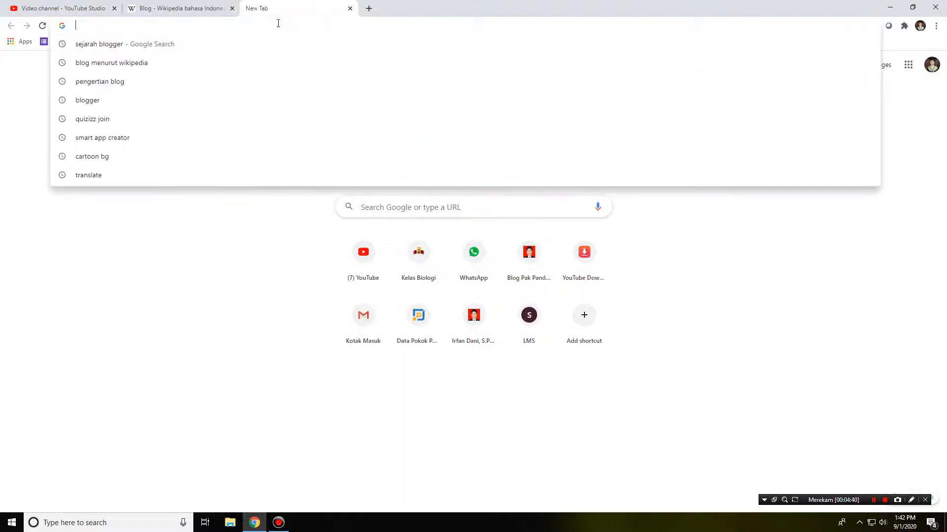
pyautogui.write('blogge')
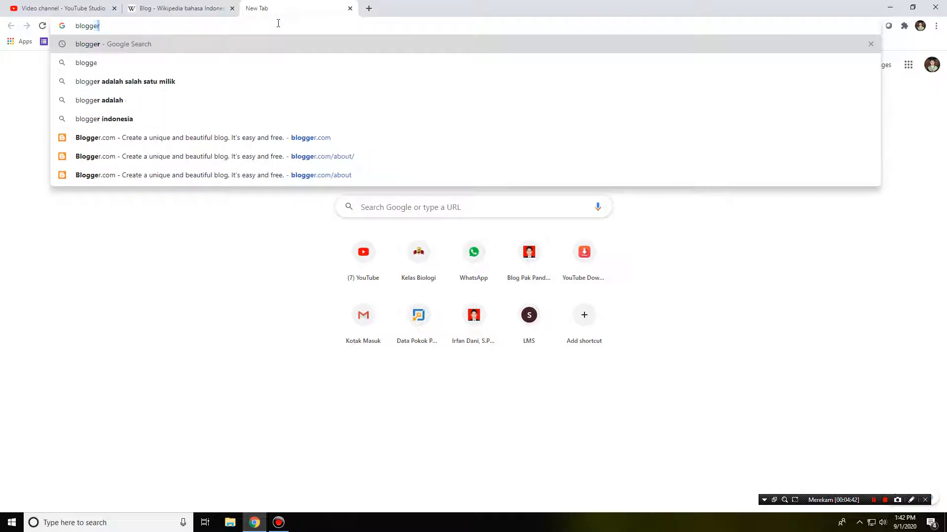
pyautogui.write('r.com')
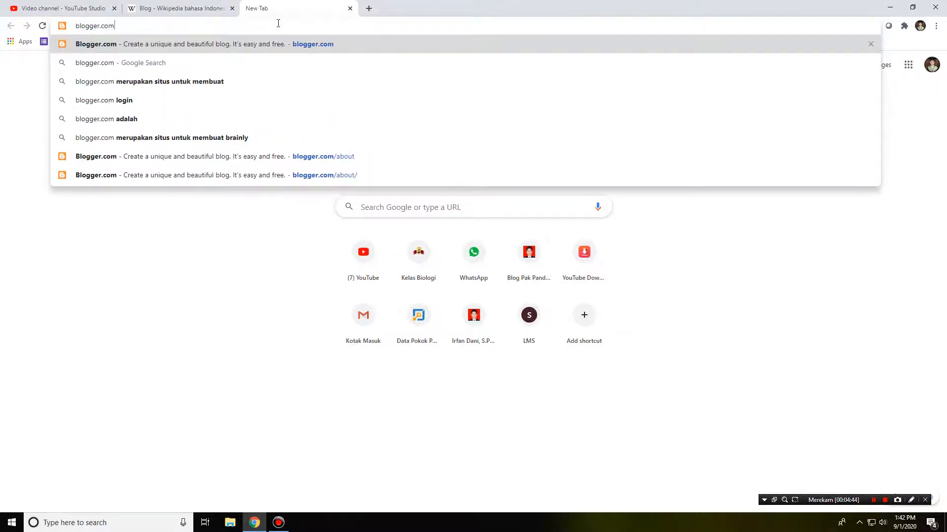
pyautogui.press('Return')
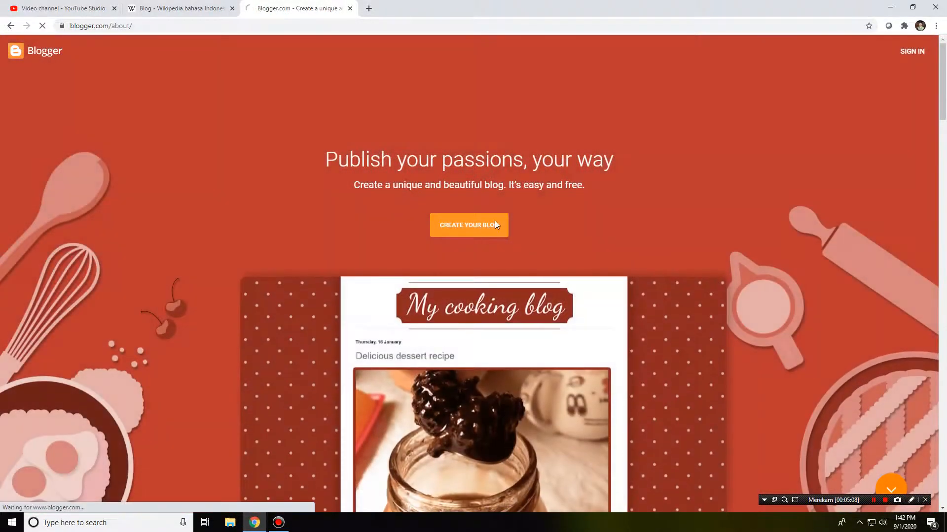
pyautogui.click(482, 230)
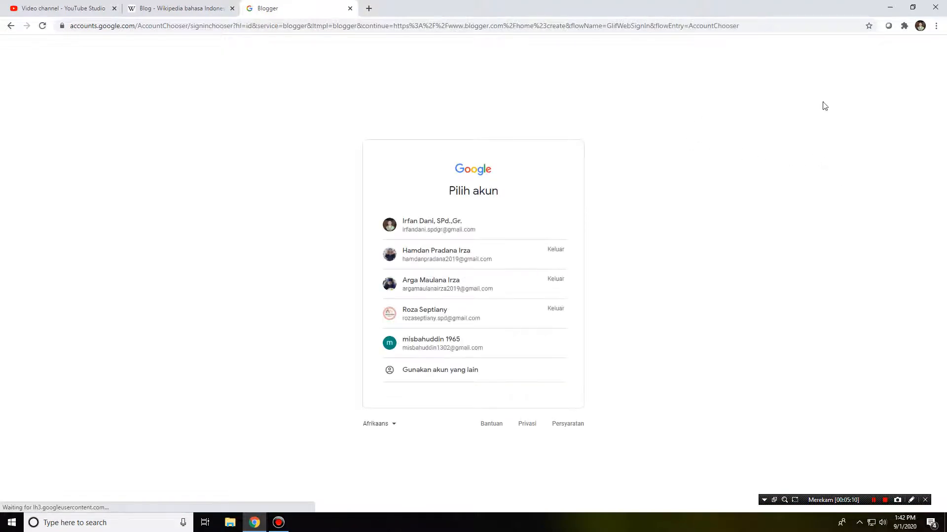
pyautogui.click(440, 222)
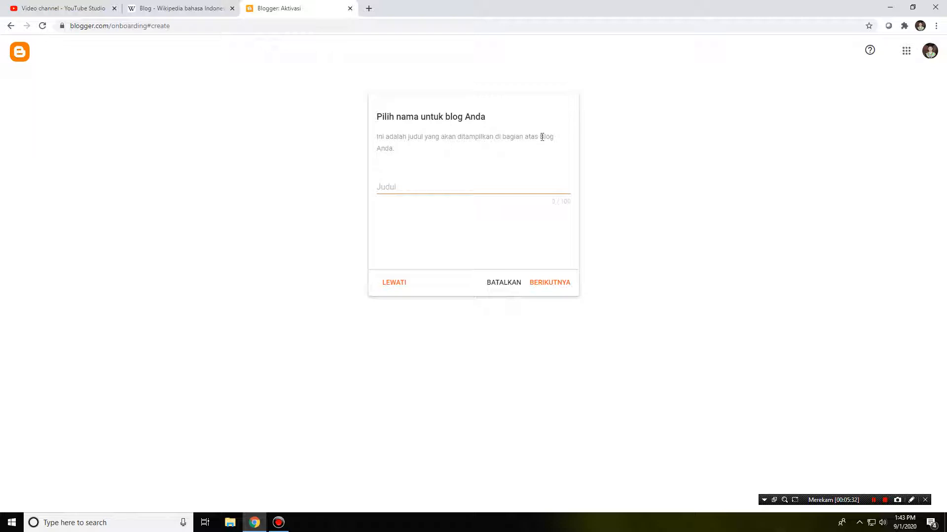
# Title the new blog BELAJAR MEMBUAT BLOG and continue to choosing its URL
pyautogui.click(403, 188)
pyautogui.write('BELAJARA')
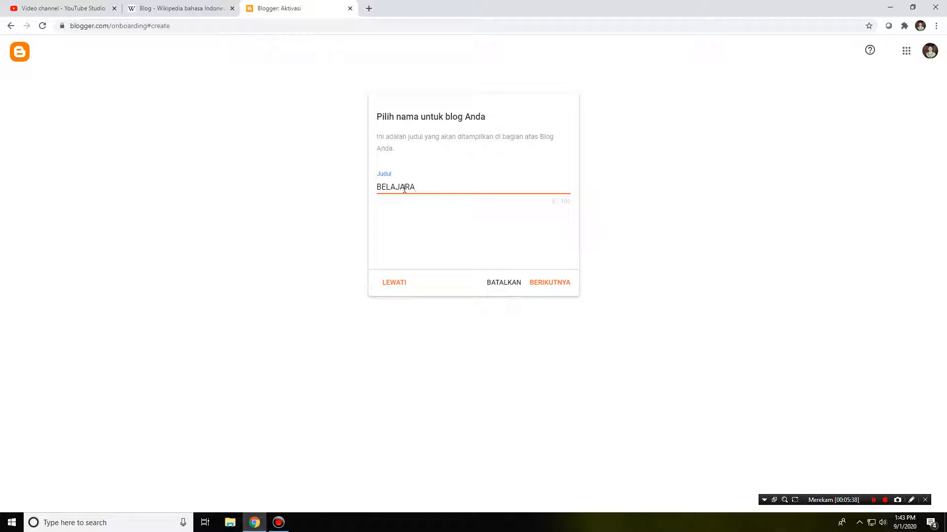
pyautogui.press('BackSpace')
pyautogui.write('MEMBUAT BLO')
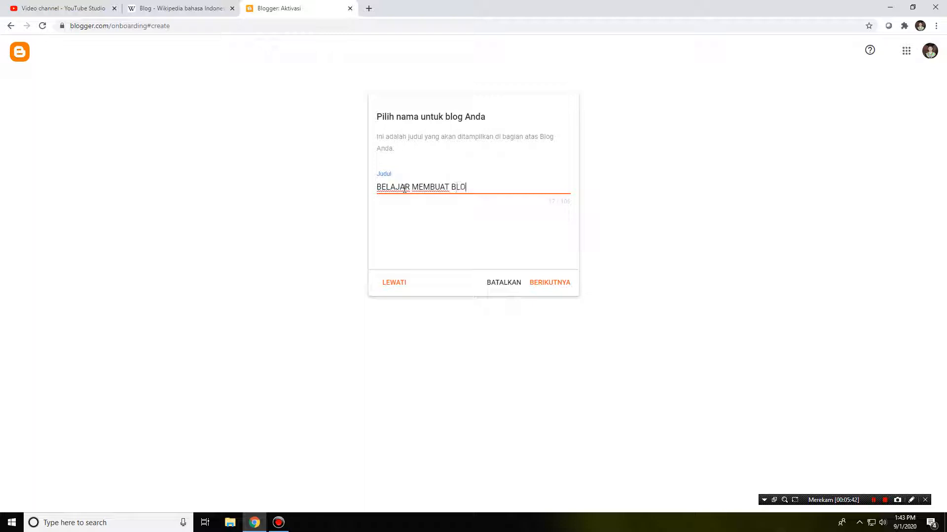
pyautogui.write('G')
pyautogui.click(550, 281)
# Set the blogspot.com address to belajarblog followed by pak and the author's nickname, without spaces
pyautogui.click(461, 188)
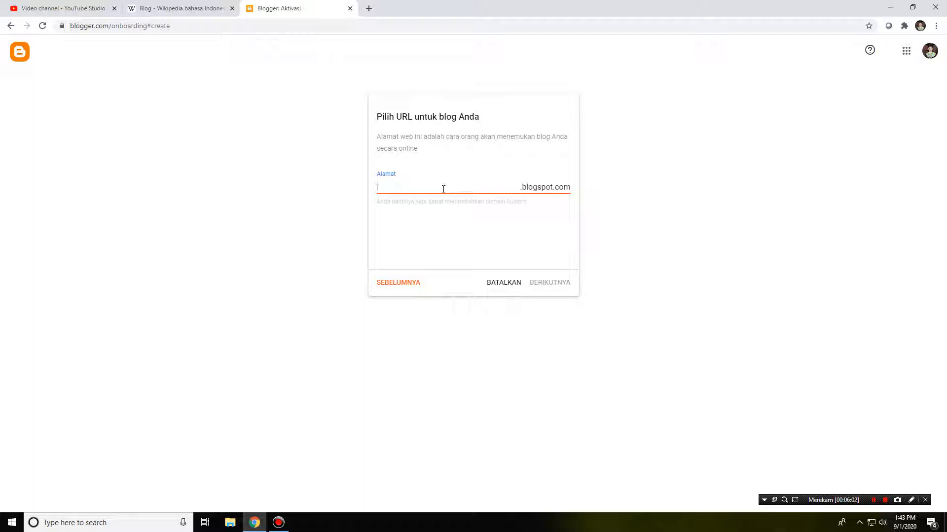
pyautogui.write('belajarb')
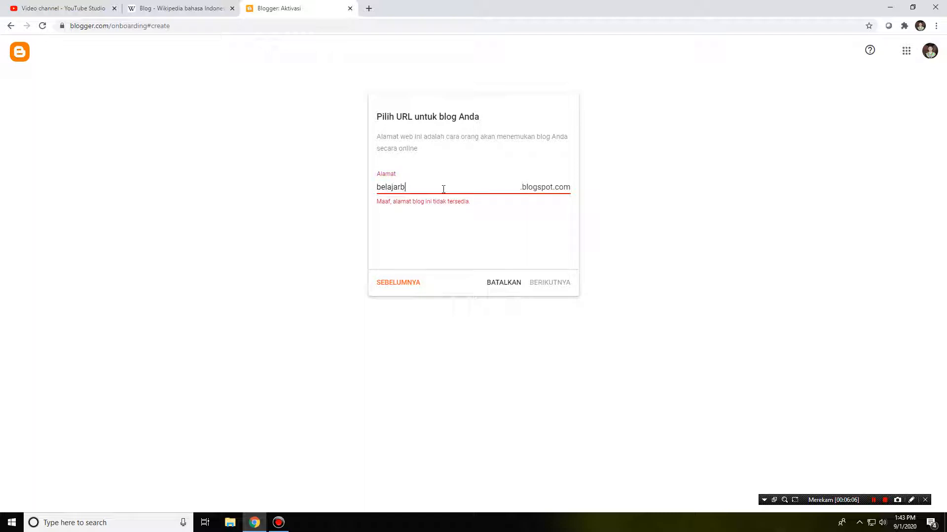
pyautogui.write('log')
pyautogui.click(402, 187)
pyautogui.doubleClick(430, 187)
pyautogui.click(427, 185)
pyautogui.write('pandanl')
pyautogui.click(439, 212)
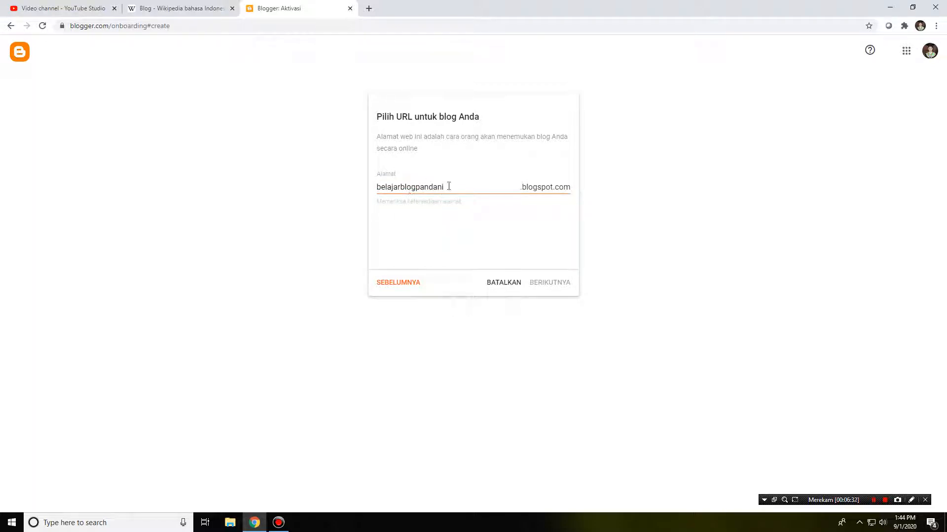
pyautogui.click(417, 187)
pyautogui.write('pak')
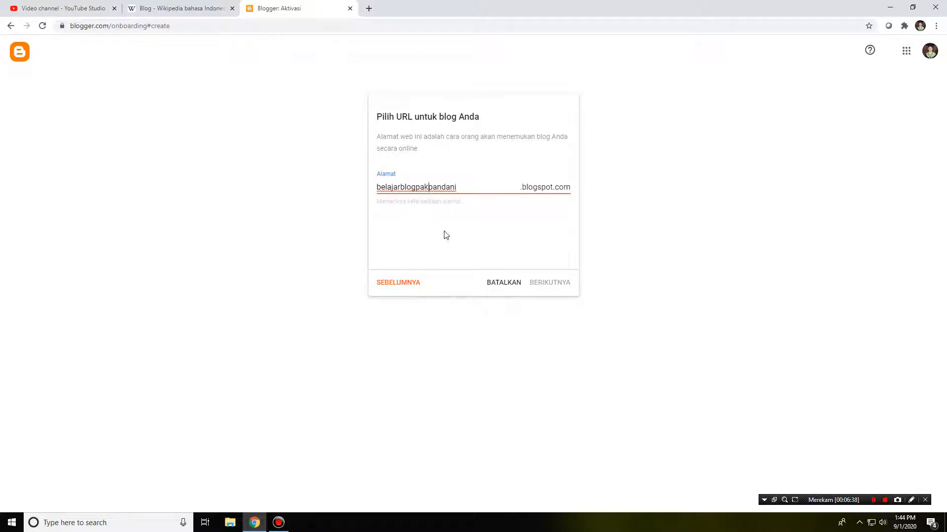
pyautogui.click(460, 215)
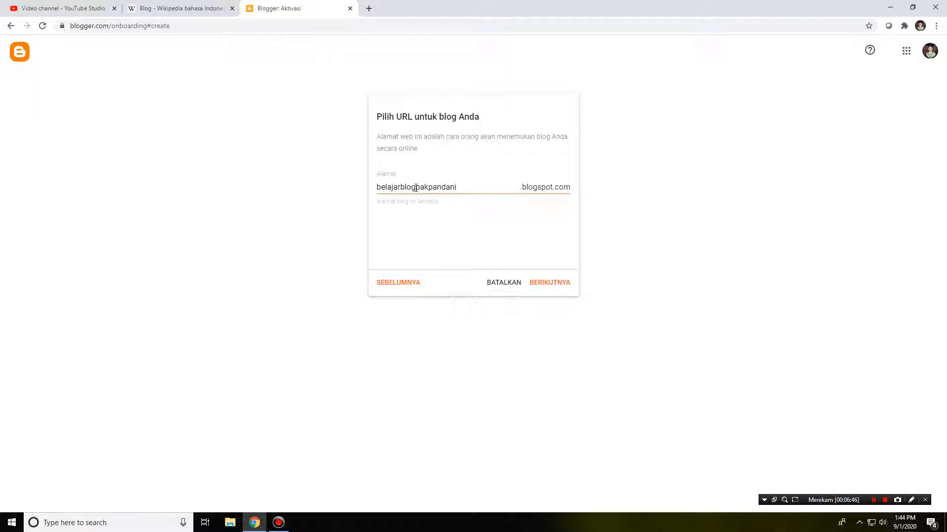
# Try a hyphen after belajarblog in the blog address, and remove it again
pyautogui.click(416, 188)
pyautogui.write('-')
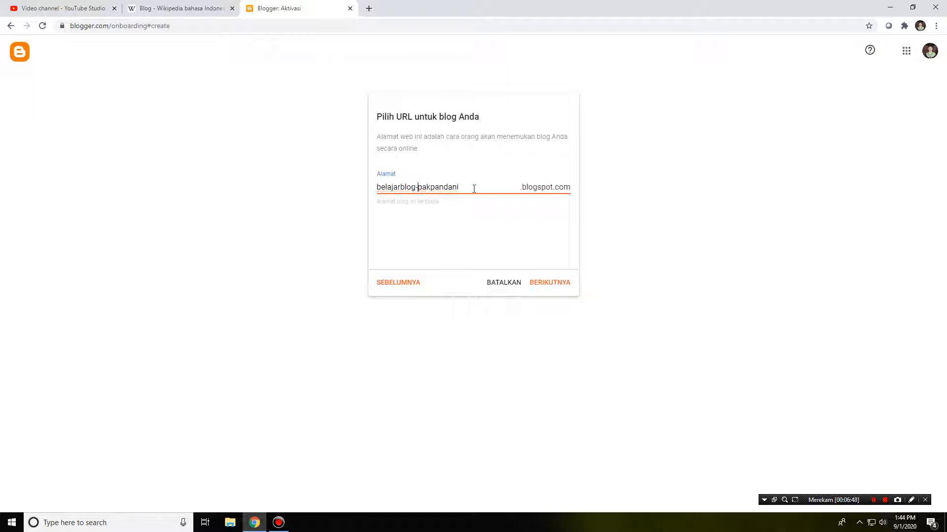
pyautogui.click(450, 230)
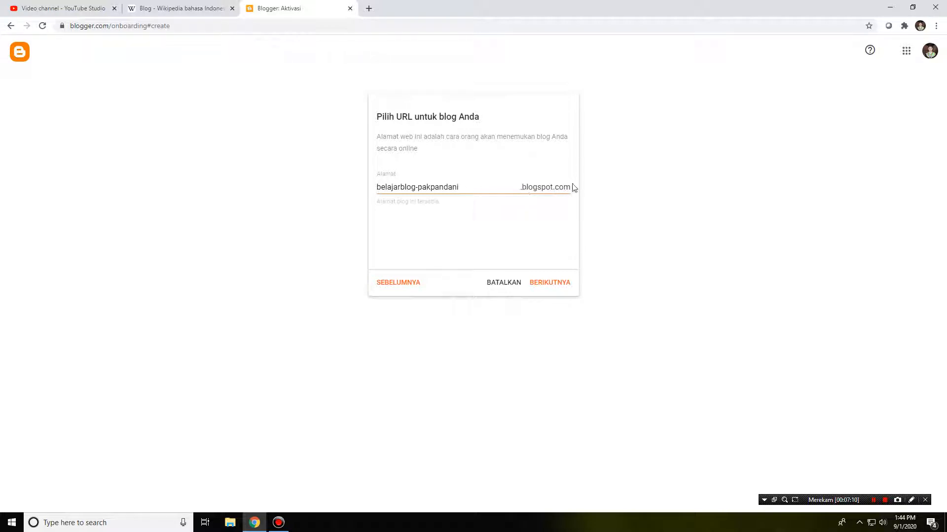
pyautogui.click(418, 186)
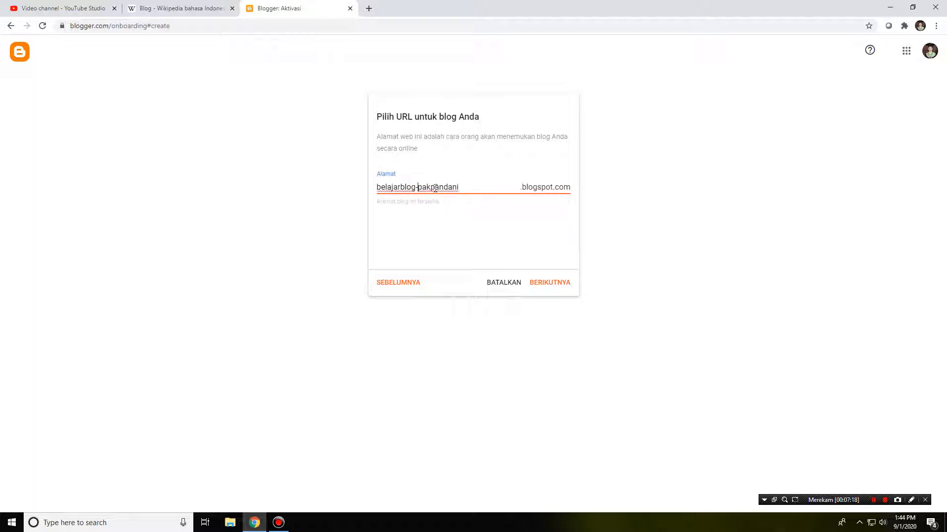
pyautogui.press('BackSpace')
pyautogui.click(379, 159)
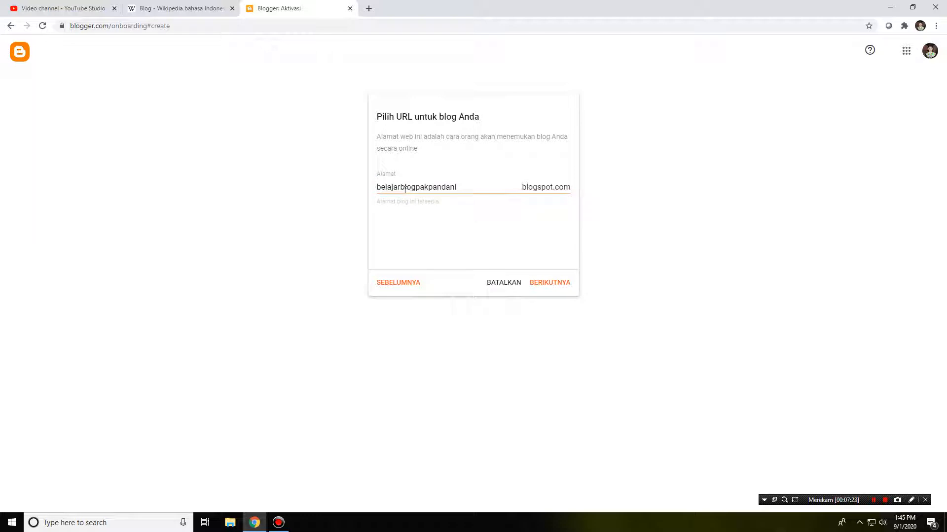
pyautogui.click(504, 230)
# Accept the blog address, set the display name to BELAJAR MEMBUAT BLOG and finish creating the blog
pyautogui.click(550, 283)
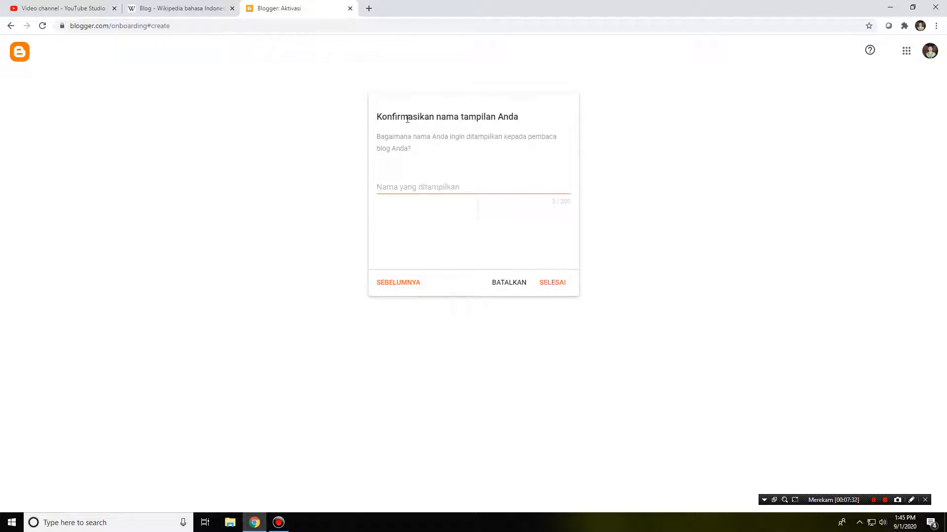
pyautogui.click(468, 191)
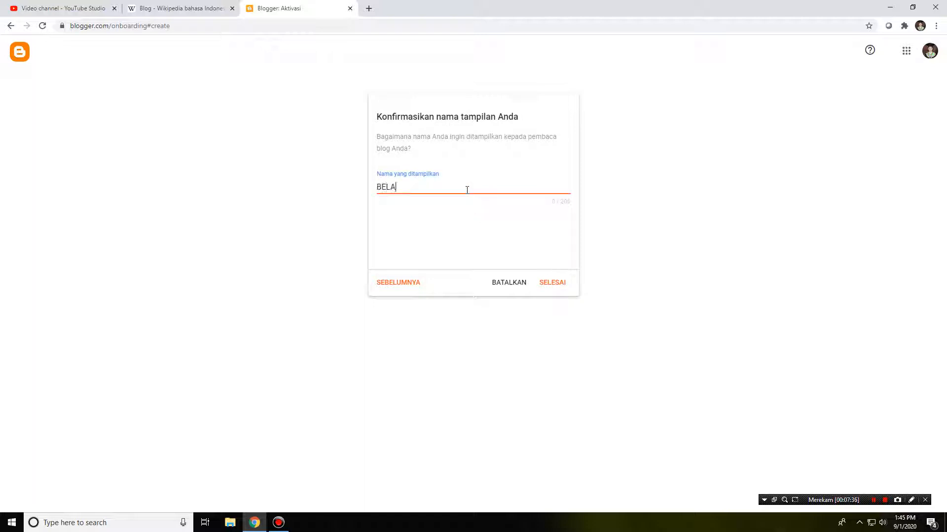
pyautogui.write('BELAJAR MEMBUAT BLOG')
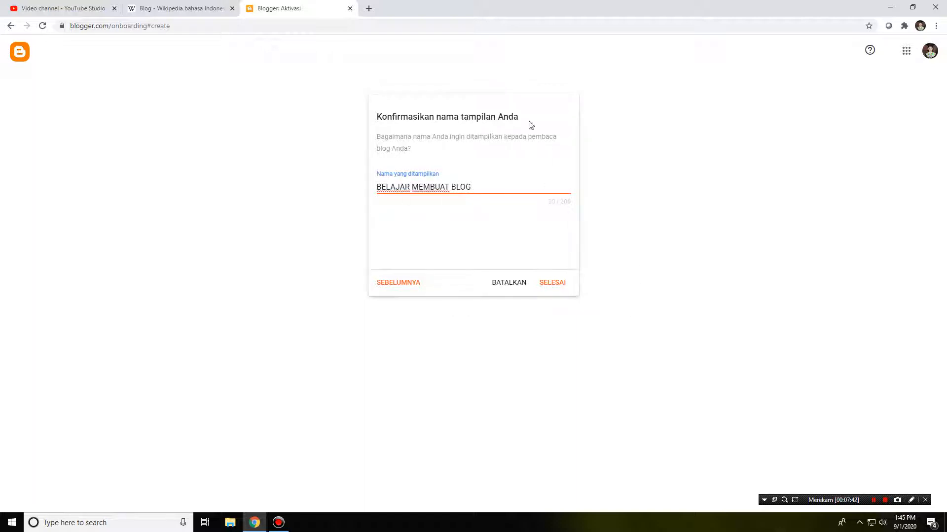
pyautogui.click(555, 287)
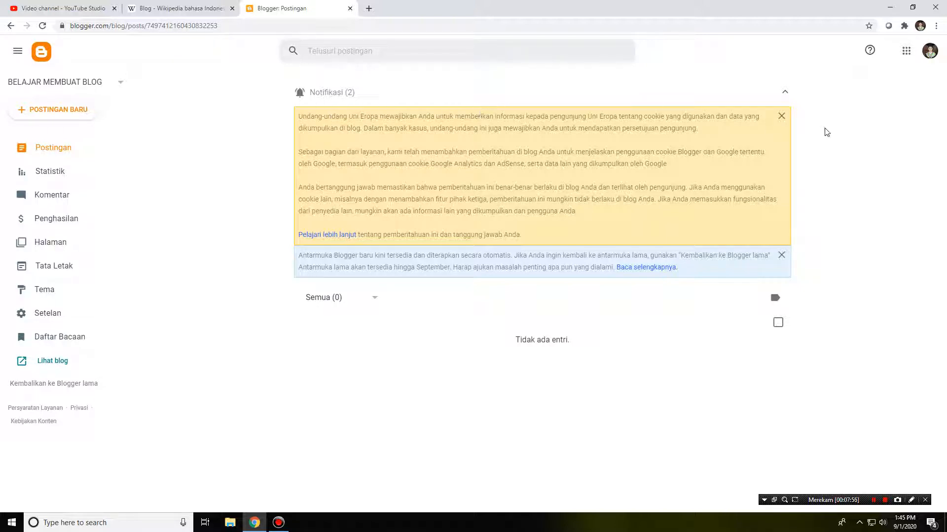
# Dismiss both dashboard notifications and look over the list of owned blogs and the Postingan page
pyautogui.click(782, 116)
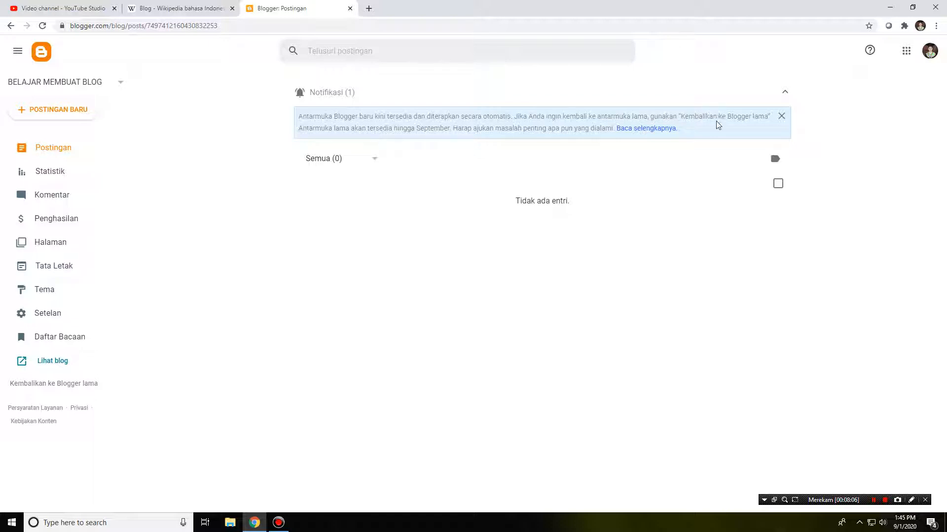
pyautogui.click(780, 120)
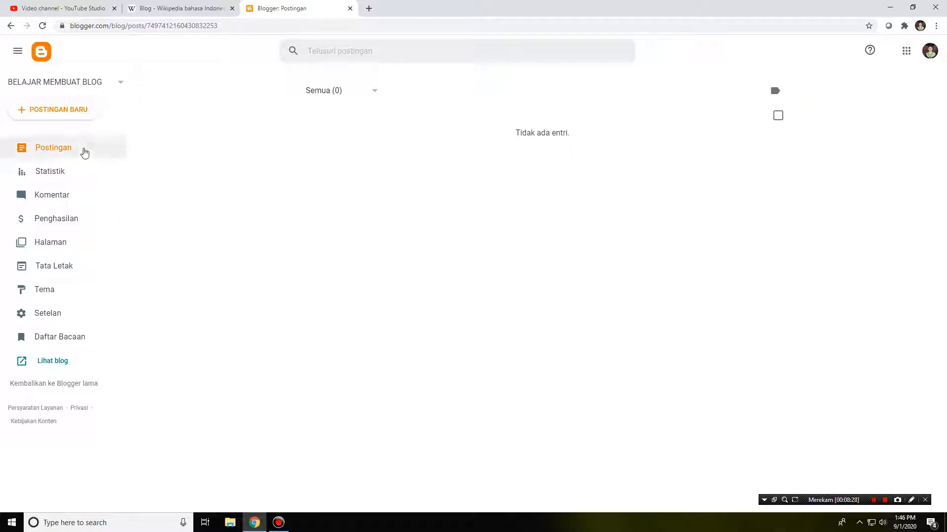
pyautogui.click(120, 82)
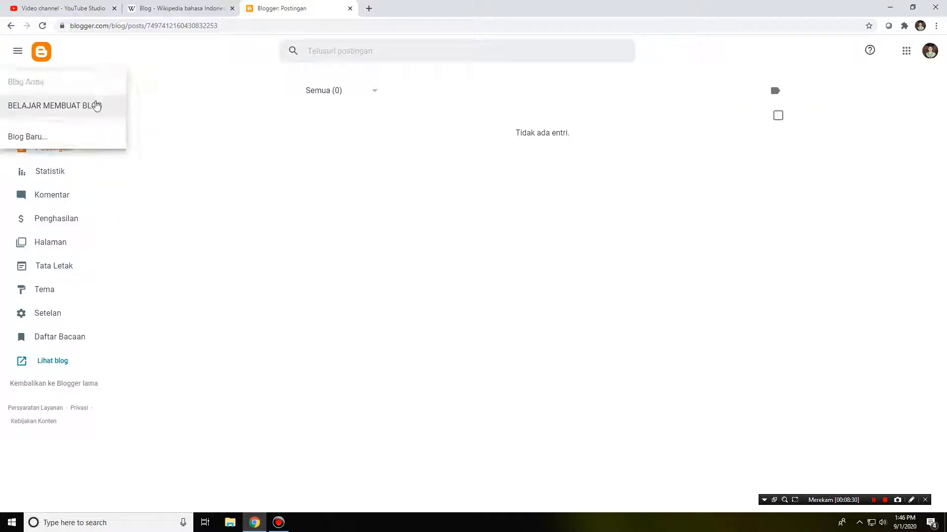
pyautogui.click(138, 75)
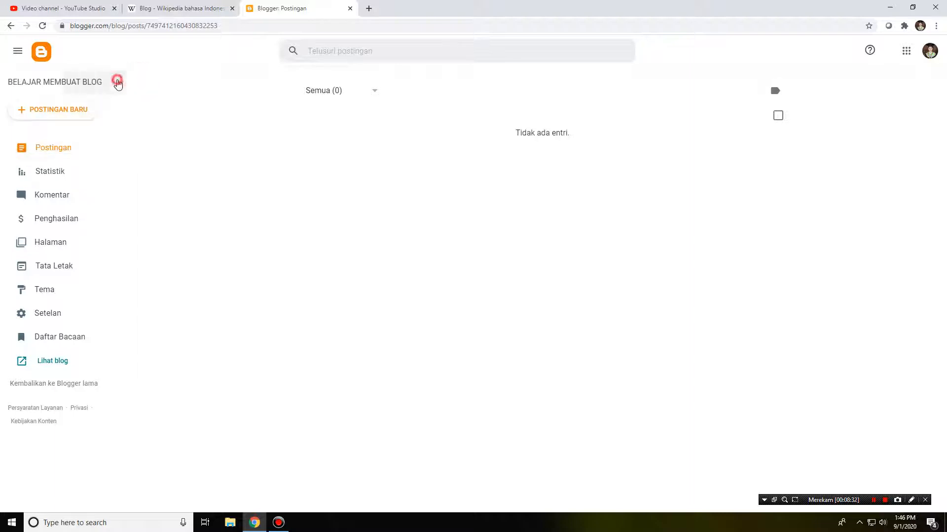
pyautogui.click(118, 82)
pyautogui.click(148, 79)
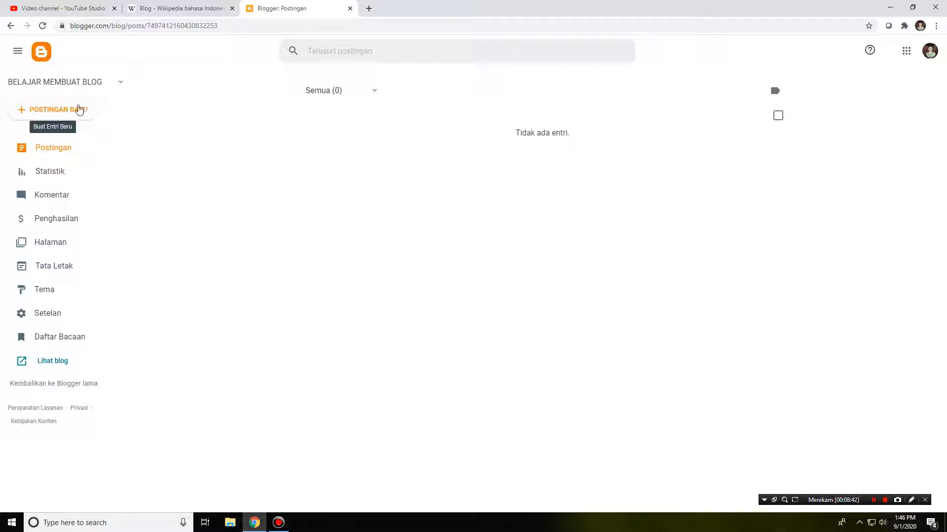
pyautogui.click(66, 151)
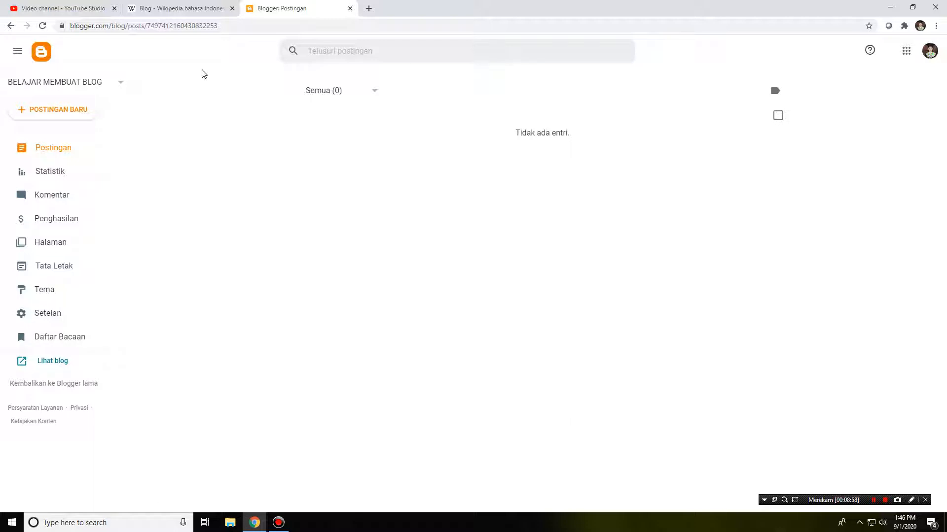
# View the newly created blog in its own tab and show its full web address
pyautogui.click(68, 365)
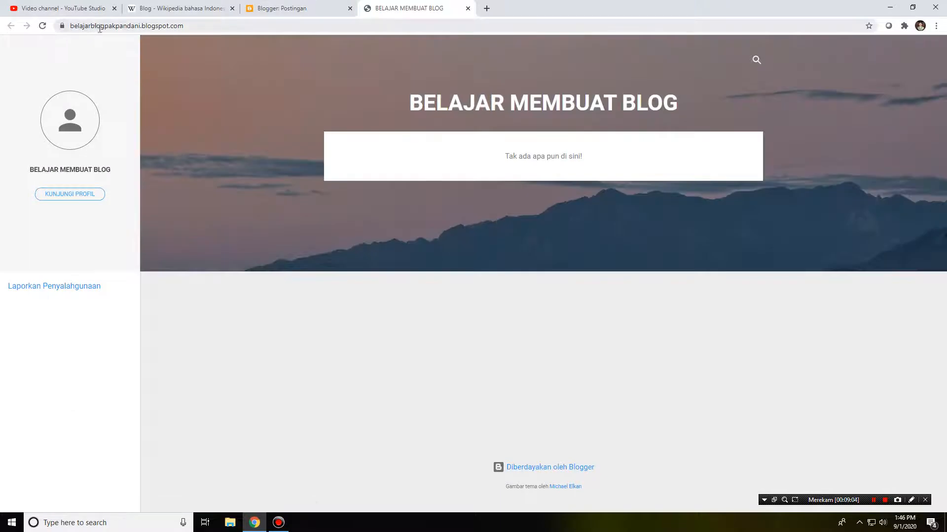
pyautogui.click(189, 26)
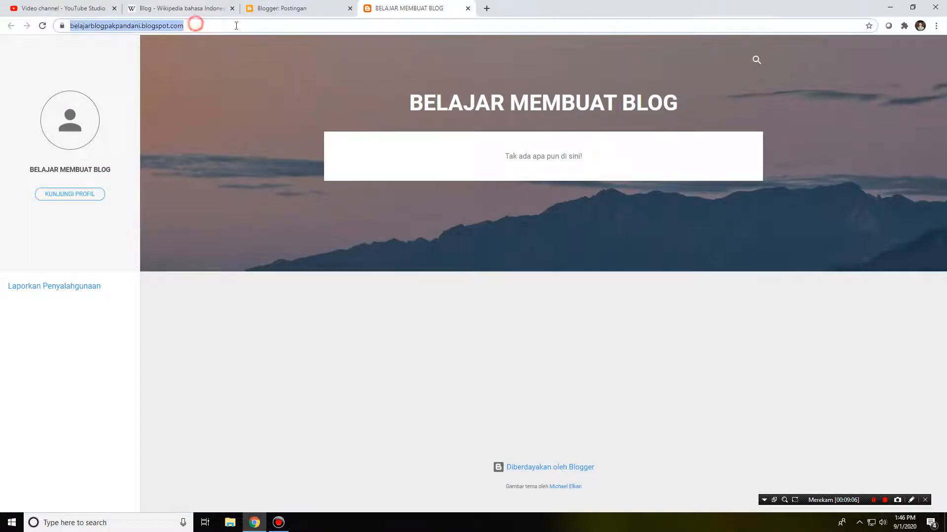
pyautogui.click(248, 26)
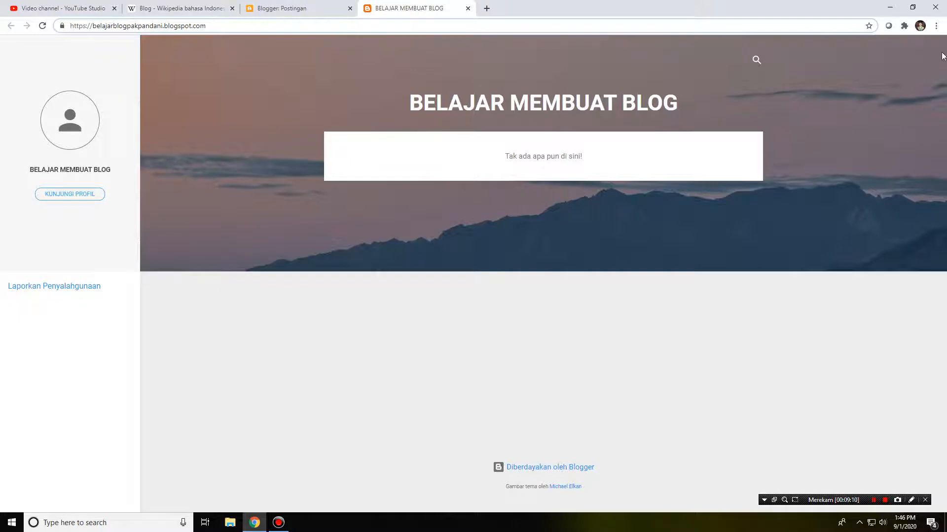
pyautogui.click(912, 7)
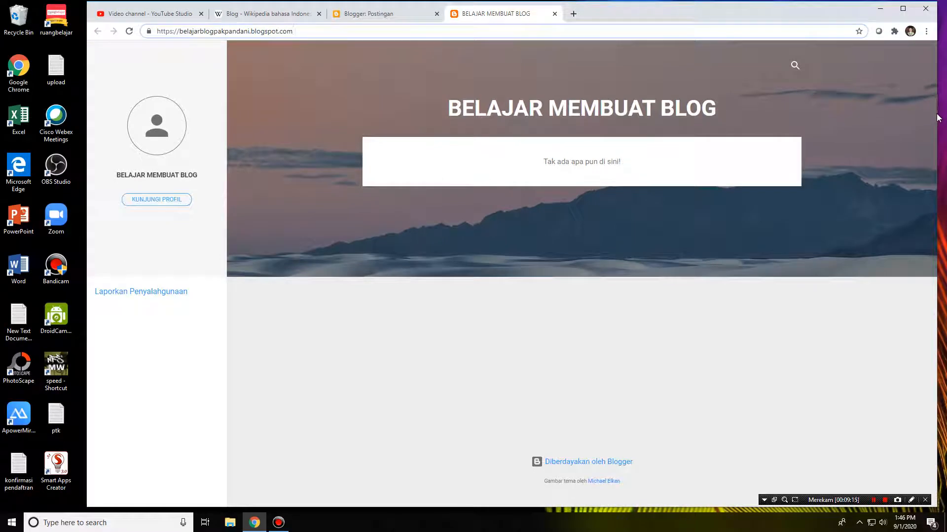
pyautogui.moveTo(939, 114); pyautogui.dragTo(902, 132)
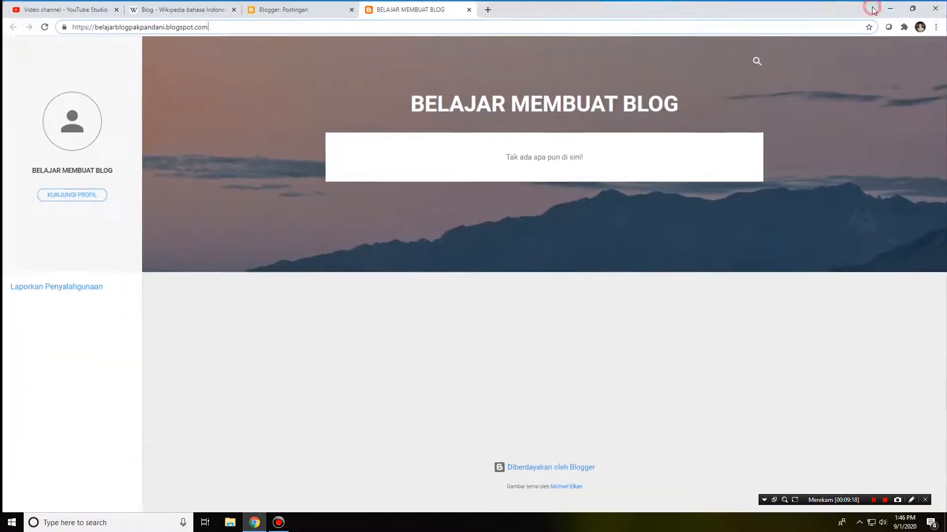
# Go back to the blog's dashboard and look over the Statistik, Komentar, Penghasilan and Halaman pages, ending on Postingan
pyautogui.click(871, 8)
pyautogui.click(313, 8)
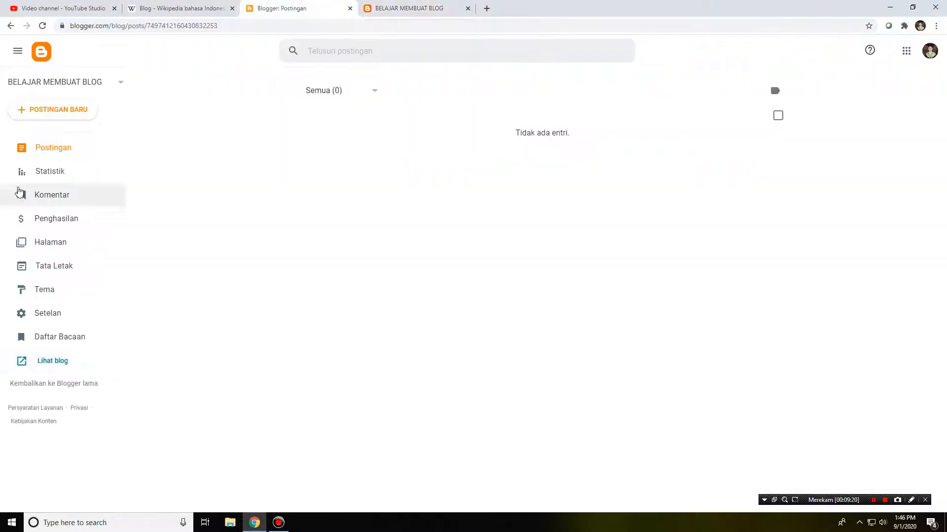
pyautogui.click(64, 173)
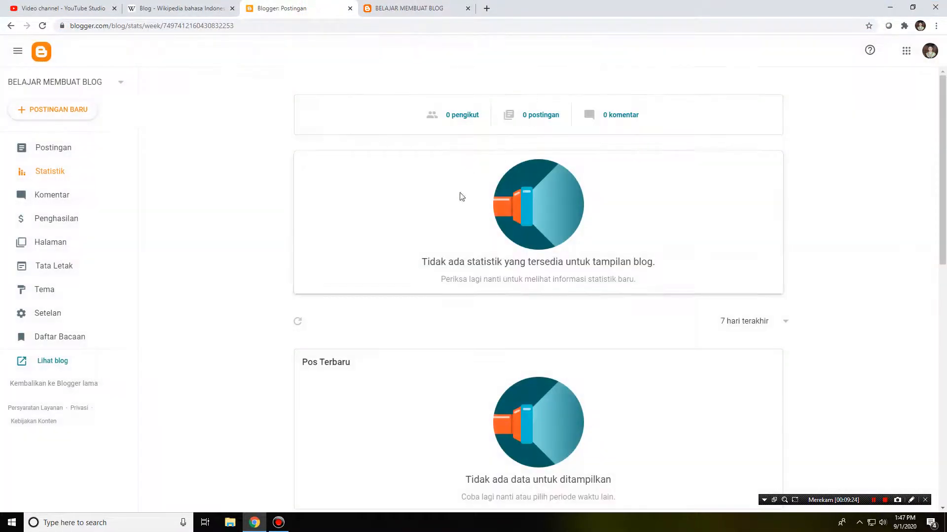
pyautogui.click(45, 197)
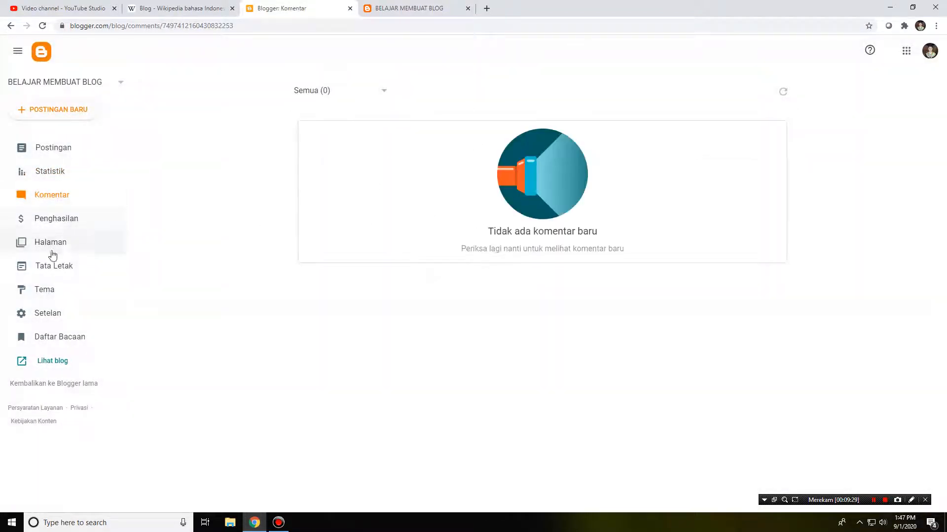
pyautogui.click(78, 221)
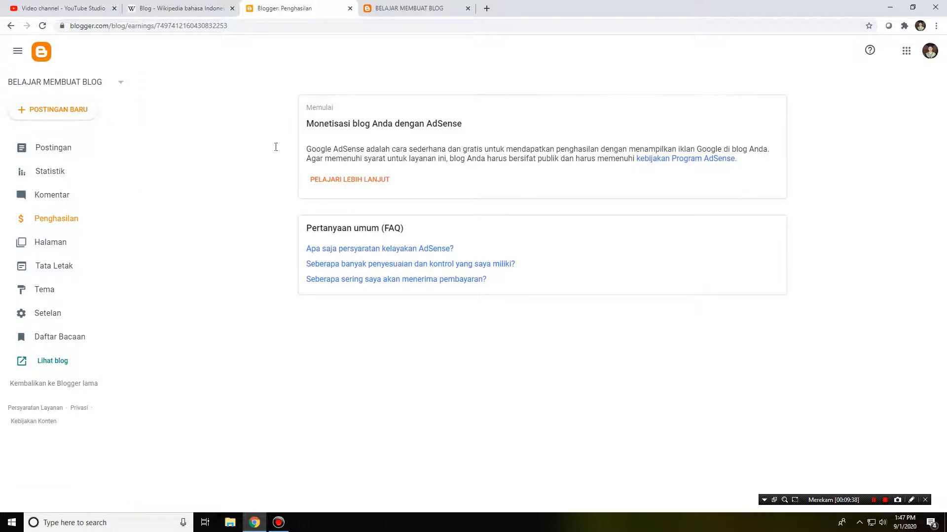
pyautogui.click(56, 246)
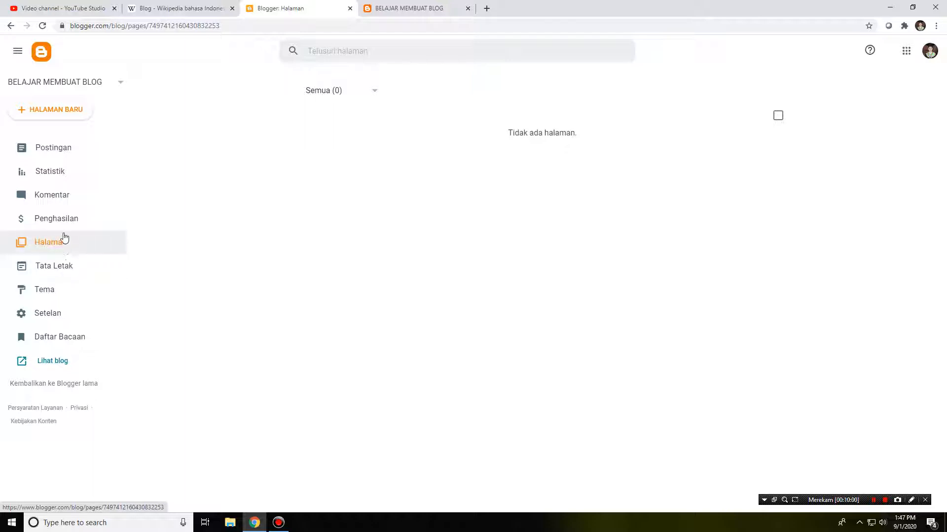
pyautogui.click(64, 241)
pyautogui.click(60, 151)
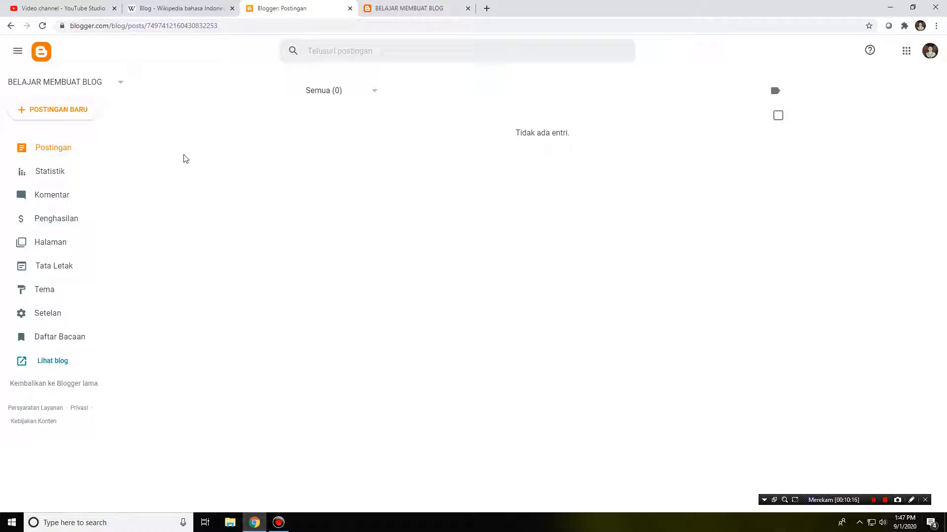
# View the Tata Letak page and compare its gadget layout with the public blog page
pyautogui.click(61, 266)
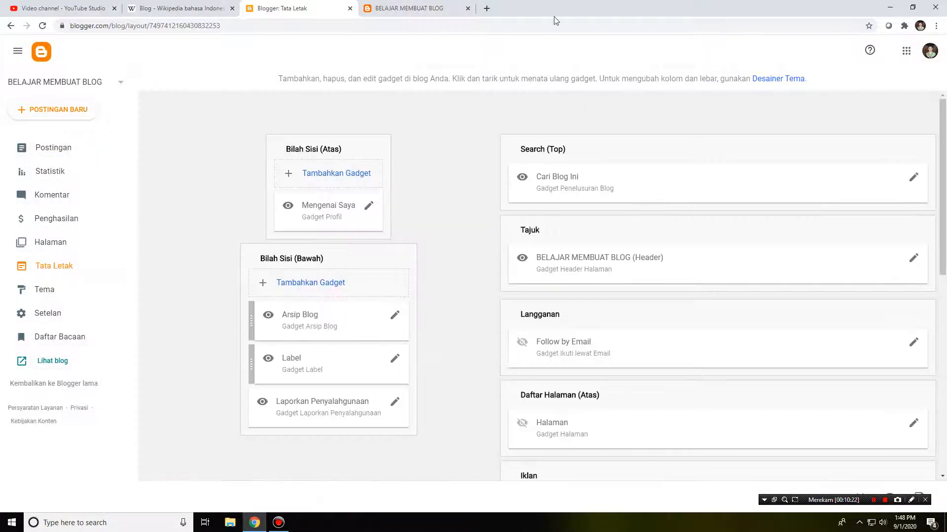
pyautogui.click(432, 7)
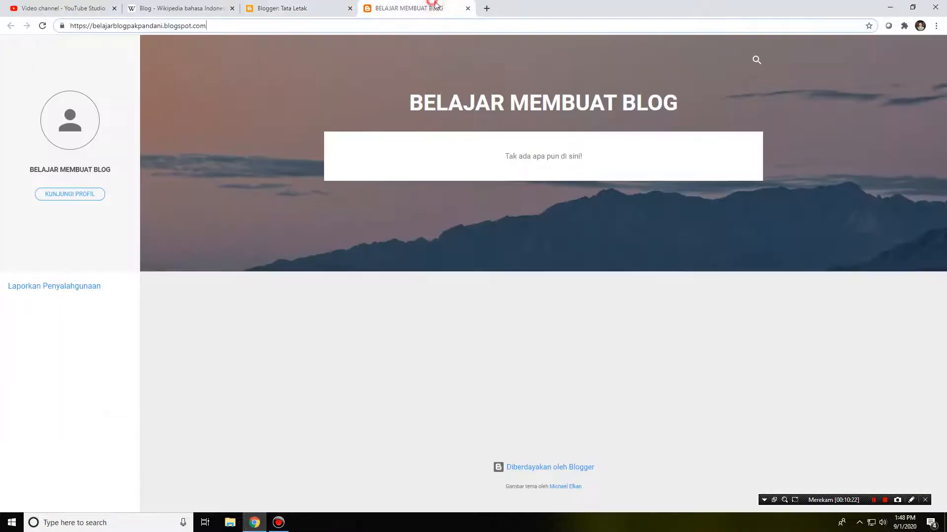
pyautogui.click(335, 11)
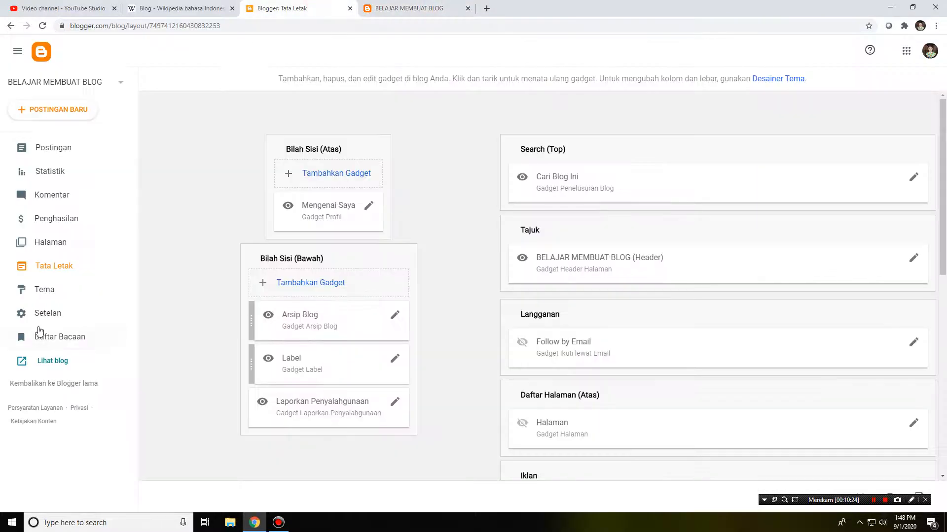
# Look over the Tema, Setelan and Daftar Bacaan pages, and return to the Postingan page
pyautogui.click(52, 294)
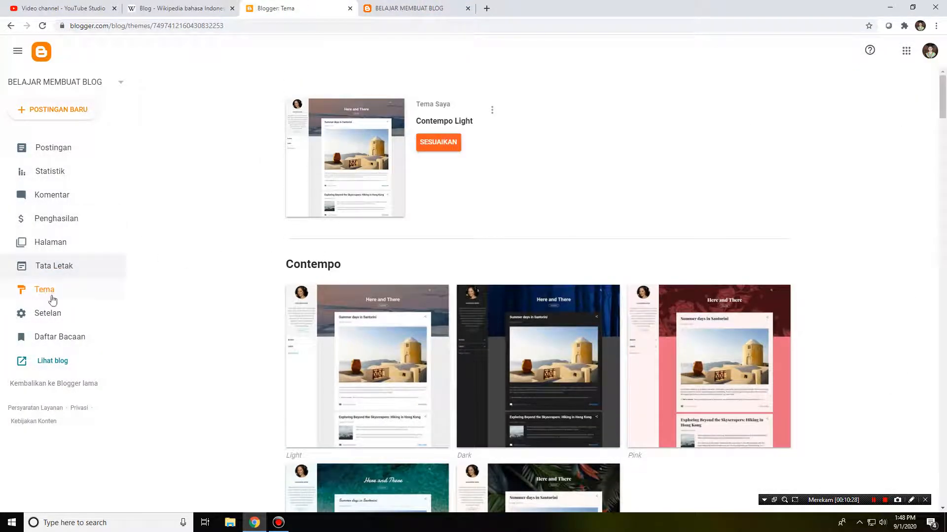
pyautogui.click(64, 314)
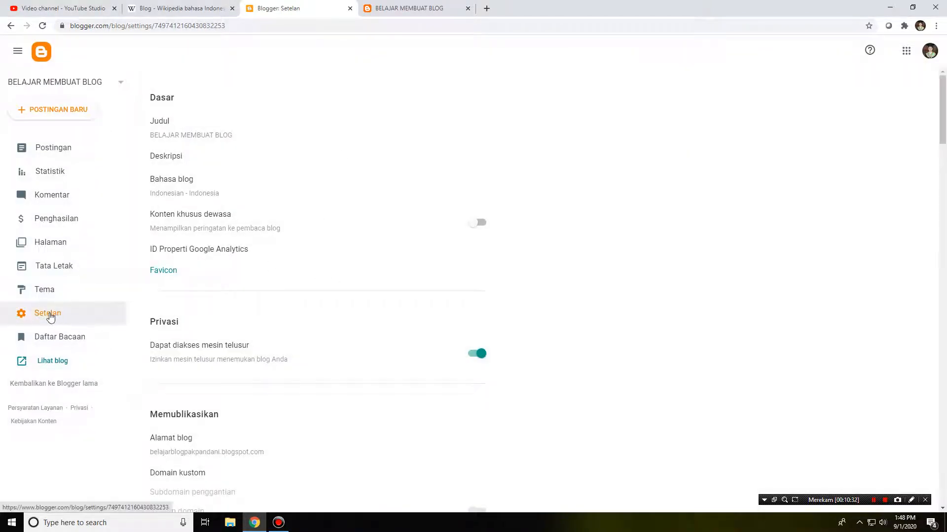
pyautogui.click(44, 341)
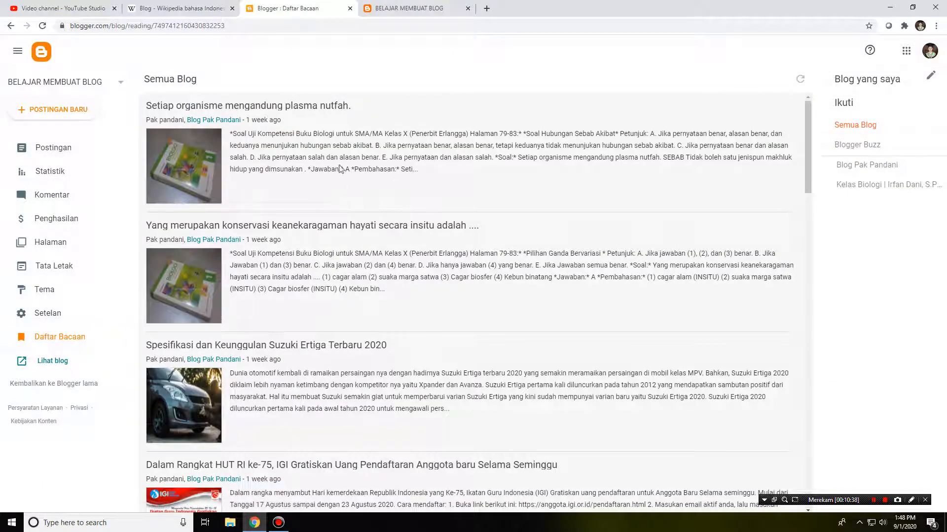
pyautogui.moveTo(807, 119); pyautogui.dragTo(792, 95)
pyautogui.click(48, 149)
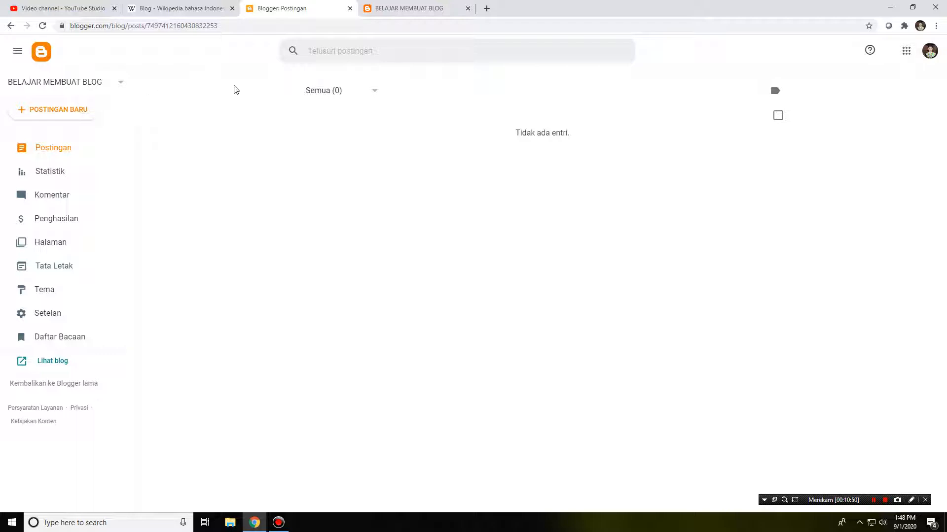
# Switch the dashboard to the old Blogger interface and dismiss the Google Domains and Question Hub offers
pyautogui.click(61, 388)
pyautogui.click(543, 318)
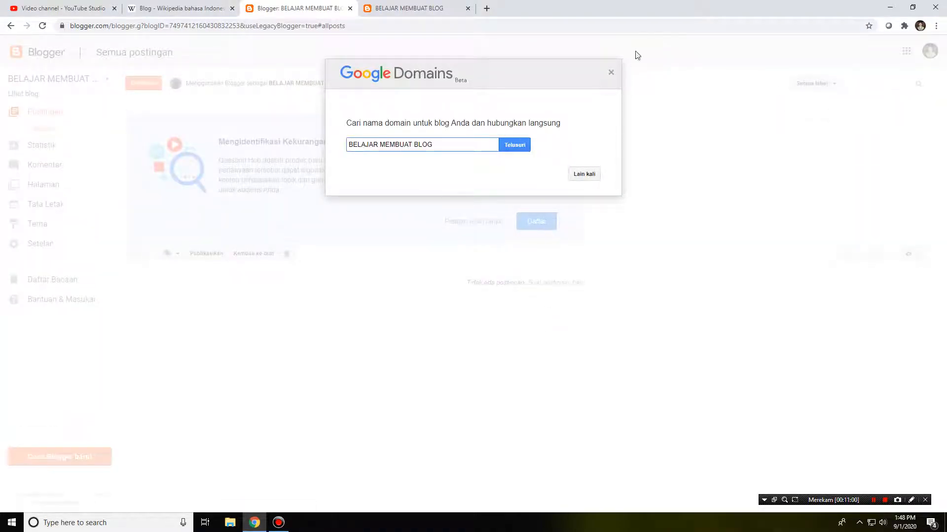
pyautogui.click(611, 72)
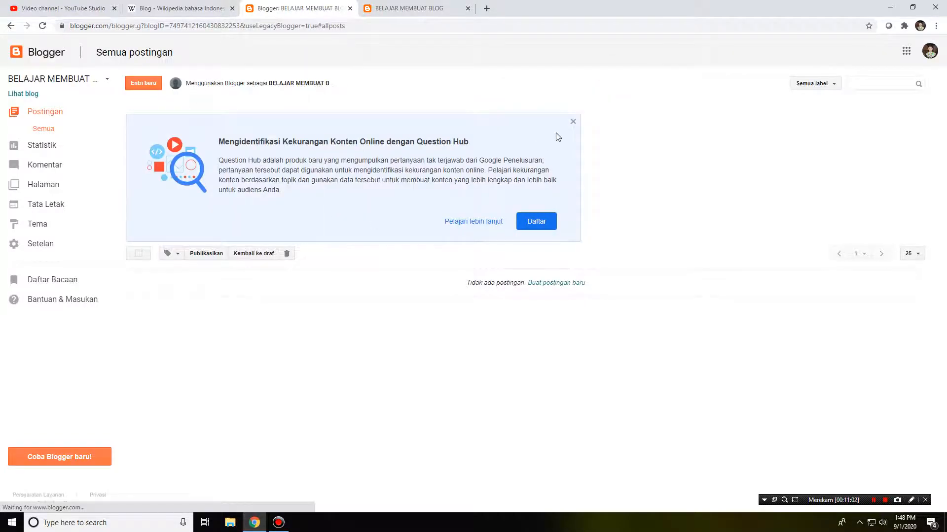
pyautogui.click(573, 121)
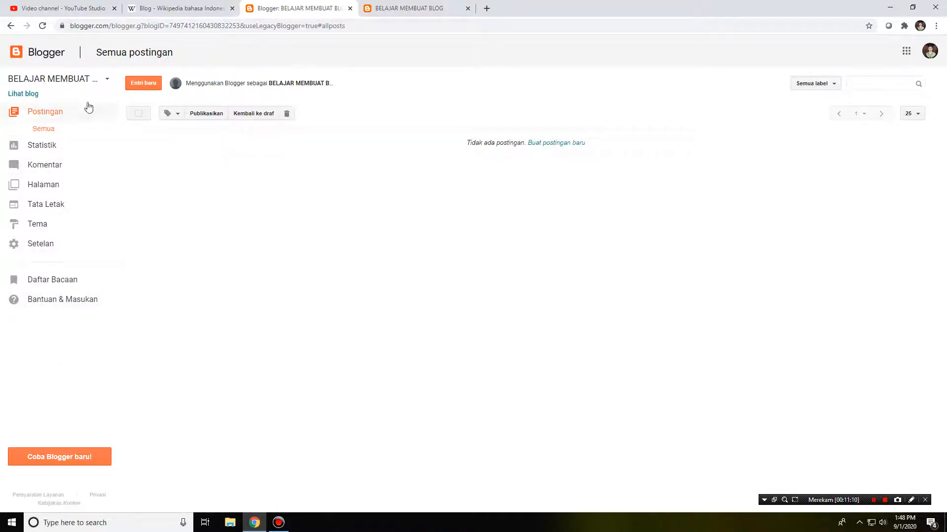
# View the Ikhtisar, Postingan, Sumber lalu lintas and Pemirsa statistics in the old interface
pyautogui.click(57, 146)
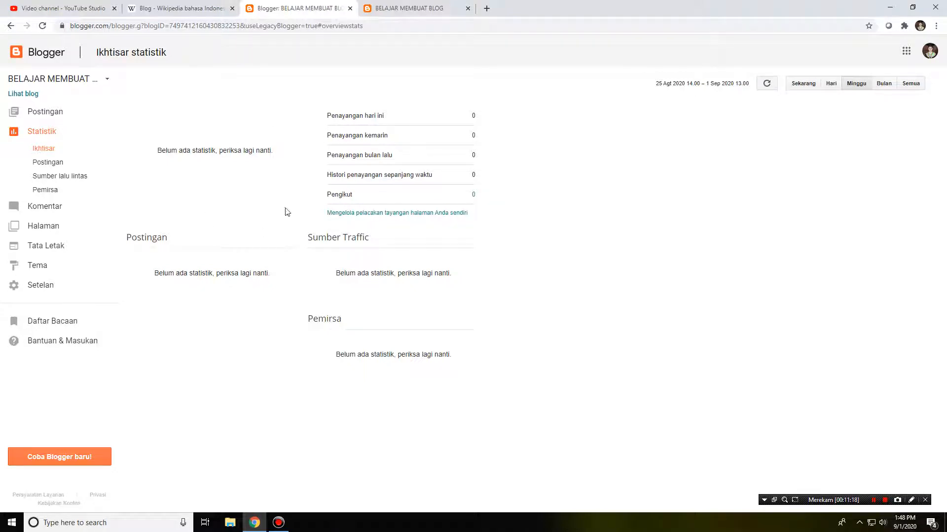
pyautogui.click(60, 163)
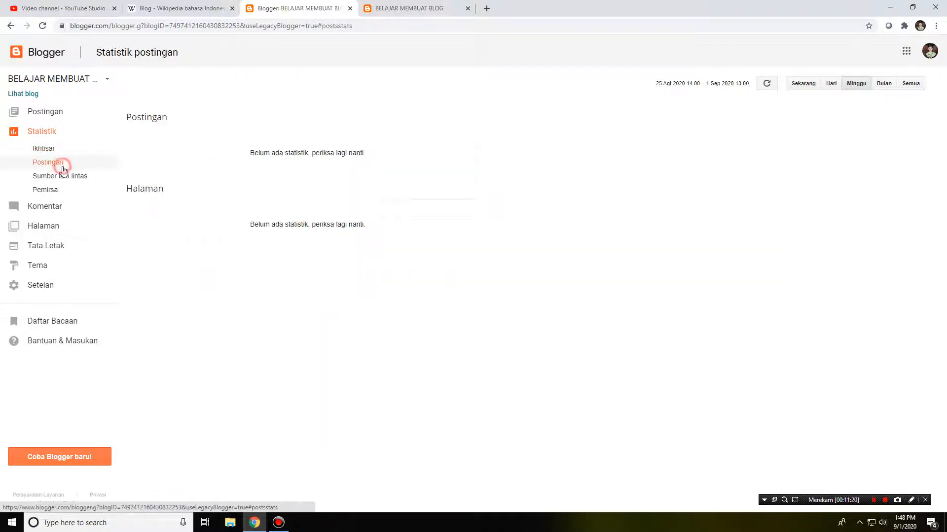
pyautogui.click(60, 179)
pyautogui.click(57, 189)
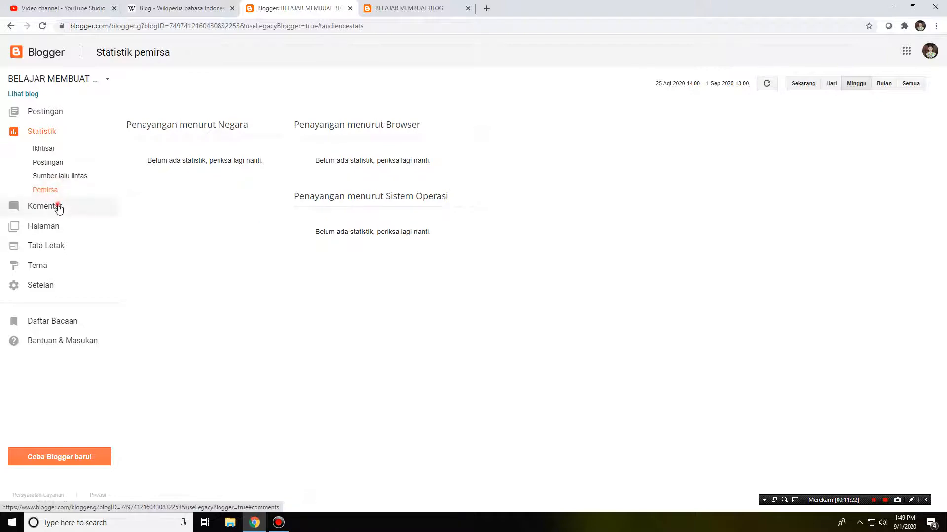
# Look over the old interface's Komentar and Tata Letak pages, and check the layout against the public blog page
pyautogui.click(58, 206)
pyautogui.click(50, 197)
pyautogui.click(51, 207)
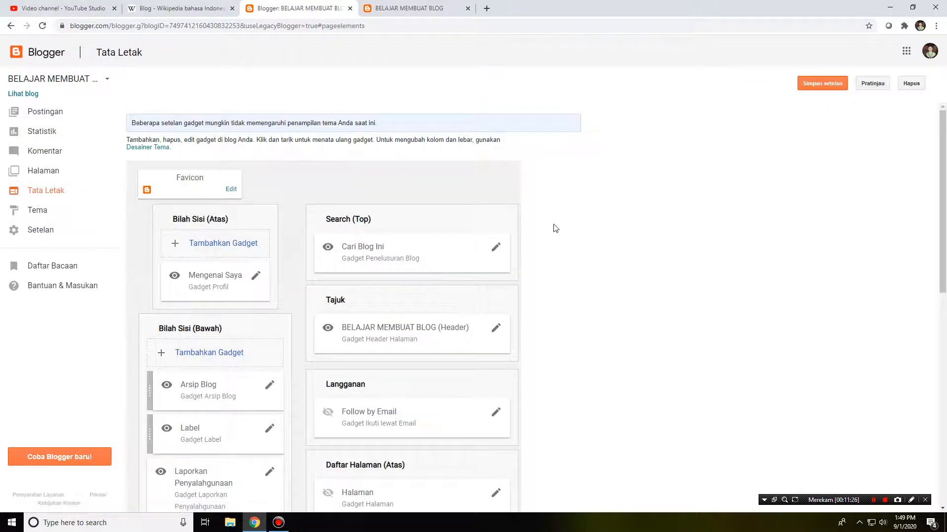
pyautogui.scroll(-3, 554, 225)
pyautogui.click(407, 5)
pyautogui.click(235, 5)
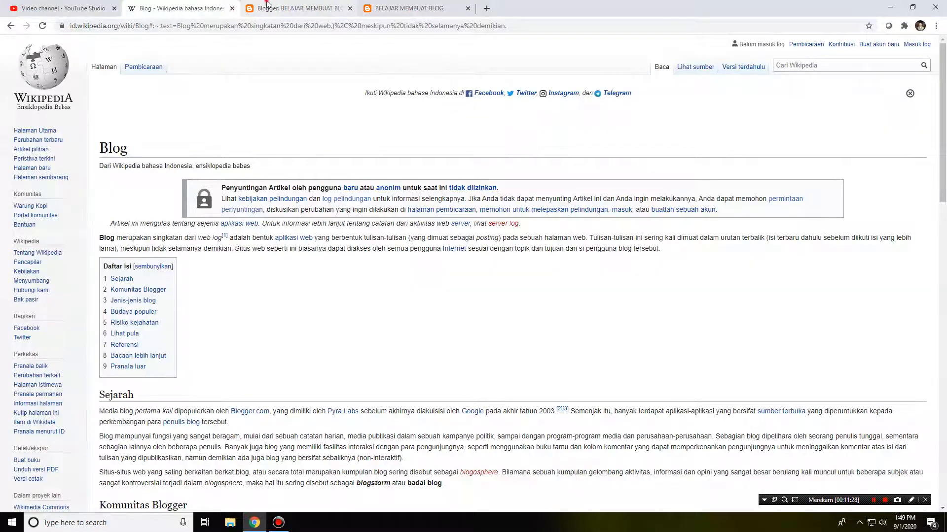
pyautogui.click(296, 8)
# Browse the available themes on the old interface's Tema page
pyautogui.click(40, 211)
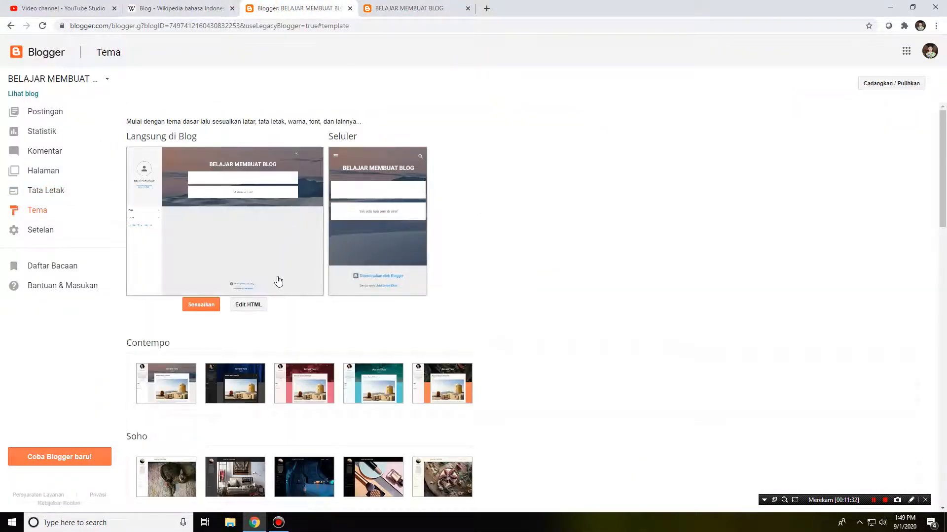
pyautogui.scroll(-4, 420, 281)
pyautogui.scroll(-1, 305, 281)
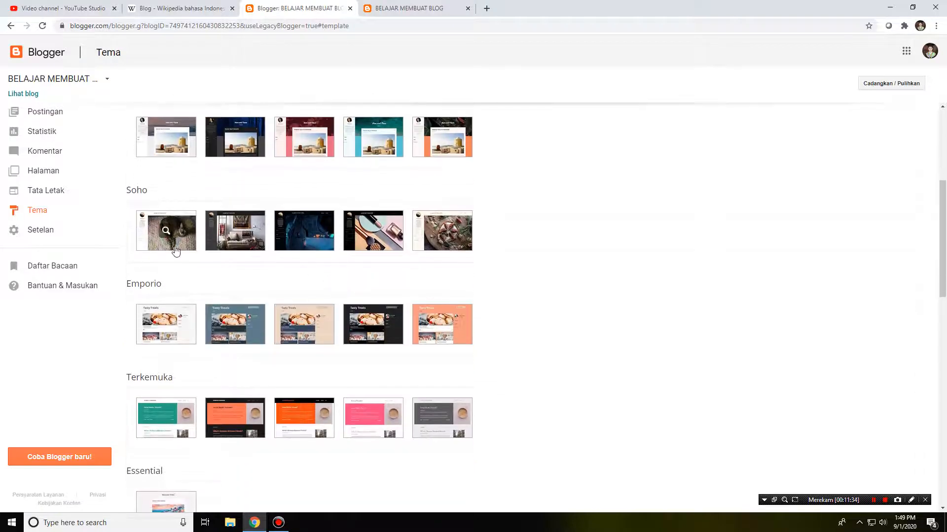
pyautogui.scroll(3, 98, 251)
# View the Setelan dasar and Daftar Bacaan pages in the old interface
pyautogui.click(41, 229)
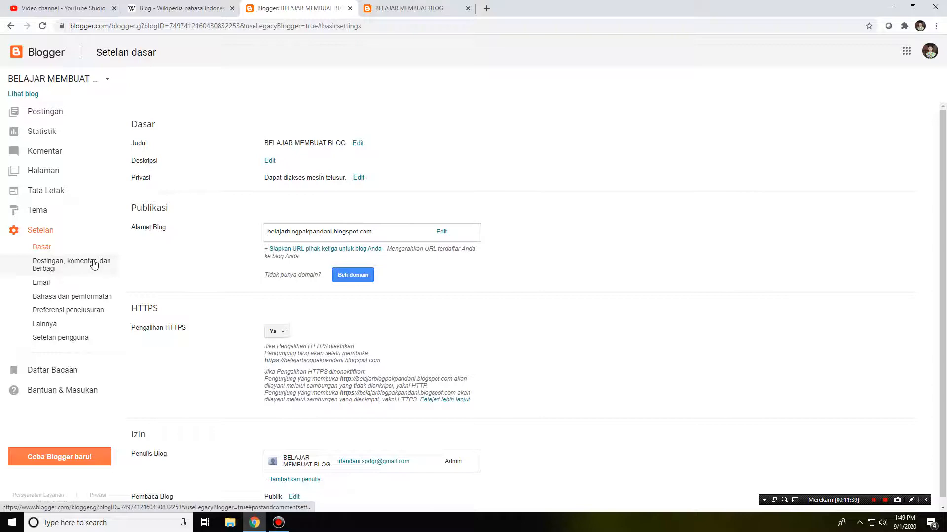
pyautogui.click(66, 372)
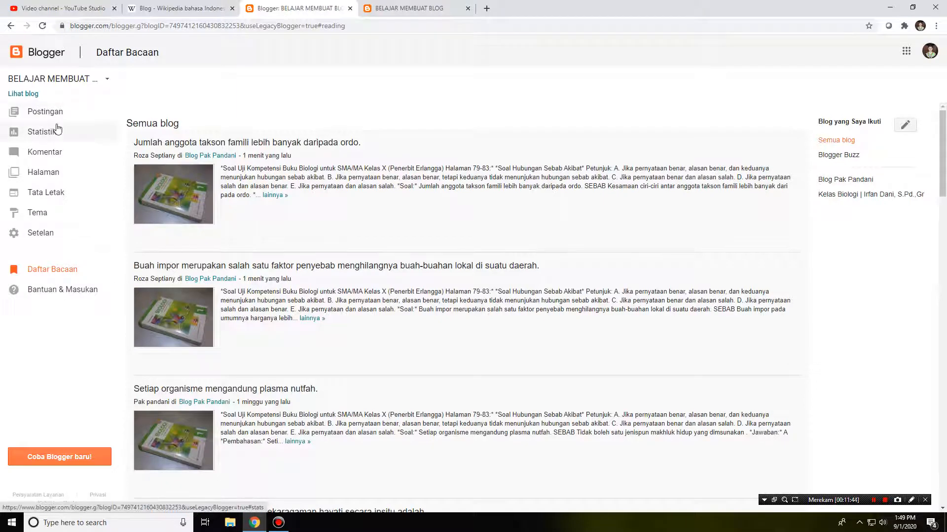
pyautogui.click(389, 6)
pyautogui.click(301, 6)
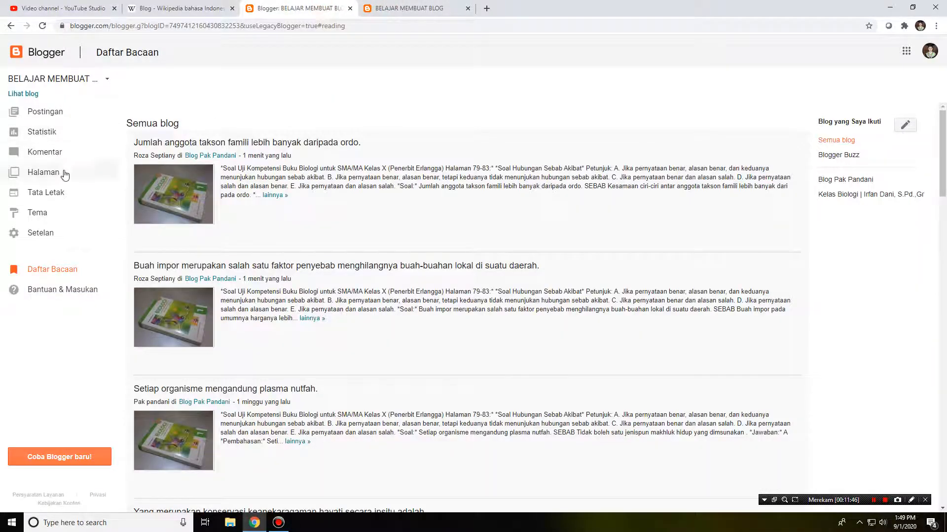
# Return to the list of all posts and switch the dashboard back to the new Blogger interface
pyautogui.click(58, 113)
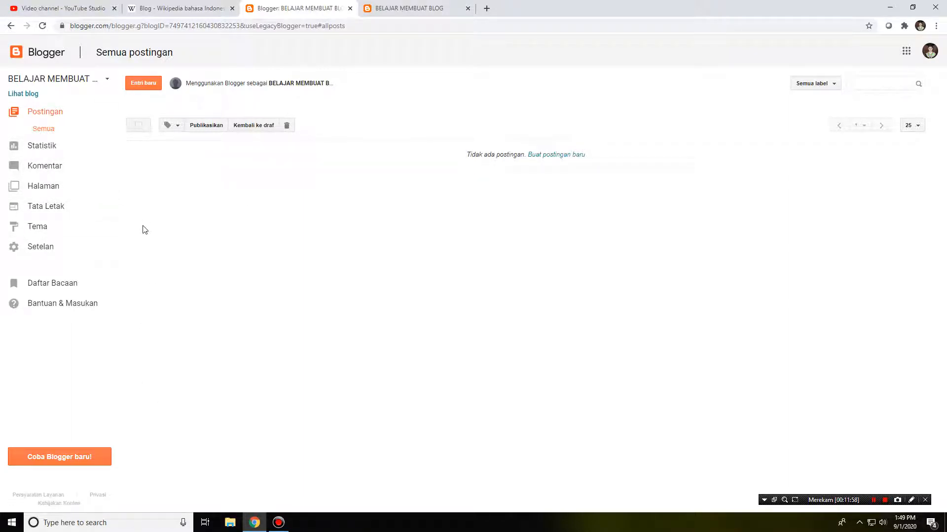
pyautogui.click(75, 449)
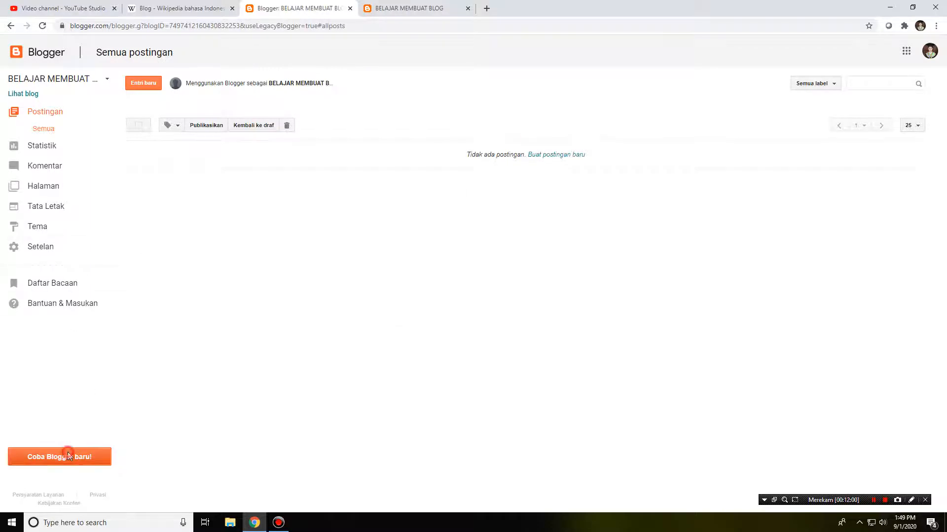
pyautogui.click(521, 290)
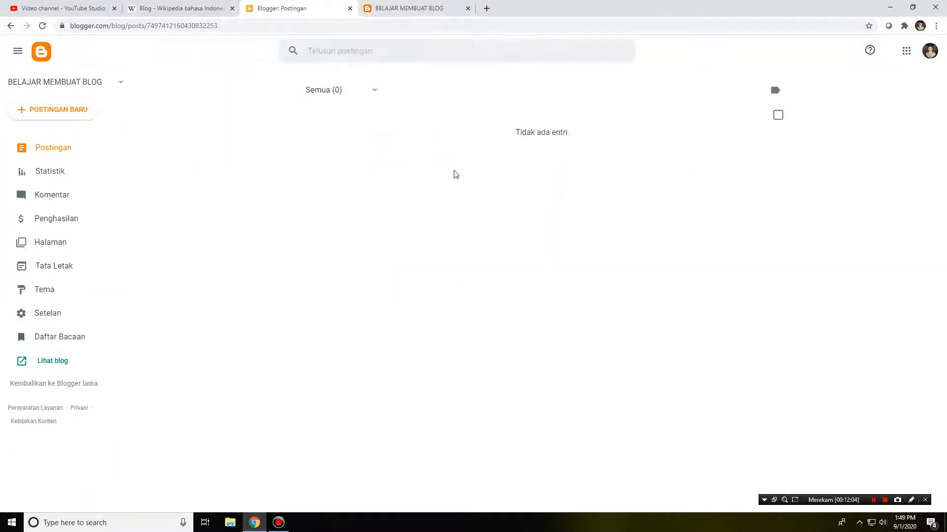
# Compare the empty public blog page with its Postingan dashboard, ending on the dashboard
pyautogui.click(423, 6)
pyautogui.click(301, 4)
pyautogui.click(390, 6)
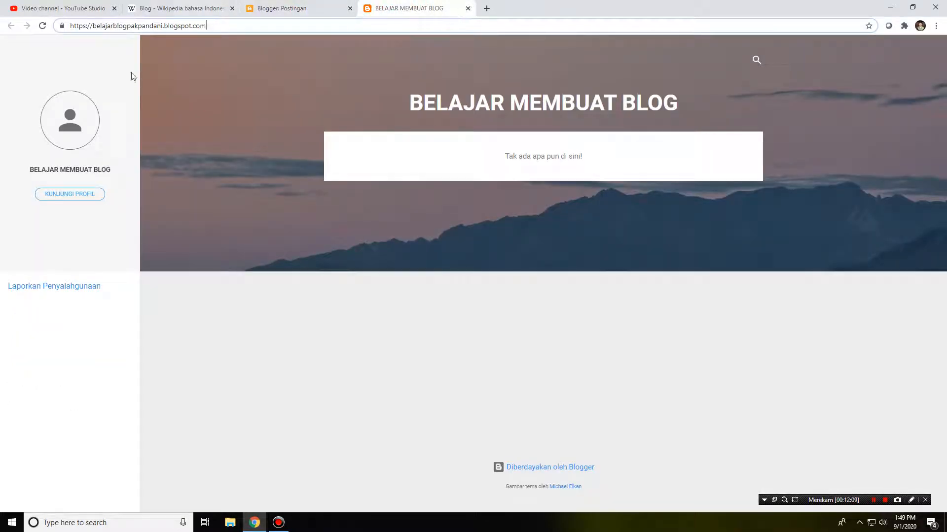
pyautogui.click(273, 9)
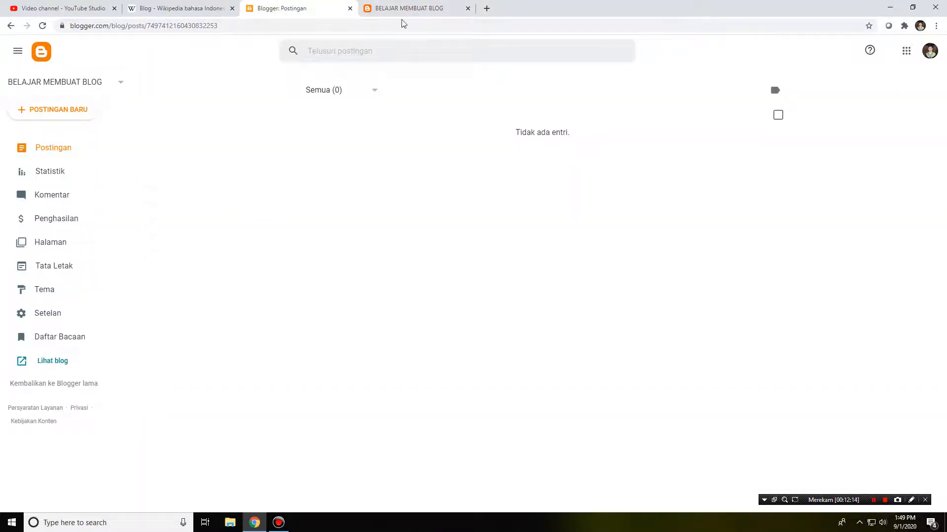
pyautogui.click(406, 5)
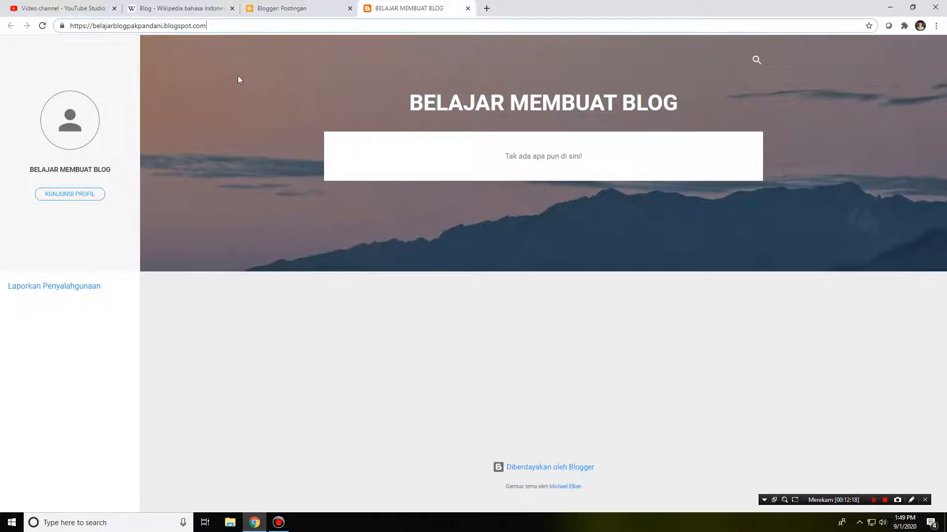
pyautogui.click(280, 5)
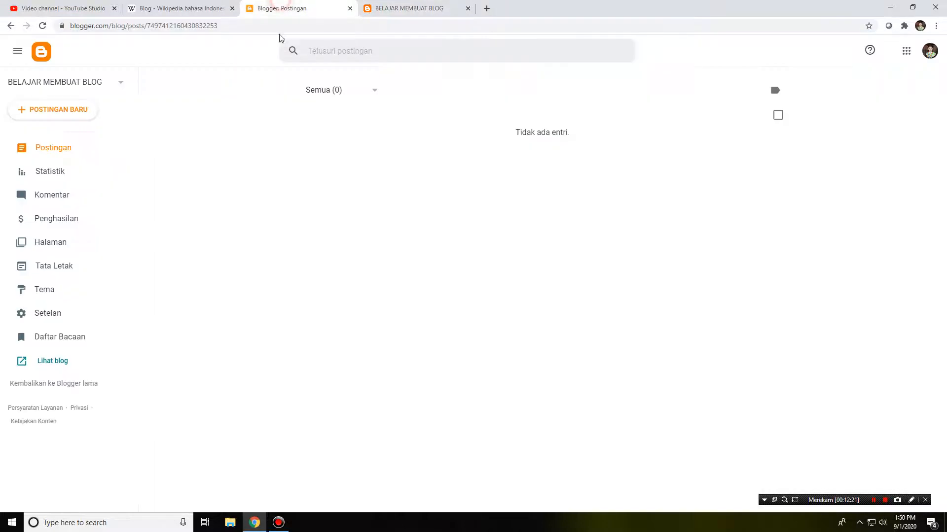
pyautogui.click(389, 4)
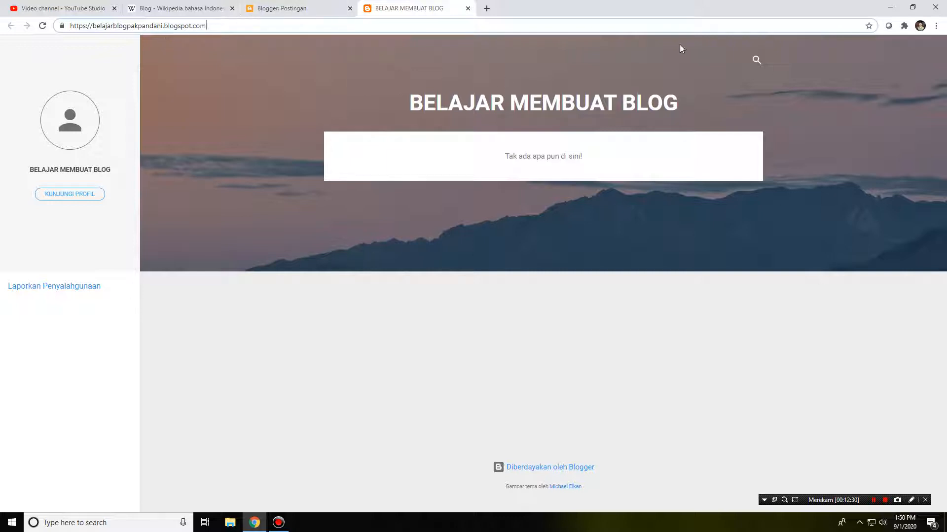
pyautogui.click(302, 7)
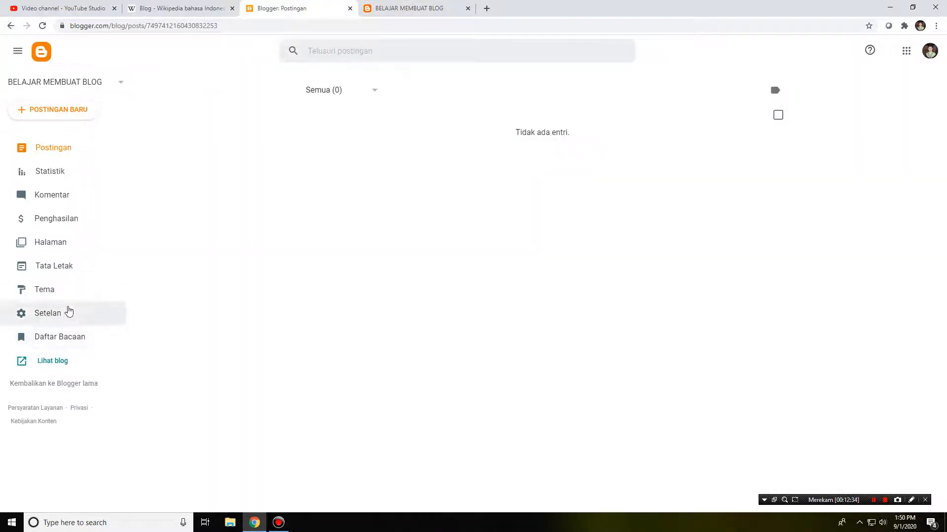
# Open the Tema page and compare the current Contempo Light theme with the public blog page
pyautogui.click(55, 294)
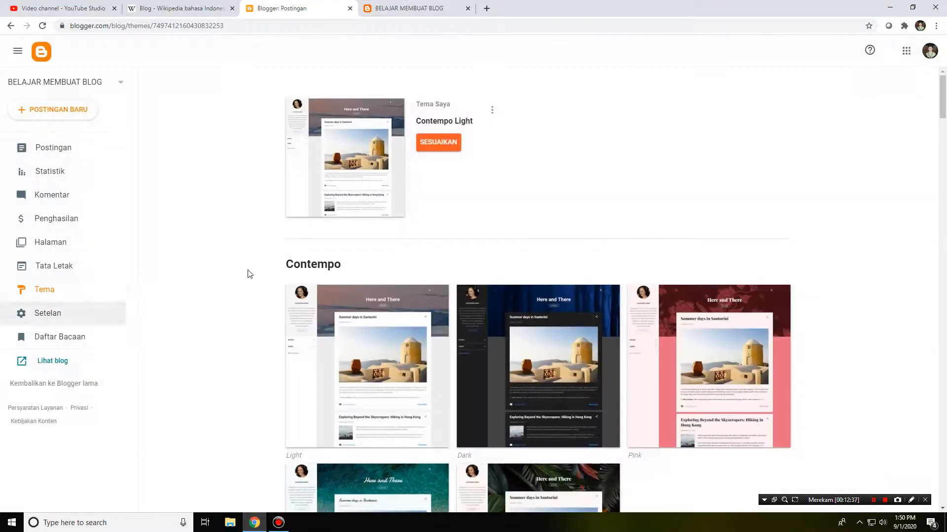
pyautogui.scroll(-2, 505, 166)
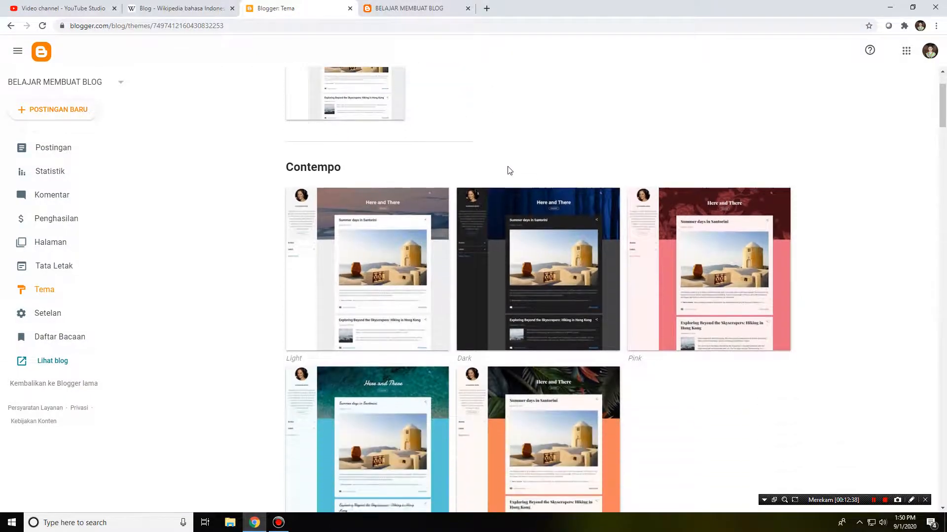
pyautogui.scroll(2, 508, 169)
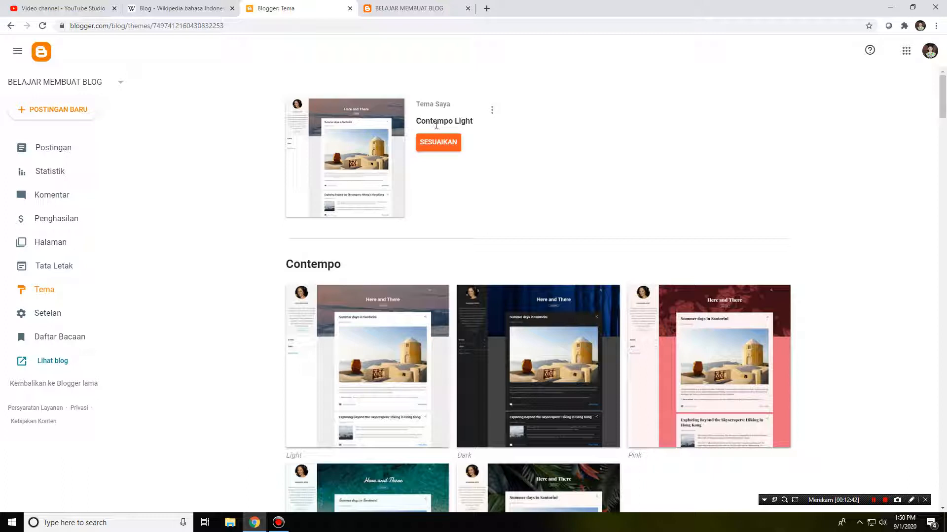
pyautogui.click(446, 5)
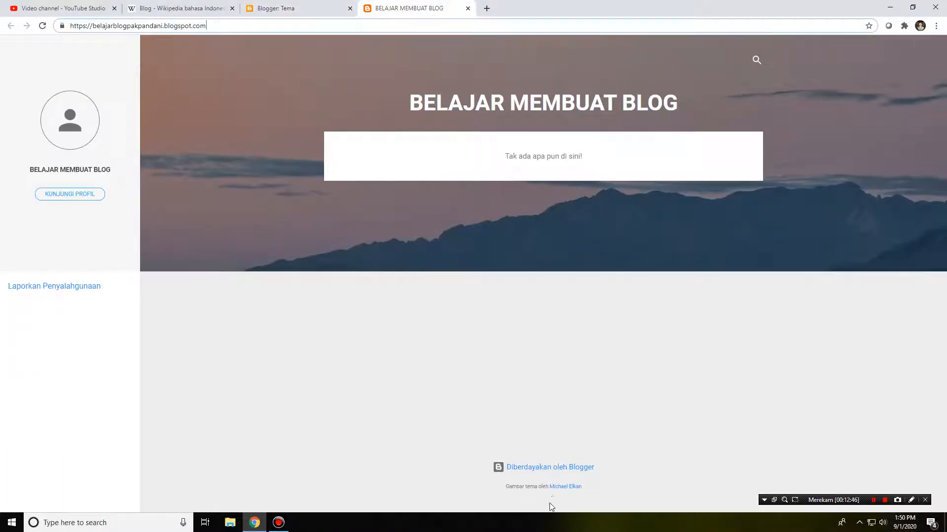
pyautogui.click(301, 14)
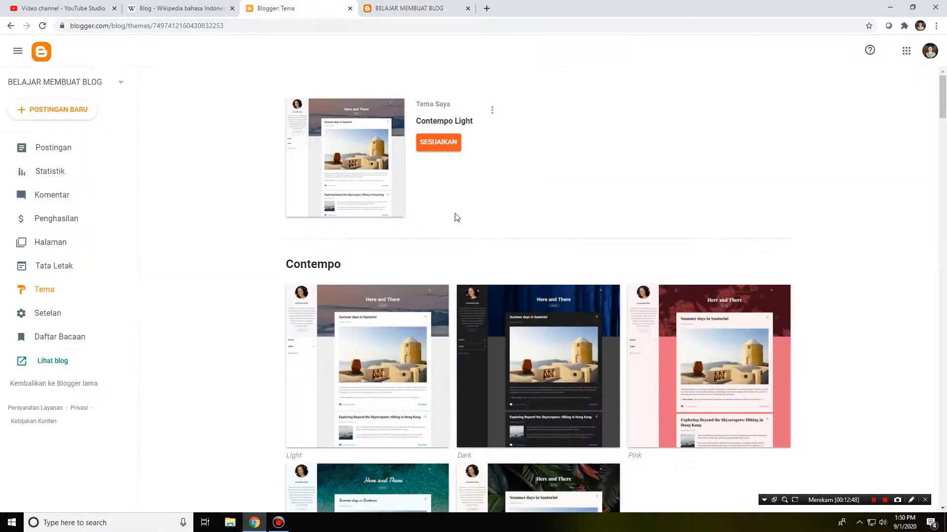
# Browse the available themes on the Tema page, from Contempo to the Simple group
pyautogui.scroll(-3, 455, 216)
pyautogui.scroll(-3, 563, 210)
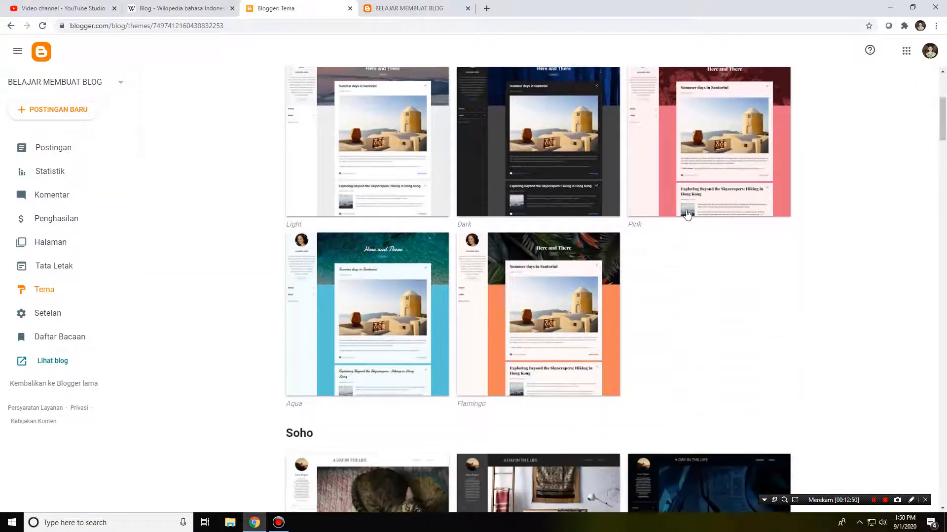
pyautogui.scroll(-11, 672, 224)
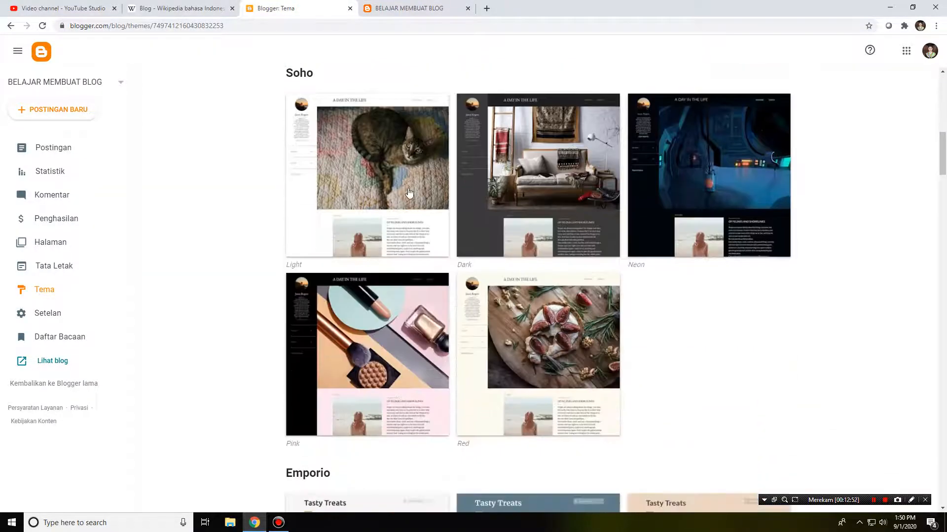
pyautogui.scroll(-8, 649, 205)
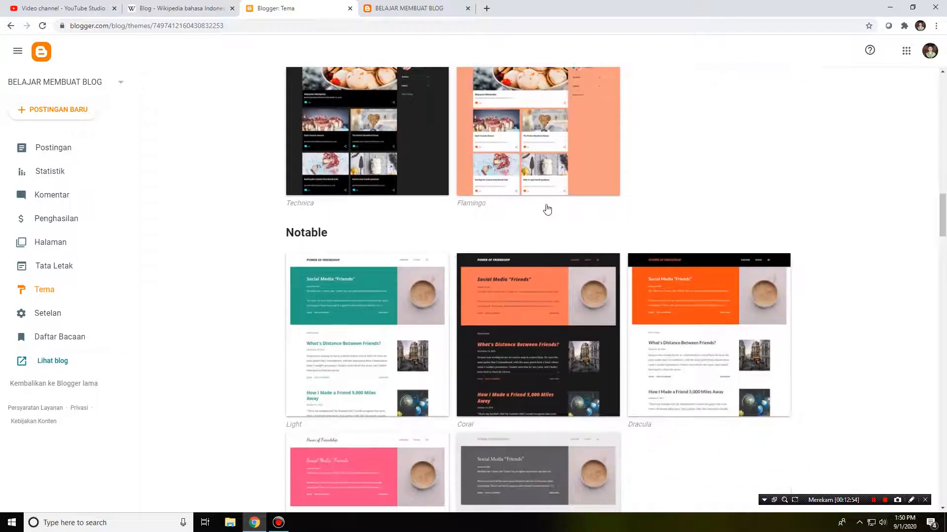
pyautogui.scroll(-11, 647, 226)
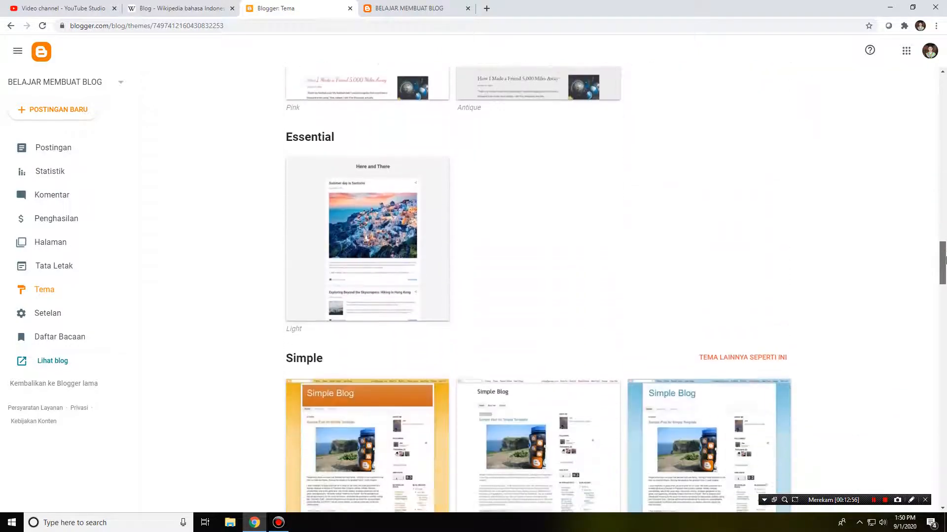
pyautogui.scroll(-2, 508, 298)
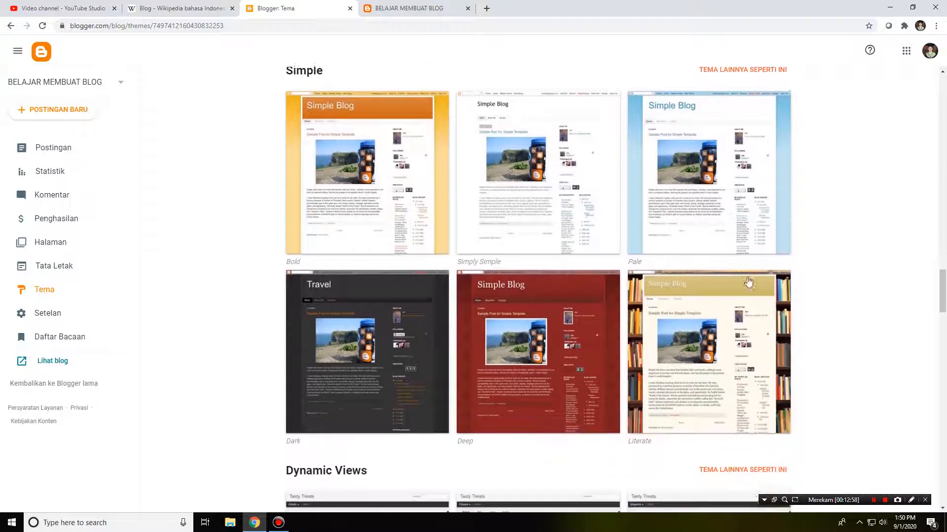
pyautogui.scroll(2, 602, 228)
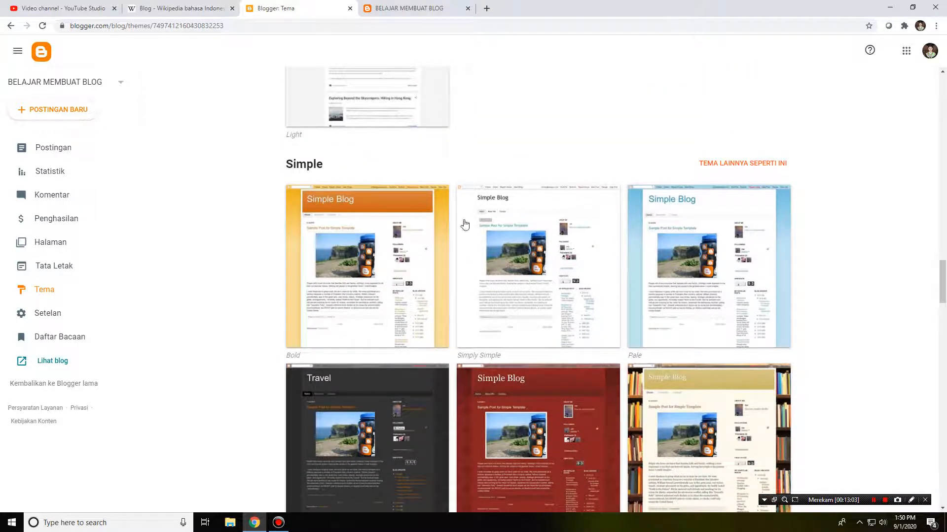
pyautogui.moveTo(942, 290)
pyautogui.mouseDown()
pyautogui.moveTo(943, 414)
pyautogui.moveTo(928, 298)
pyautogui.mouseUp()
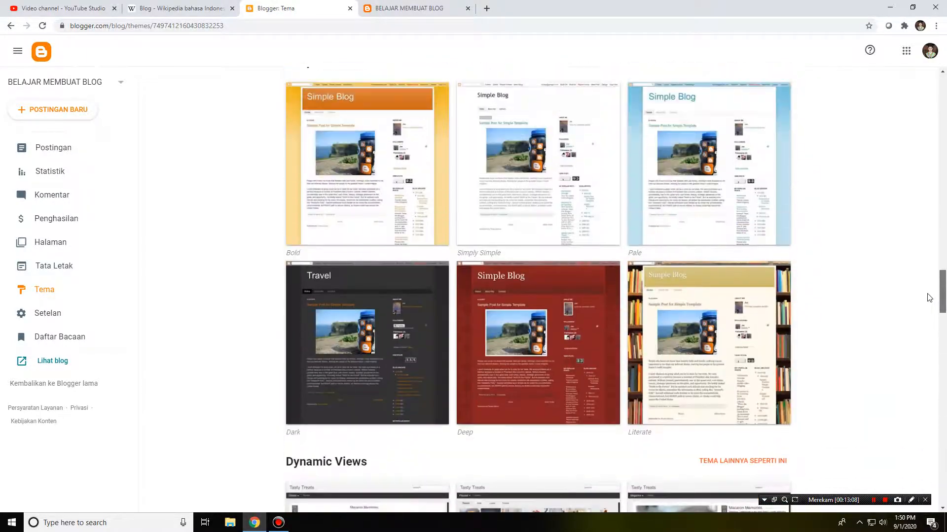
pyautogui.scroll(3, 738, 304)
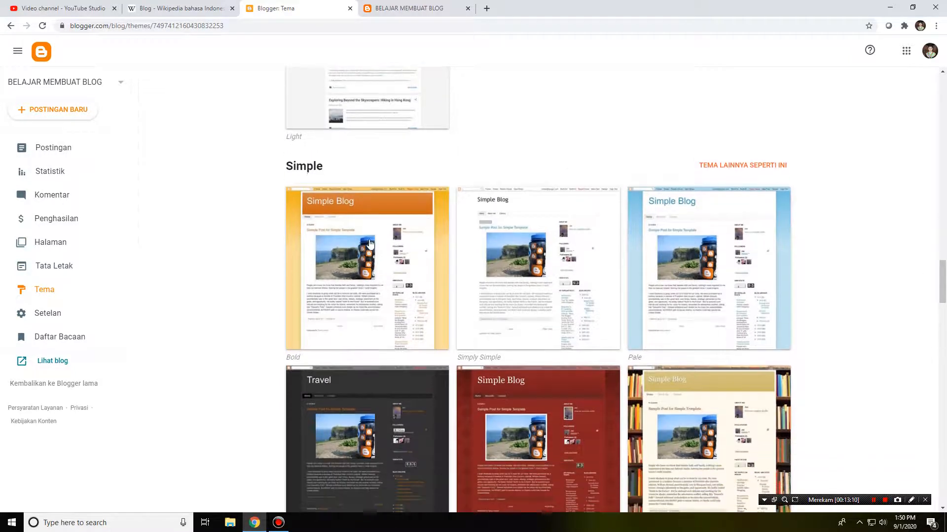
# Apply the Simple theme's Bold variant to the blog
pyautogui.click(355, 295)
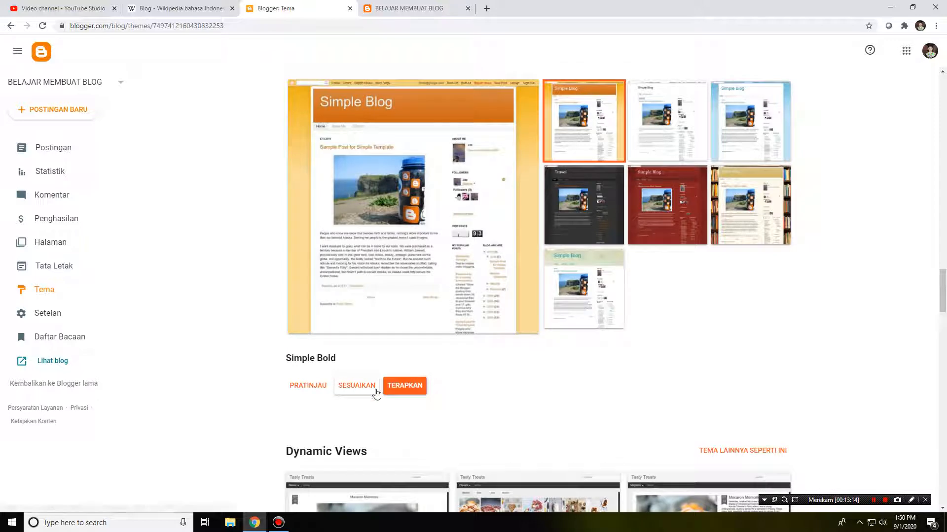
pyautogui.click(400, 389)
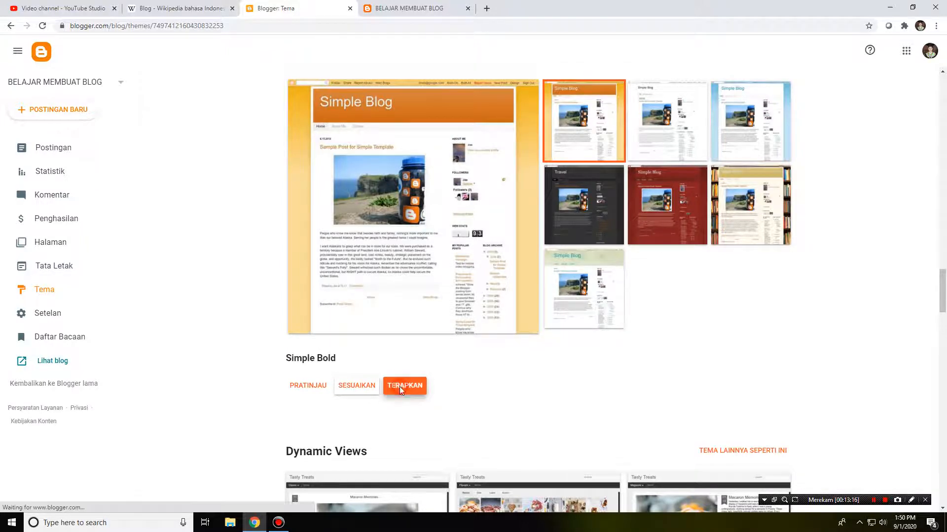
pyautogui.click(543, 315)
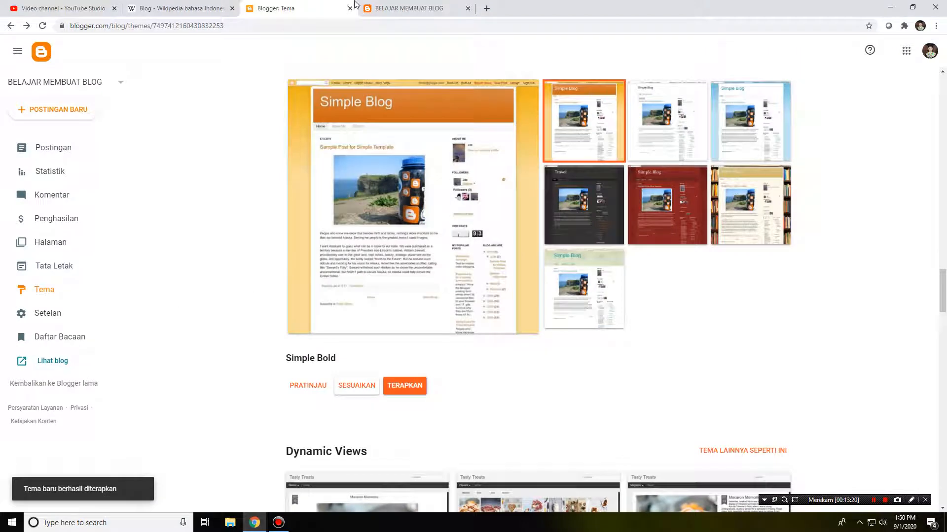
# Reload the public blog page to view the new theme, briefly resizing the browser window before maximizing it again
pyautogui.click(396, 6)
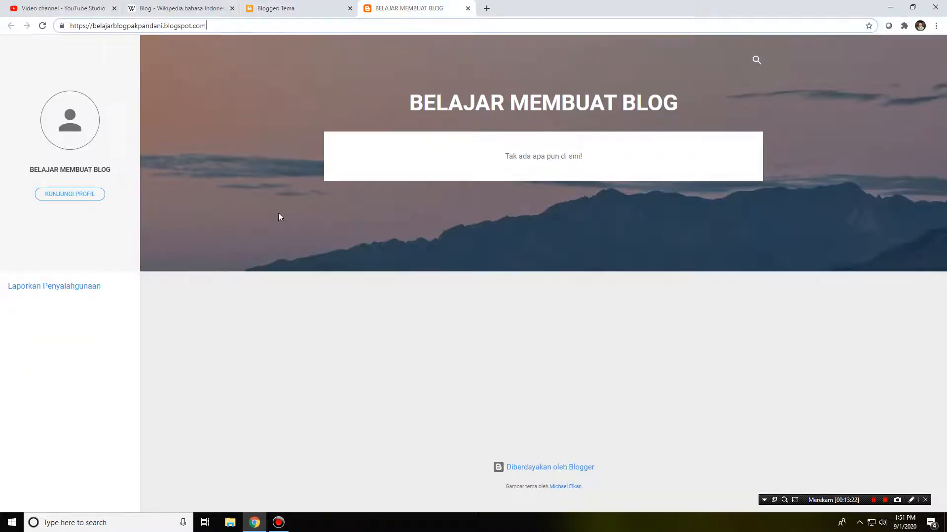
pyautogui.click(42, 26)
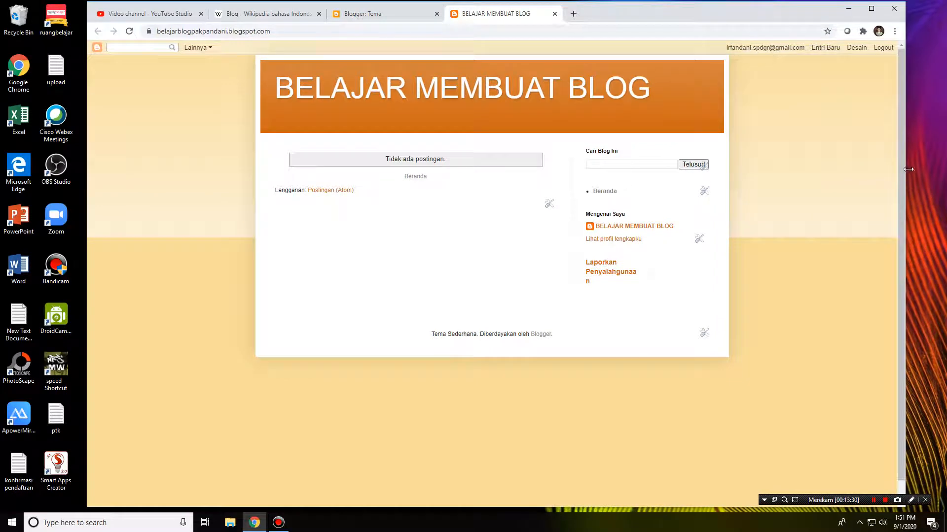
pyautogui.moveTo(905, 173); pyautogui.dragTo(710, 214)
pyautogui.click(674, 8)
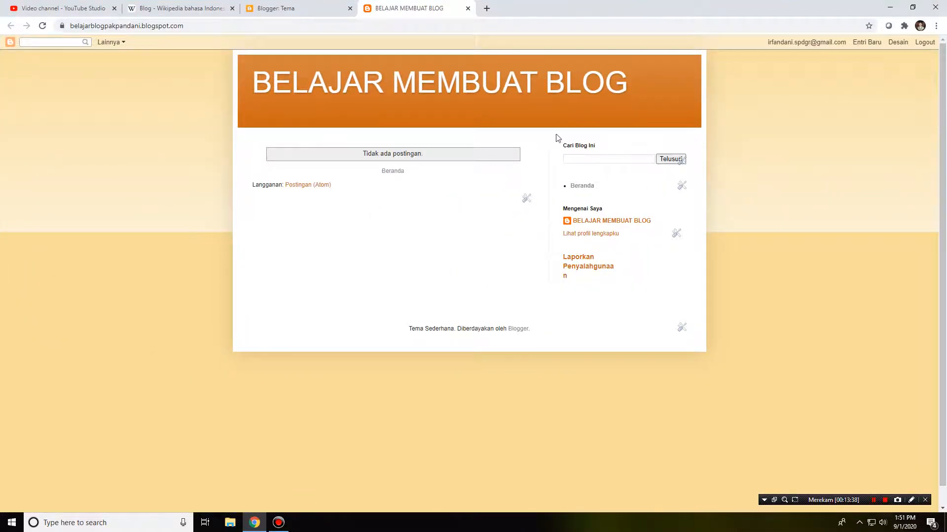
# Compare the Simple Bold preview with the public blog page and highlight the blog title in the header
pyautogui.click(305, 7)
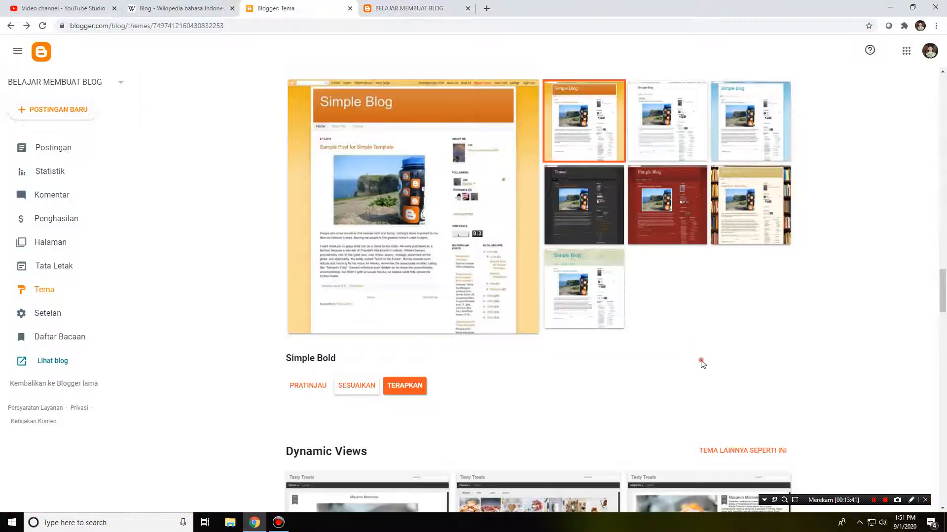
pyautogui.click(392, 7)
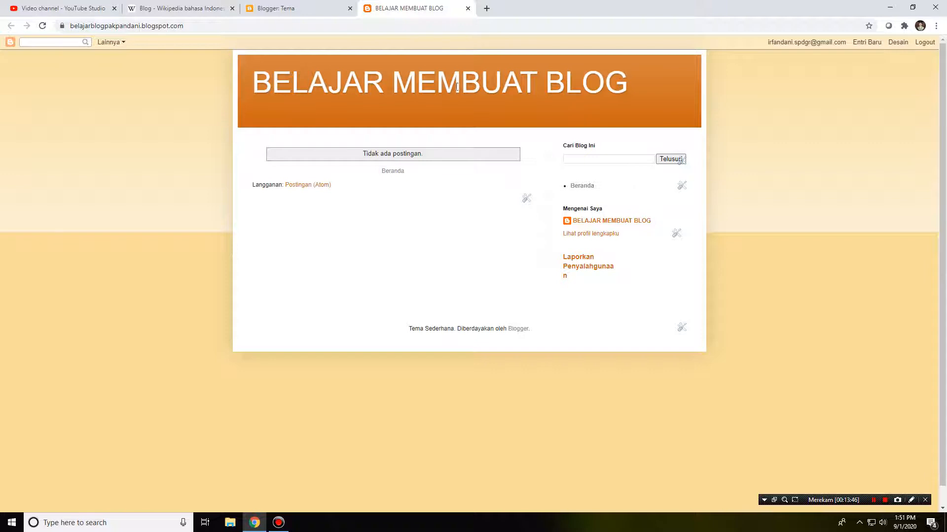
pyautogui.moveTo(266, 81); pyautogui.dragTo(630, 79)
pyautogui.click(630, 78)
# In the blog's Setelan, set the Deskripsi to "Bersama" followed by the teacher's name and save it
pyautogui.click(303, 13)
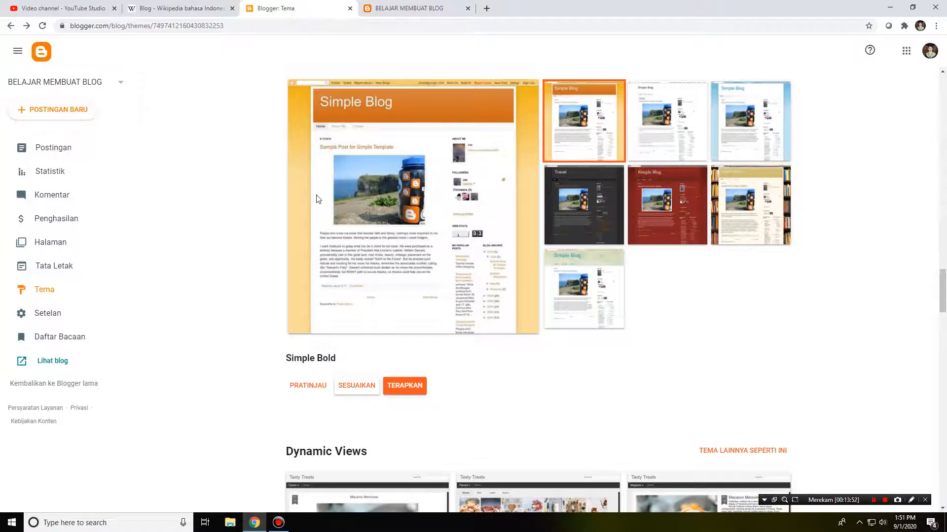
pyautogui.click(63, 322)
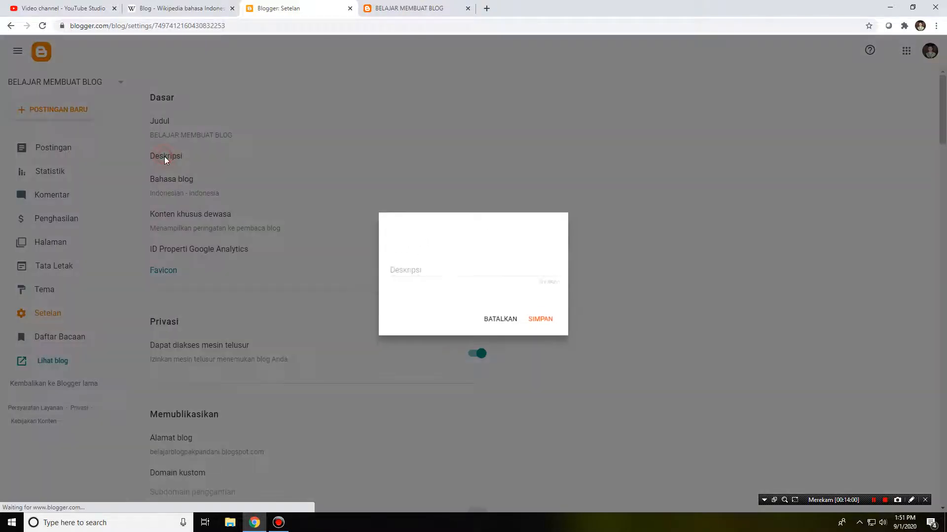
pyautogui.click(164, 158)
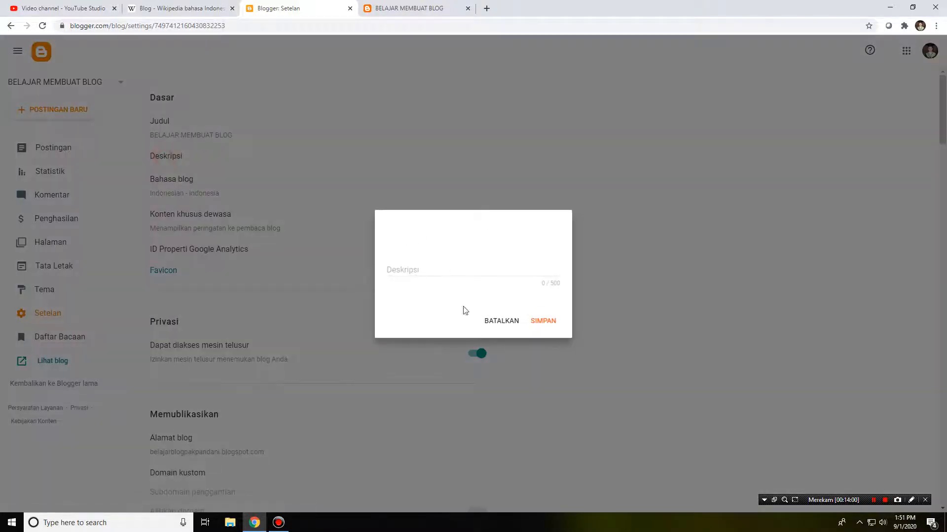
pyautogui.click(438, 271)
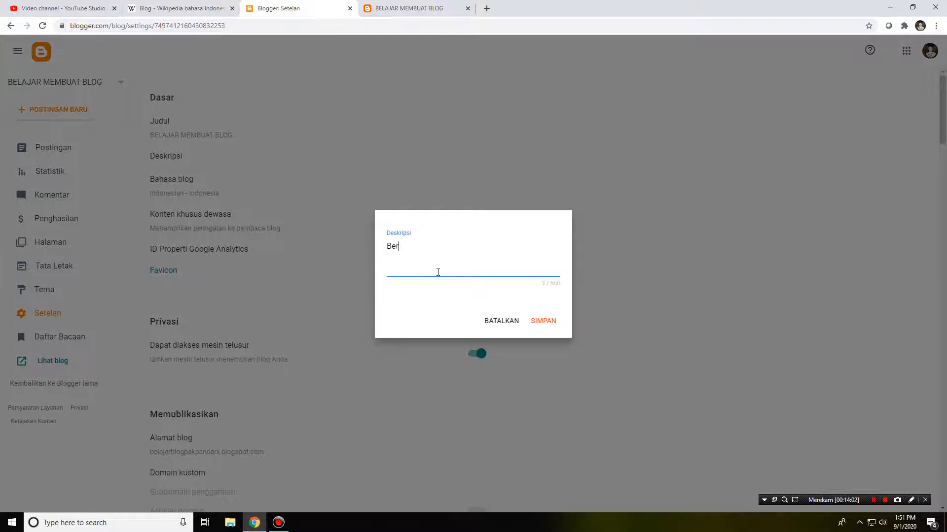
pyautogui.write('Bersama Pak Pandani')
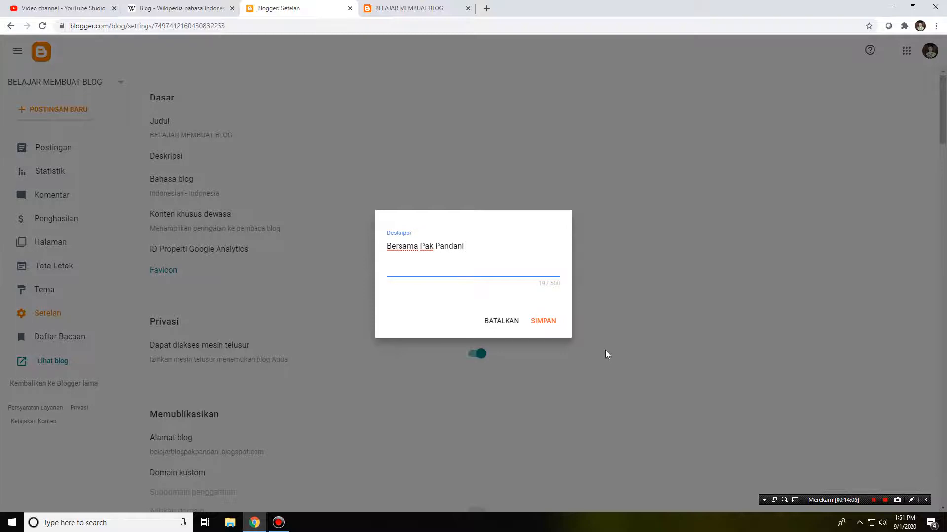
pyautogui.click(544, 321)
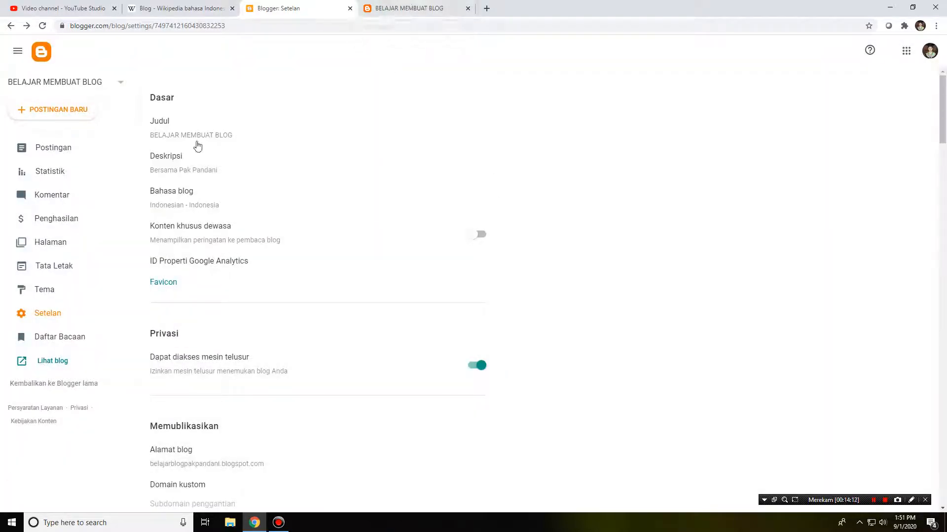
# Highlight the blog title on the public page and reload the page to check the description in the header
pyautogui.click(428, 7)
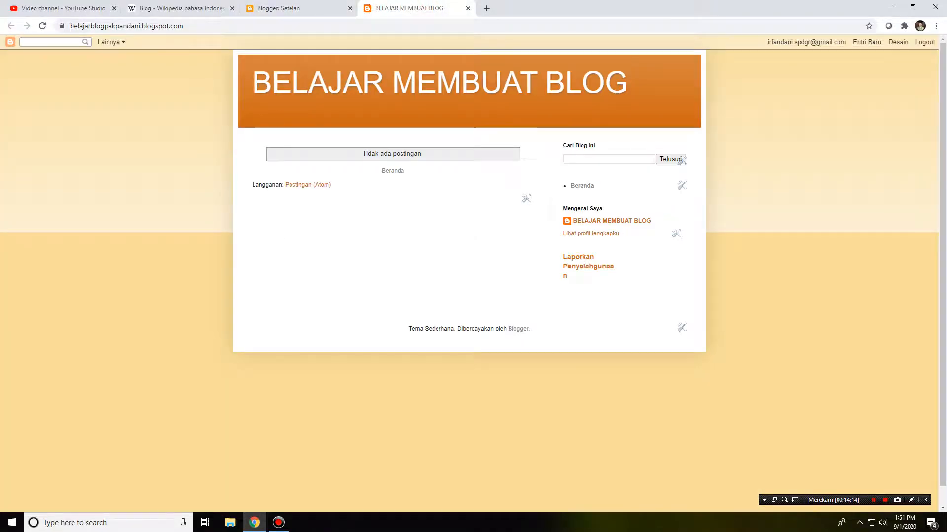
pyautogui.moveTo(253, 82); pyautogui.dragTo(629, 74)
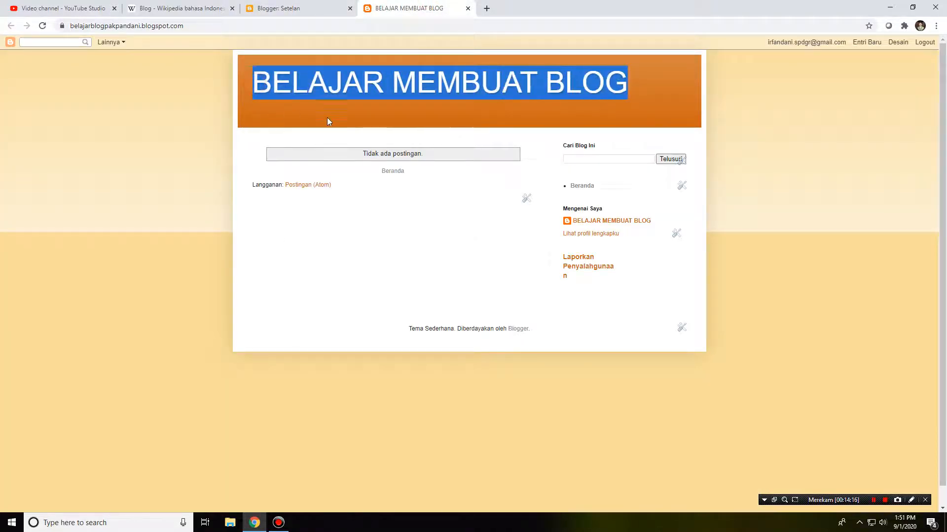
pyautogui.click(48, 28)
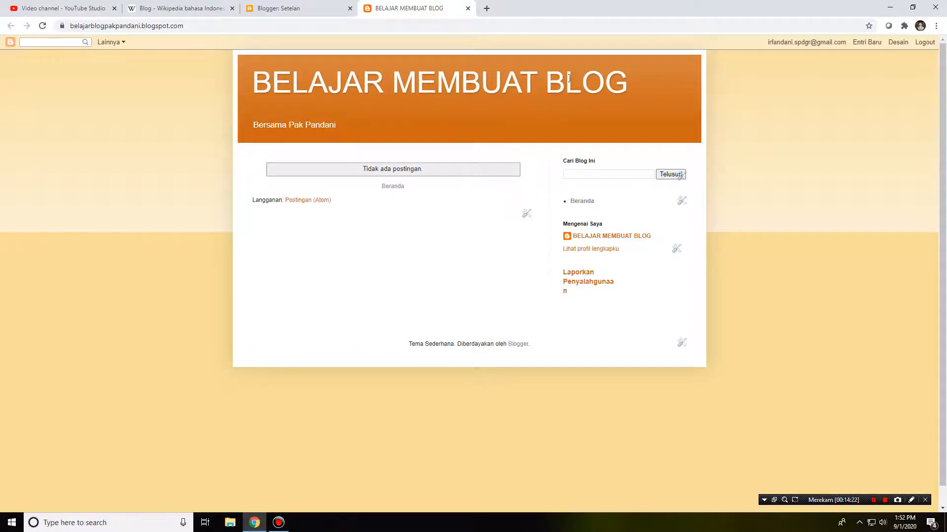
# Compare the Setelan page's title and description with the public blog page, ending on the Setelan page
pyautogui.click(335, 8)
pyautogui.click(381, 7)
pyautogui.click(307, 7)
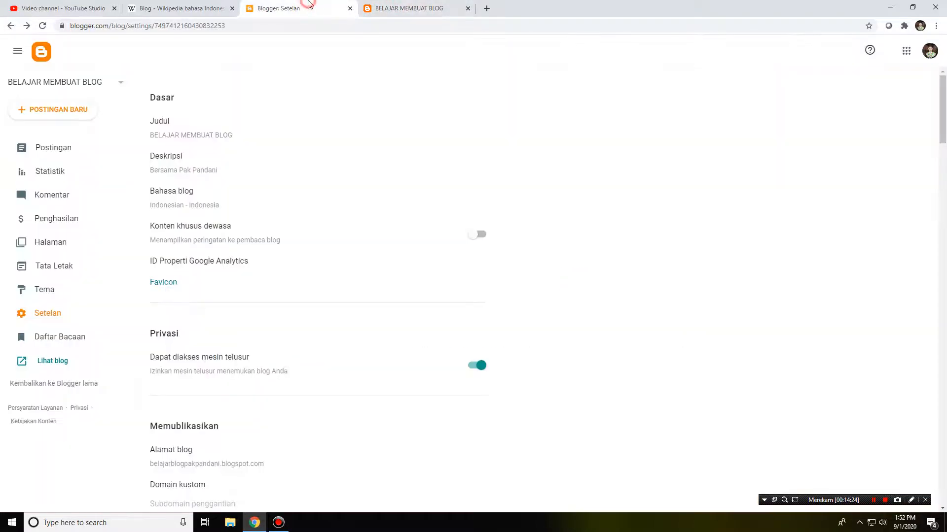
pyautogui.click(410, 3)
pyautogui.click(288, 6)
pyautogui.click(389, 6)
pyautogui.click(276, 5)
pyautogui.scroll(-1, 308, 213)
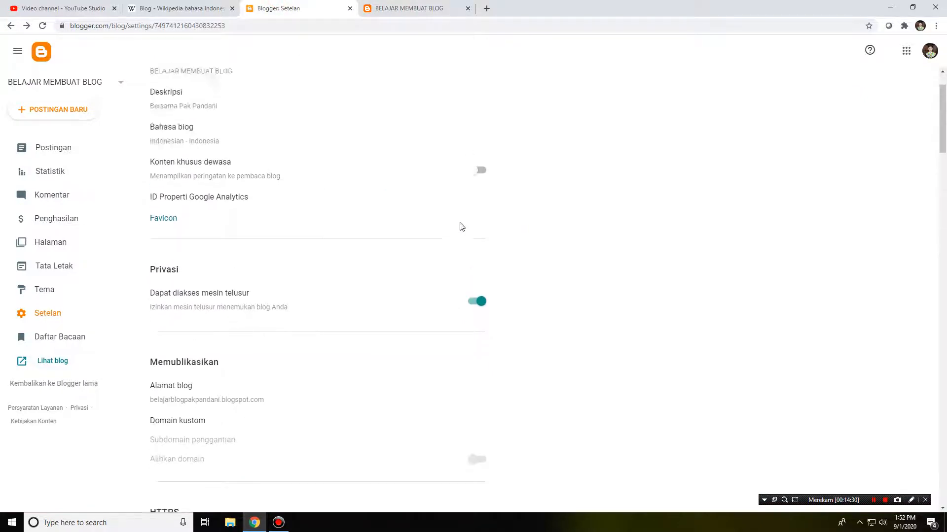
pyautogui.scroll(1, 281, 162)
pyautogui.click(405, 6)
pyautogui.click(327, 6)
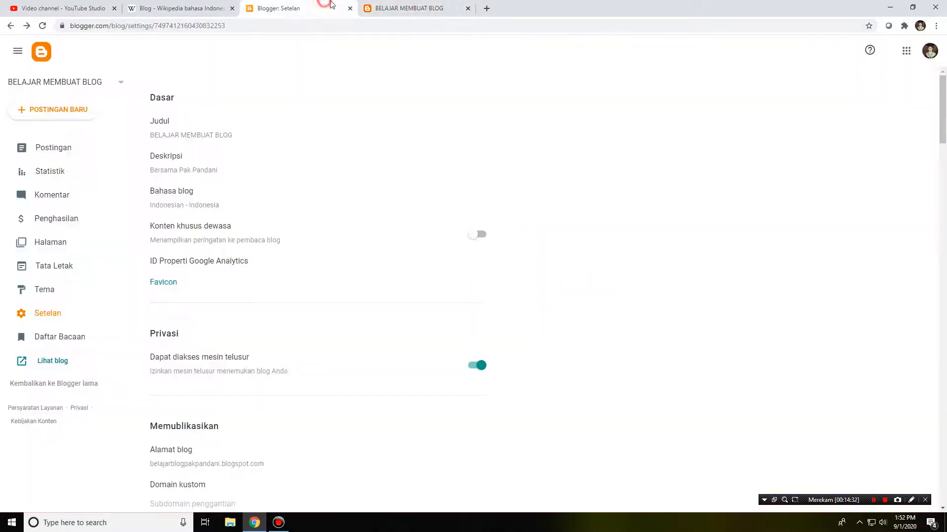
pyautogui.click(417, 9)
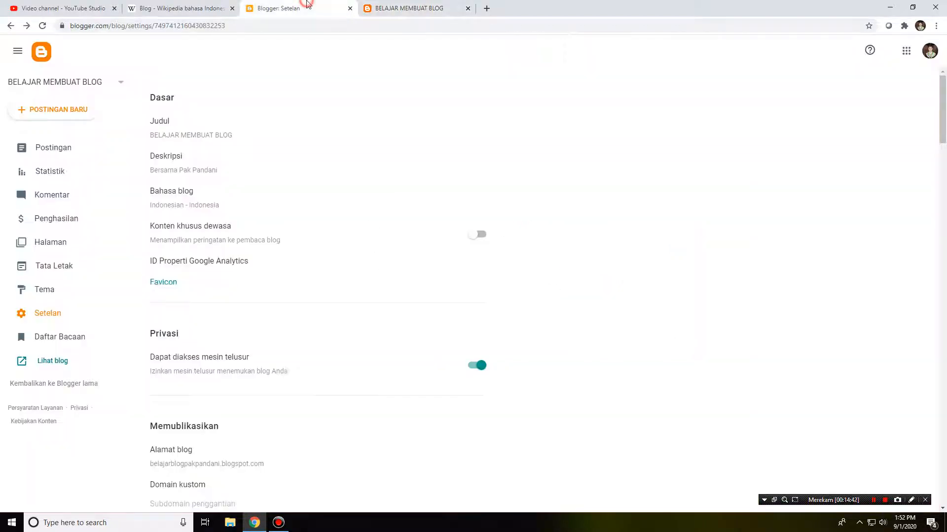
pyautogui.click(306, 6)
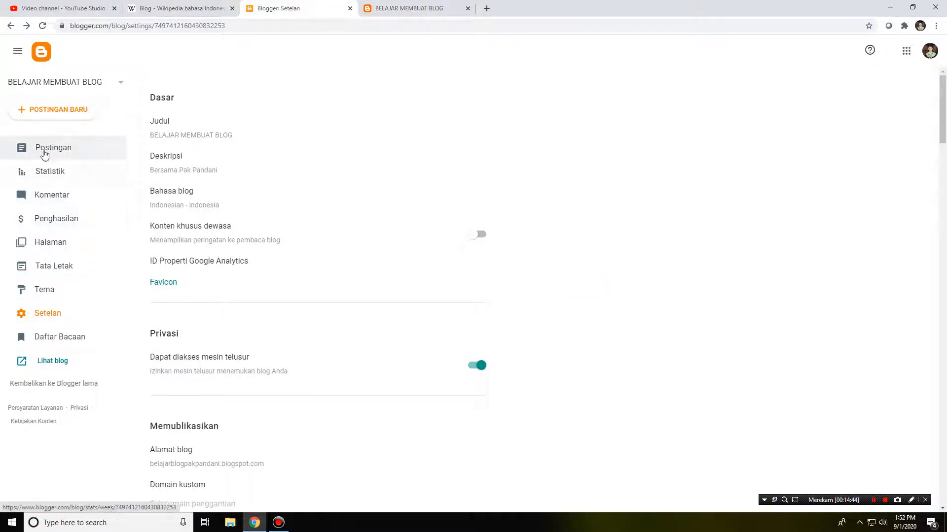
# Start a new post from the blog's Postingan list and set its Judul to "Postingan Pertama Saya"
pyautogui.click(45, 152)
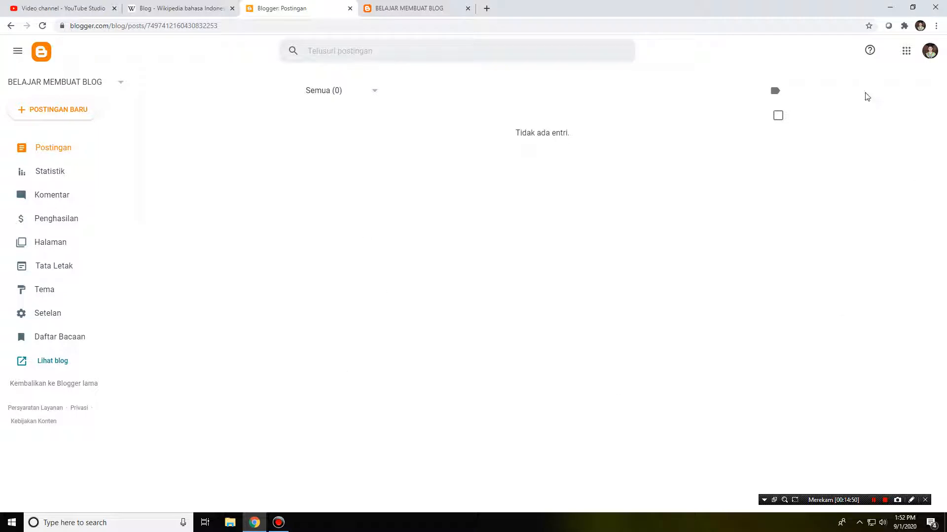
pyautogui.click(374, 90)
pyautogui.click(374, 91)
pyautogui.click(58, 116)
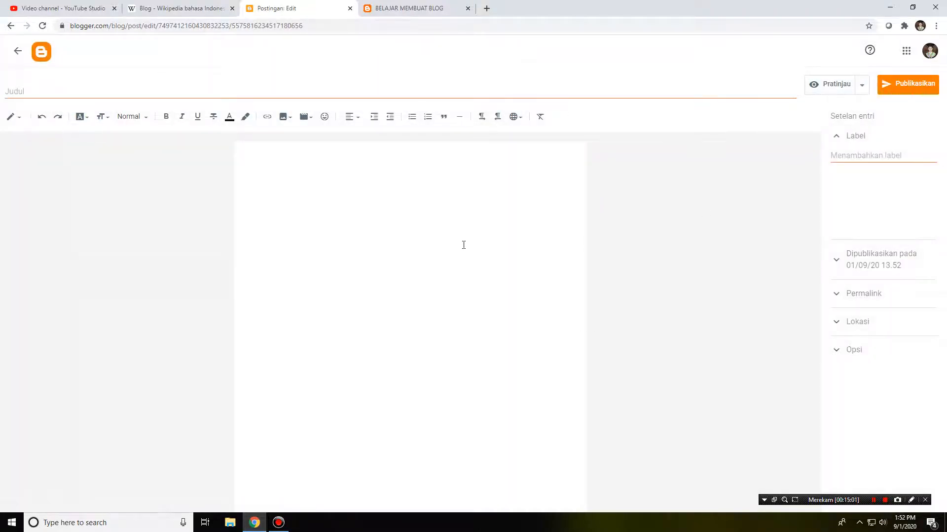
pyautogui.click(457, 238)
pyautogui.click(247, 88)
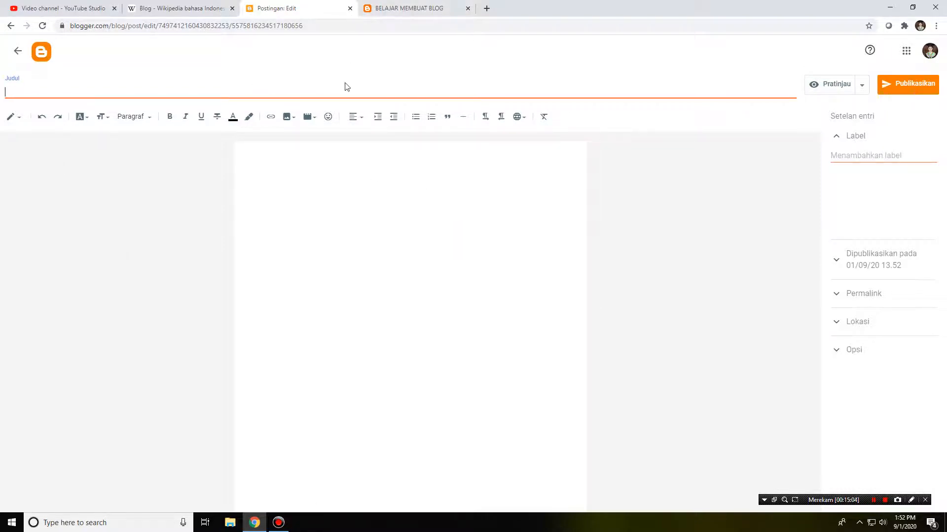
pyautogui.write('Postingan Pertama Saya')
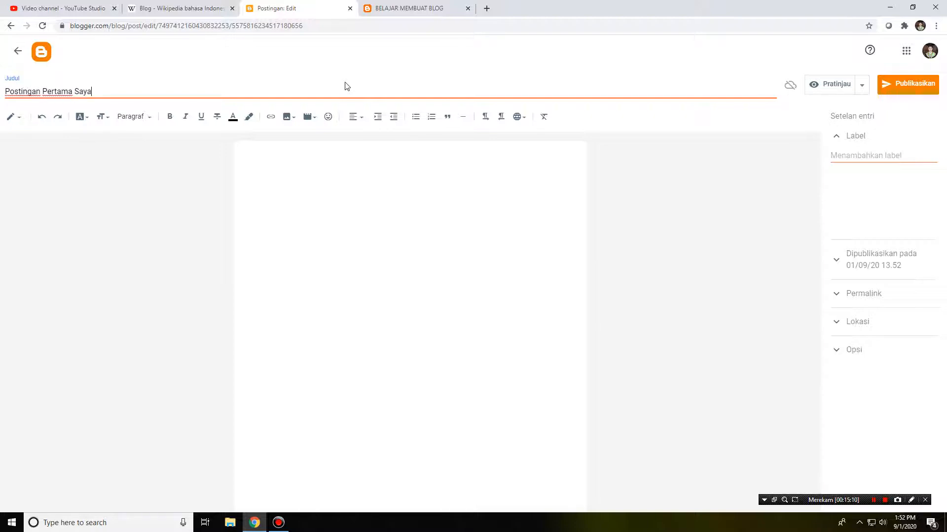
# Compare the public blog page with the post draft, highlighting the "Tidak ada postingan" notice, and return to the draft
pyautogui.click(380, 5)
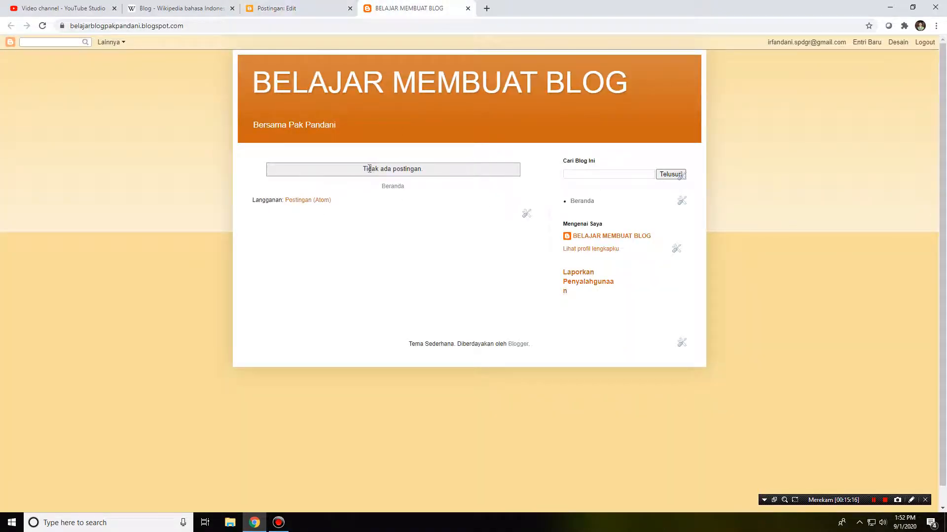
pyautogui.moveTo(363, 168); pyautogui.dragTo(453, 171)
pyautogui.click(268, 6)
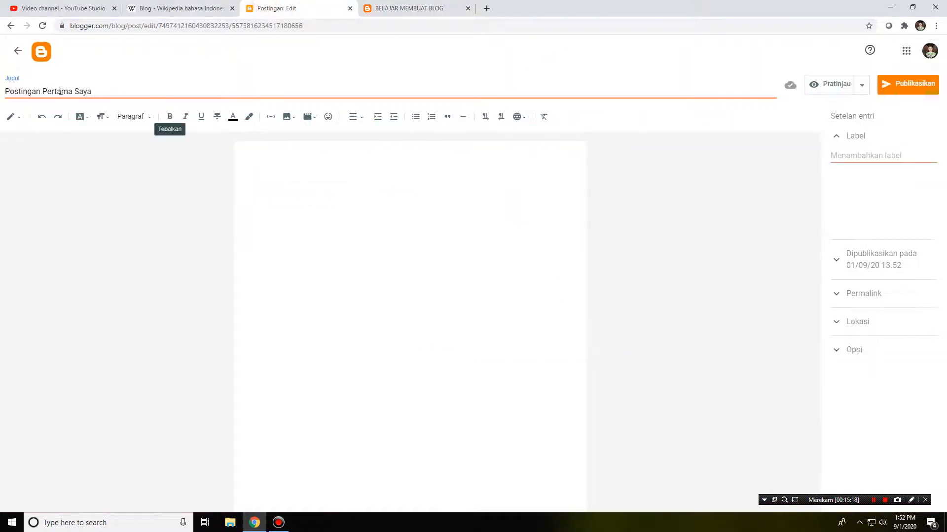
pyautogui.click(362, 219)
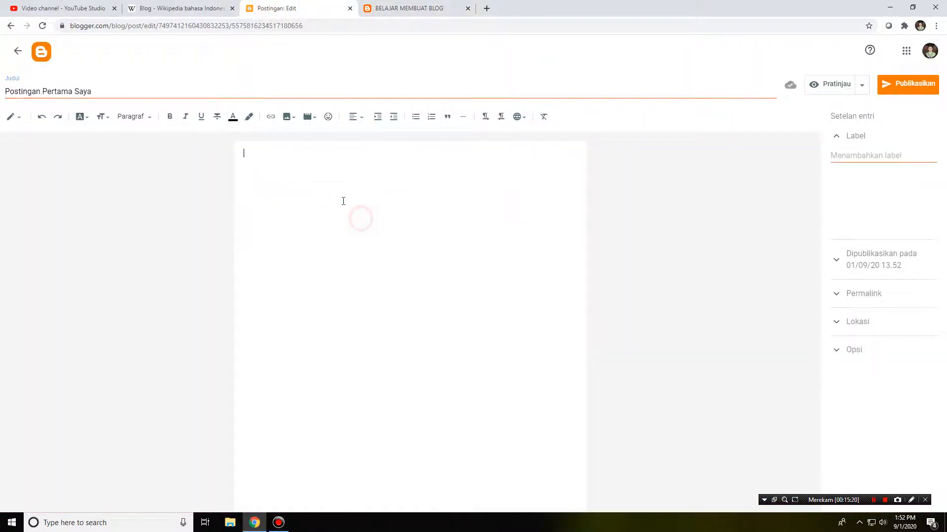
pyautogui.click(416, 7)
pyautogui.click(310, 8)
pyautogui.click(404, 4)
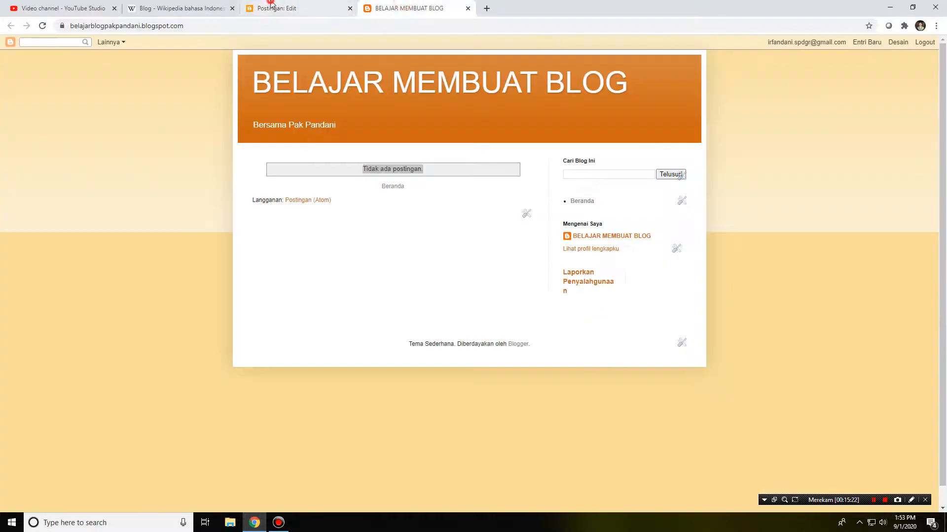
pyautogui.click(272, 6)
pyautogui.click(429, 6)
pyautogui.click(287, 4)
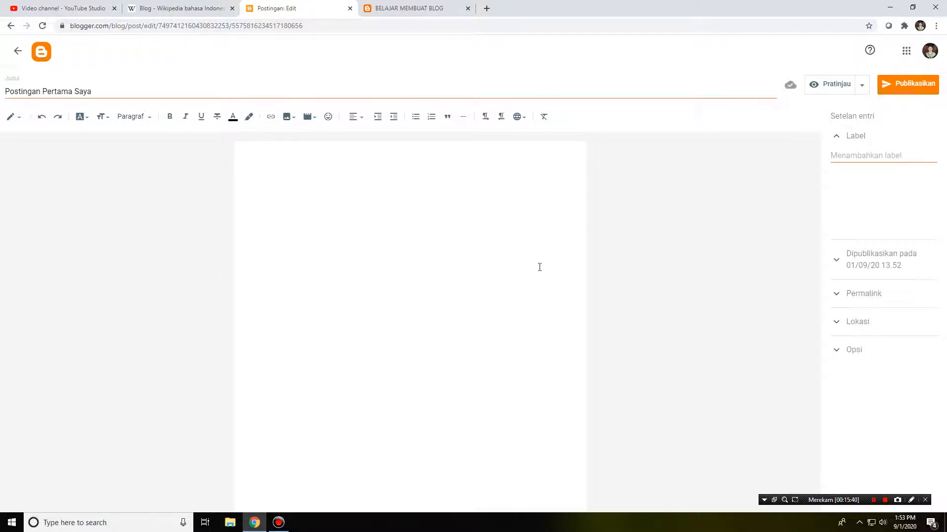
# Write the body "Hallo, Assalamualaikum, ini adalah postingan pertama Saya. Perkenalkan nama Saya adalah:" plus the teacher's name, "atau Biasa Dipanggil" and the name again
pyautogui.write('Hallo. Assalamualaikum. in')
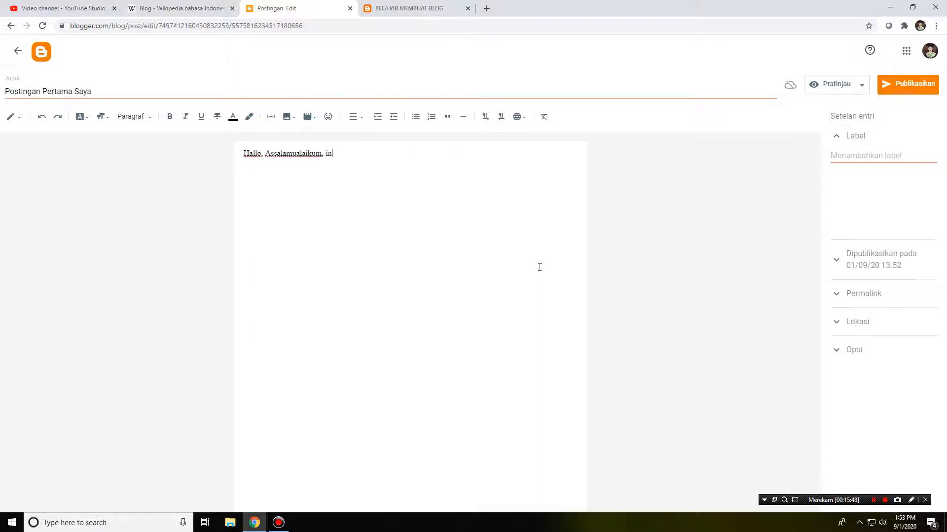
pyautogui.write('i adalah postingan pertama Saya. Perkenalk')
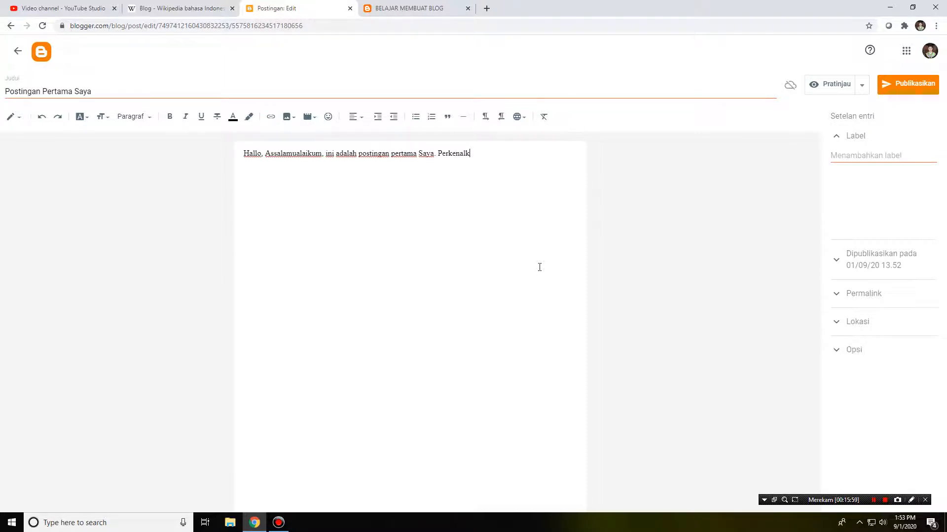
pyautogui.write('an nama Saya adalah :')
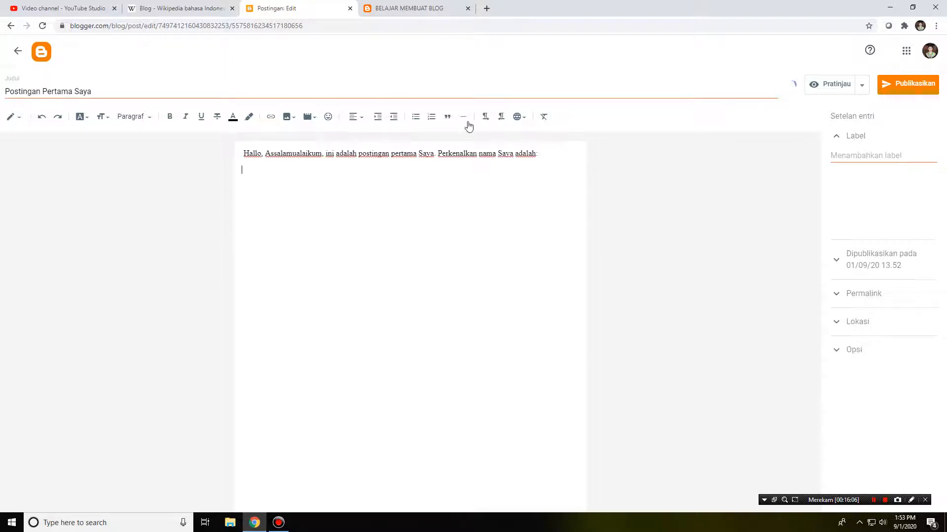
pyautogui.press('Return')
pyautogui.click(544, 154)
pyautogui.write('Pak Pandani')
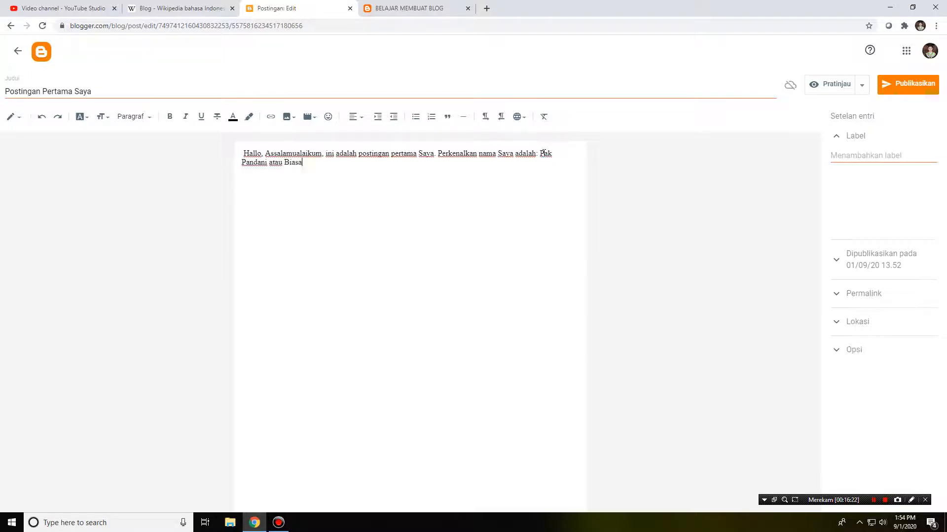
pyautogui.write(' atau Biasa Dipanggil Pak Pandani.')
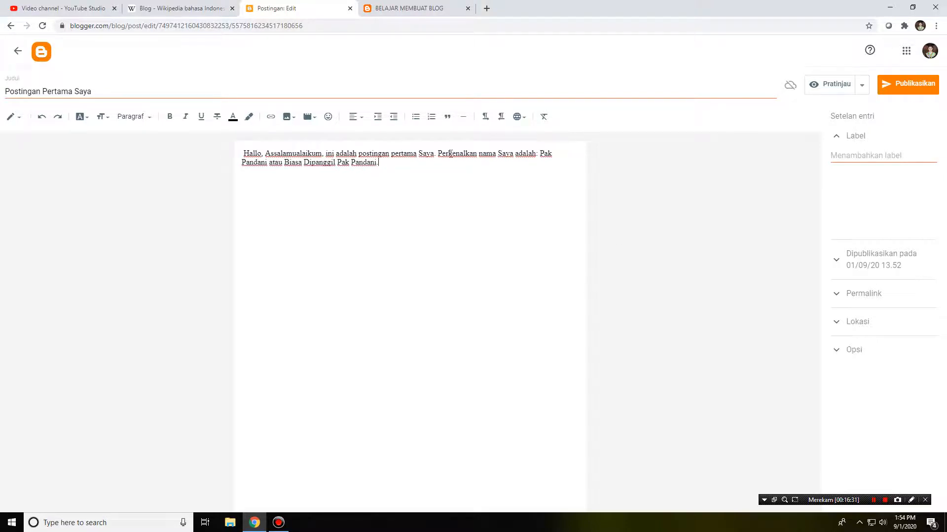
# Remove the leading space before "Hallo" in the post body, highlight the paragraph, and place the cursor on the empty line below
pyautogui.click(245, 153)
pyautogui.press('BackSpace')
pyautogui.click(421, 162)
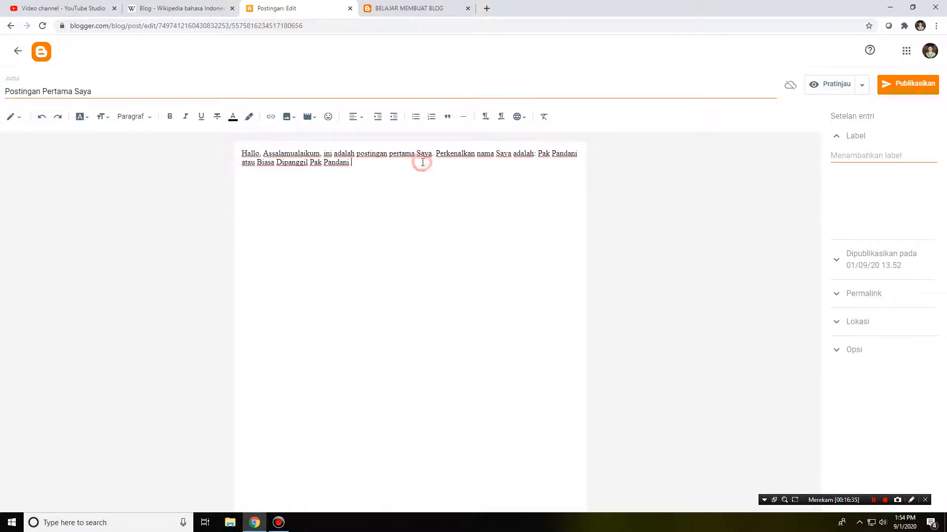
pyautogui.click(408, 196)
pyautogui.moveTo(373, 163); pyautogui.dragTo(242, 154)
pyautogui.click(285, 174)
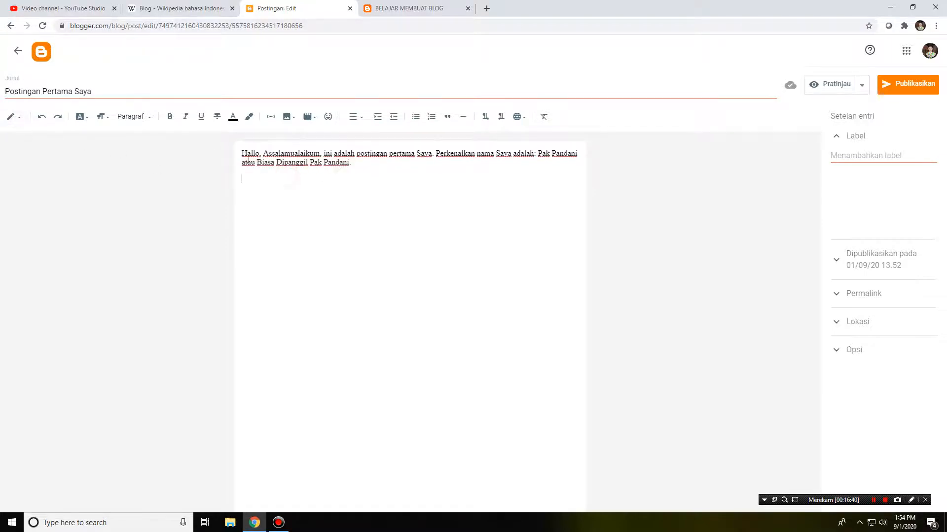
# Examine the post's code in Tampilan HTML and return to Tampilan menulis
pyautogui.click(18, 117)
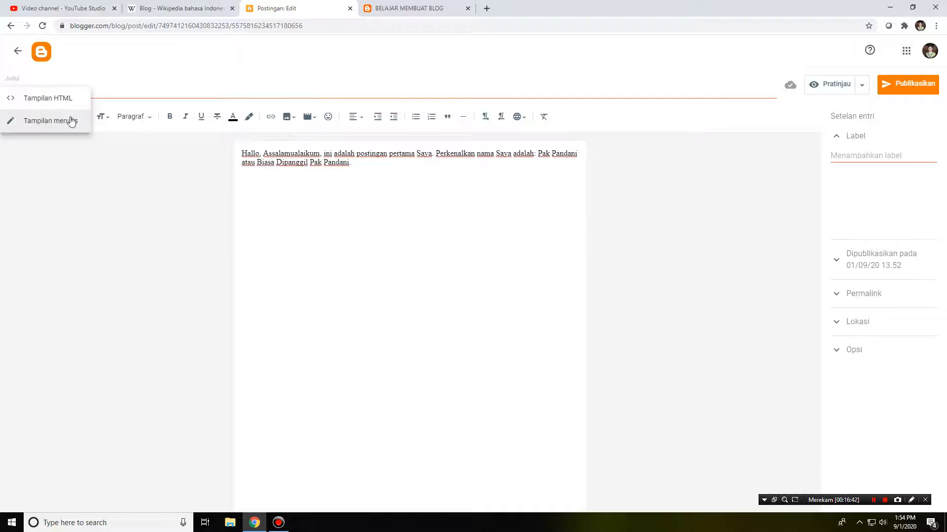
pyautogui.click(378, 233)
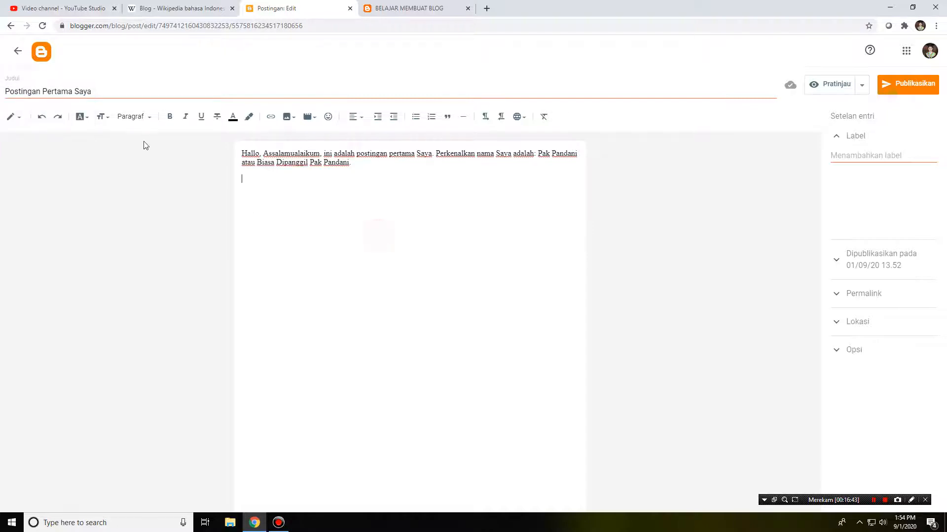
pyautogui.click(19, 120)
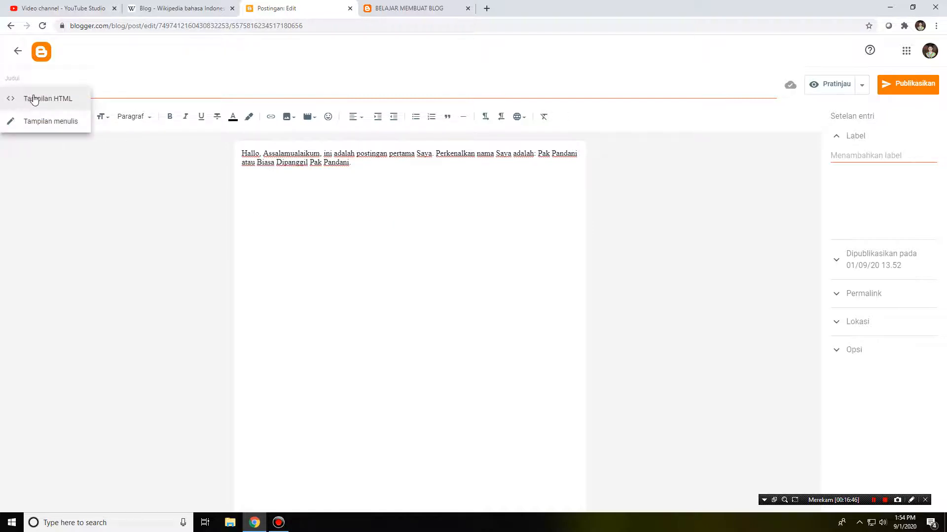
pyautogui.click(23, 122)
pyautogui.click(11, 120)
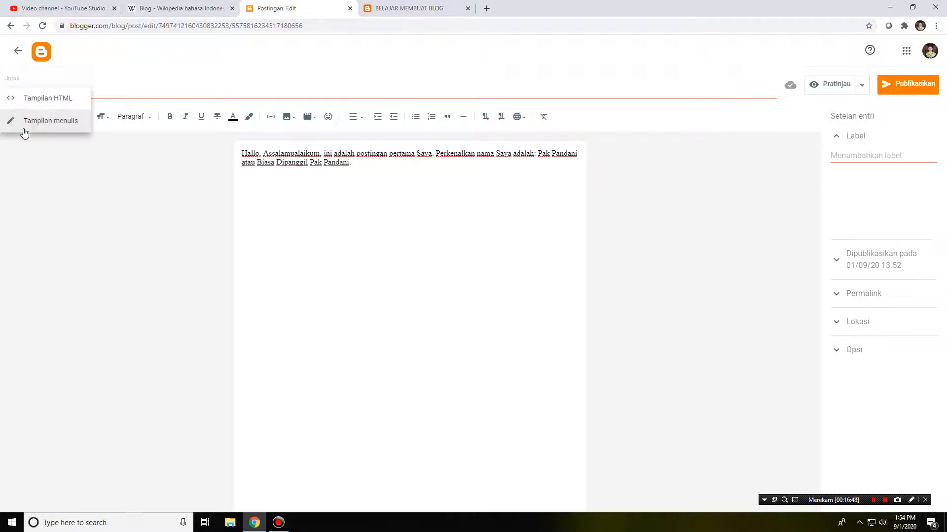
pyautogui.click(29, 100)
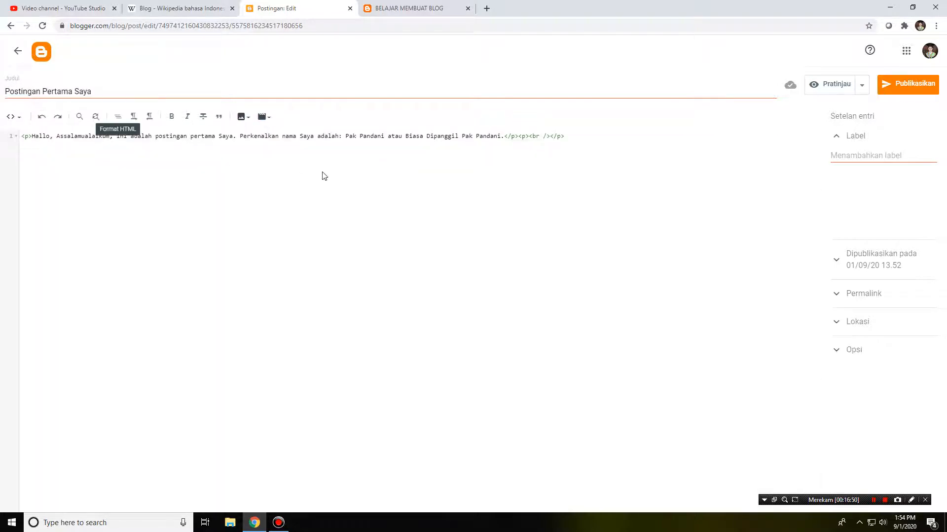
pyautogui.click(19, 117)
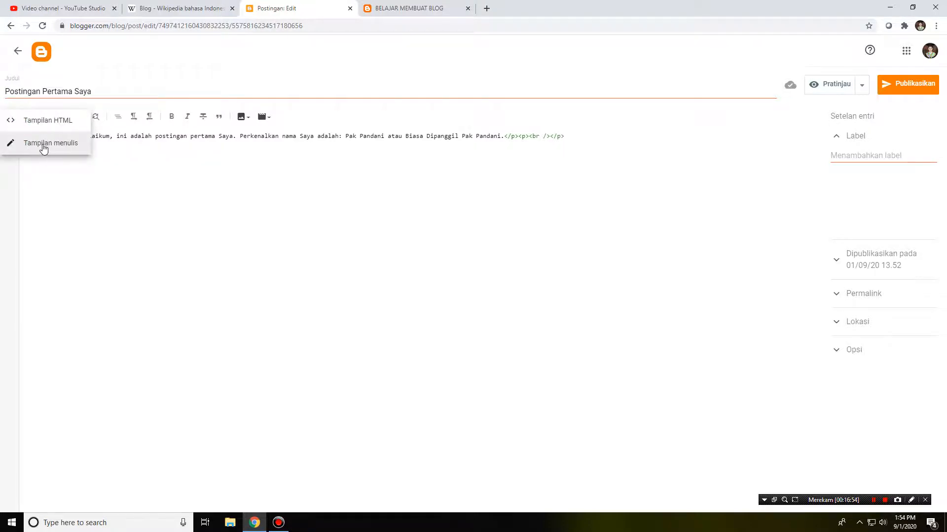
pyautogui.click(43, 146)
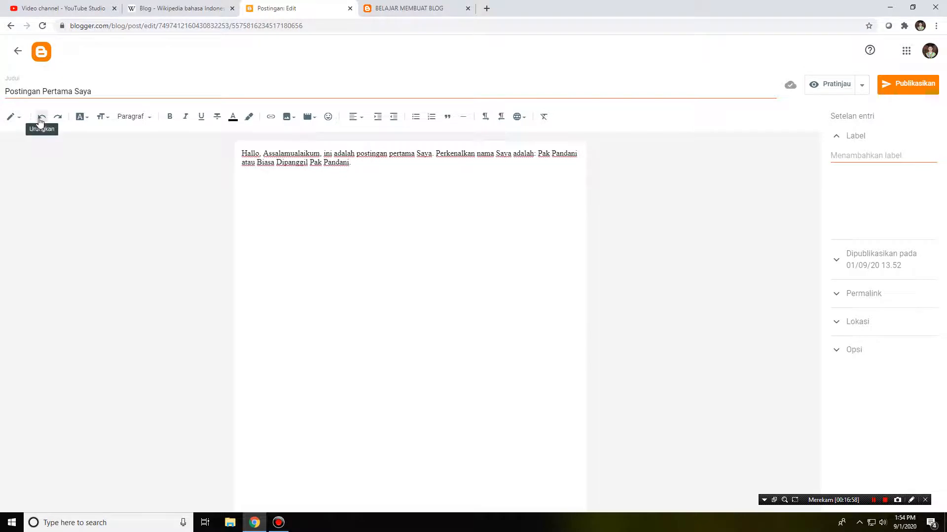
# Set the font of the entire post body to Georgia
pyautogui.click(80, 117)
pyautogui.click(474, 188)
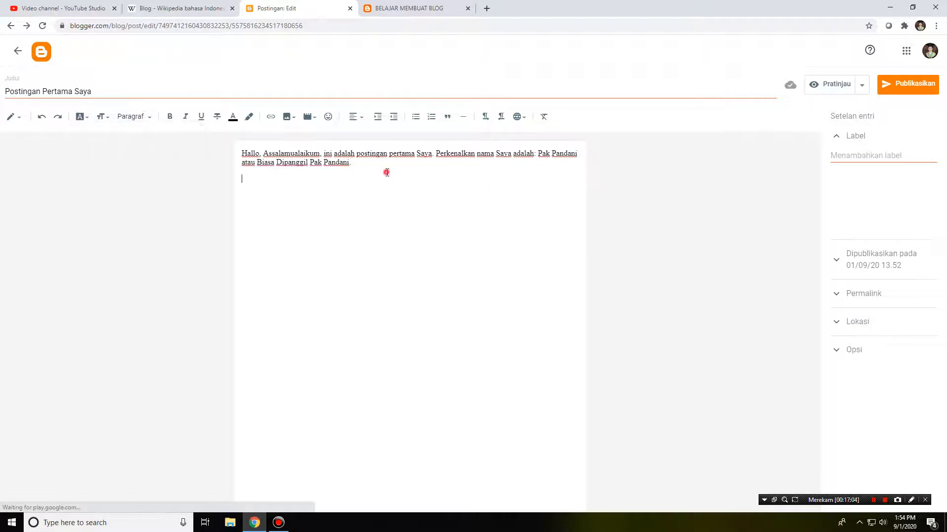
pyautogui.hotkey('ctrl', 'a')
pyautogui.click(80, 117)
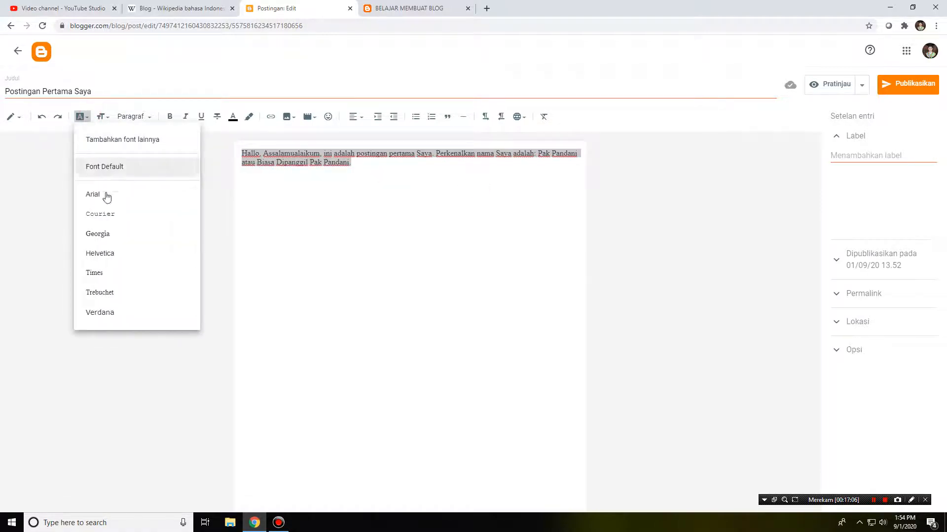
pyautogui.click(117, 235)
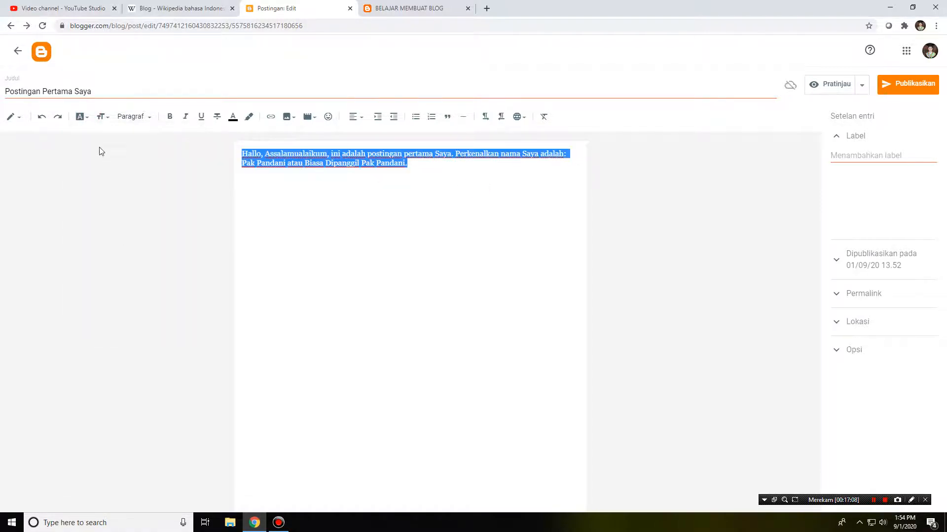
# Browse the additional fonts and add Anton and Yanone Kaffeesatz to the editor's font list
pyautogui.click(82, 120)
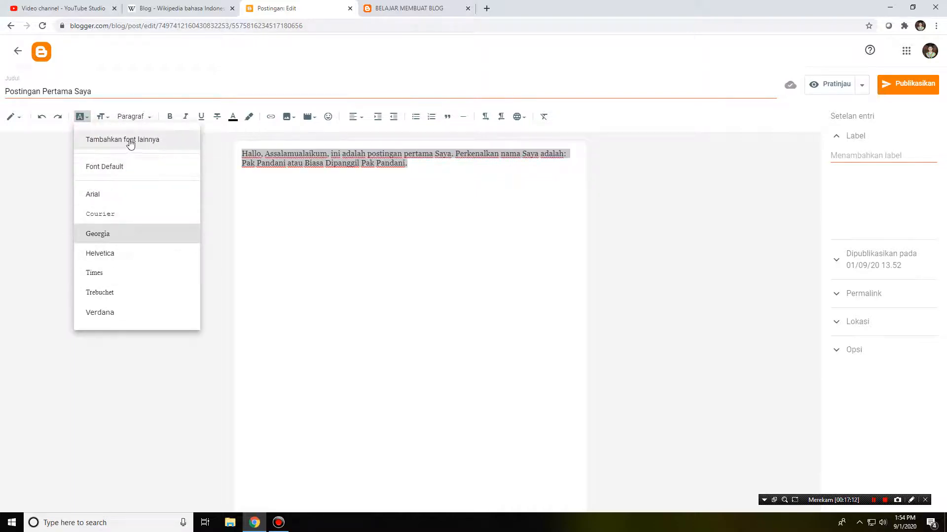
pyautogui.click(130, 144)
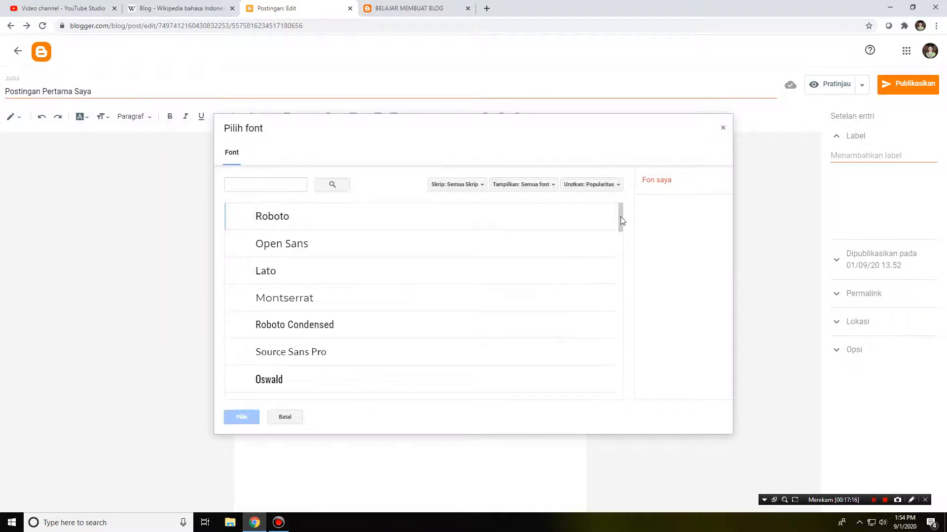
pyautogui.moveTo(622, 221); pyautogui.dragTo(372, 338)
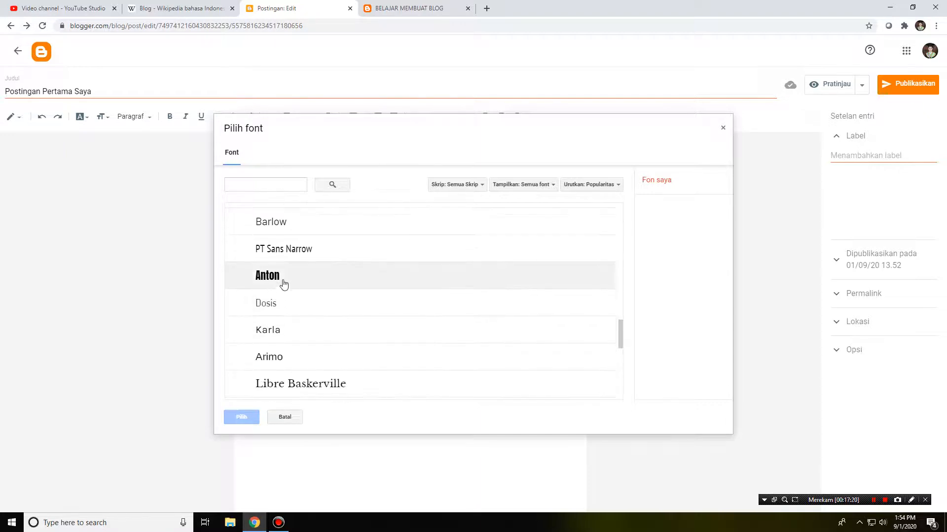
pyautogui.scroll(-1, 345, 306)
pyautogui.scroll(2, 365, 333)
pyautogui.click(318, 330)
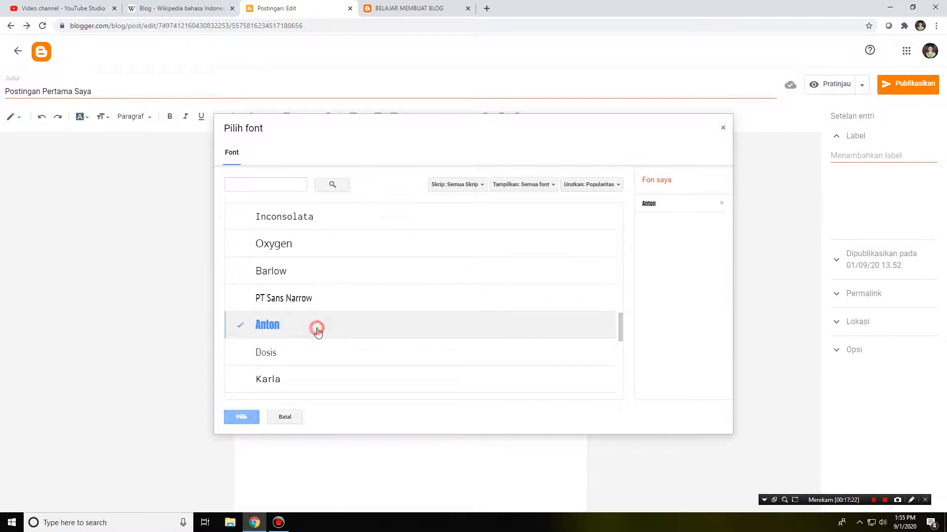
pyautogui.scroll(-10, 493, 301)
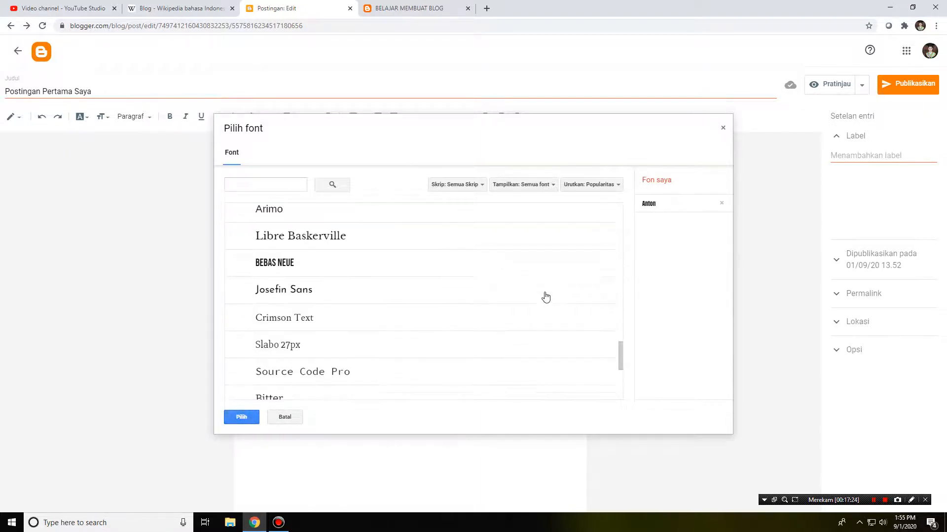
pyautogui.scroll(10, 575, 306)
pyautogui.scroll(2, 542, 303)
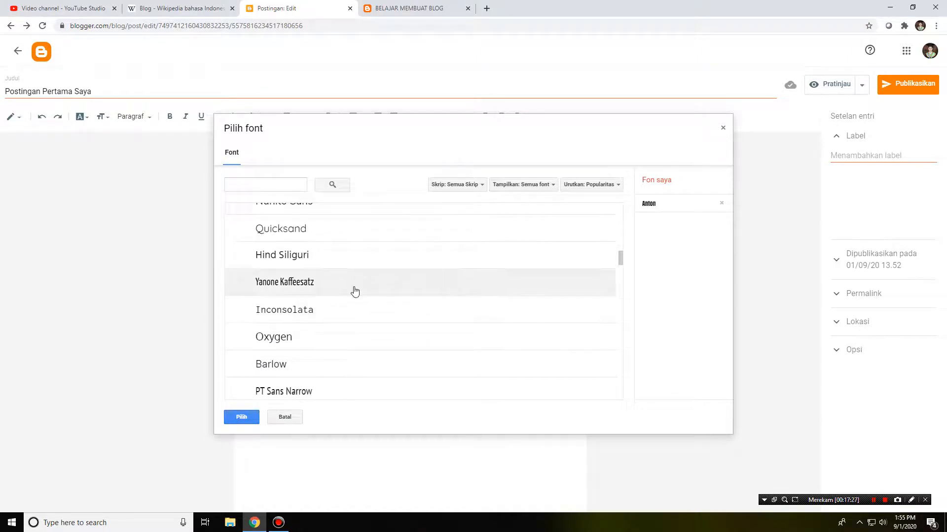
pyautogui.click(353, 288)
pyautogui.click(242, 417)
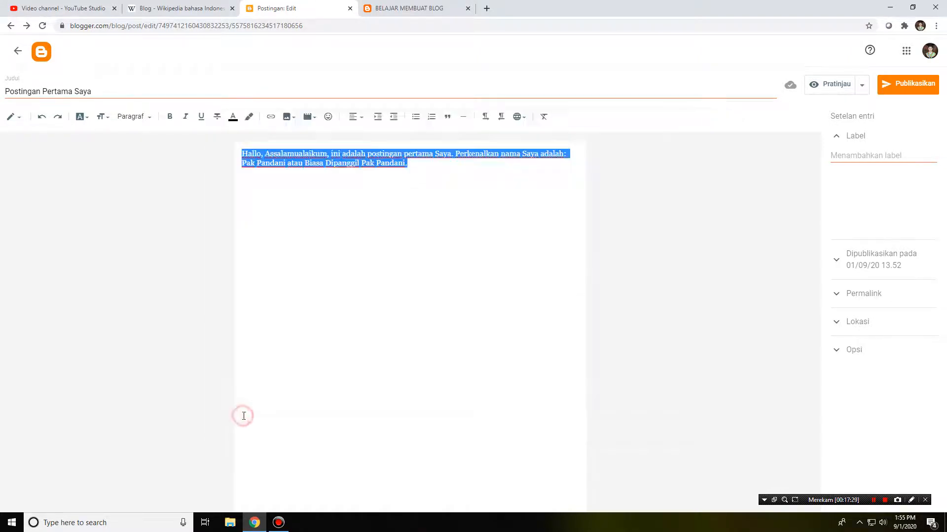
# Set the text size of the entire post body to Terkecil
pyautogui.moveTo(433, 173); pyautogui.dragTo(236, 154)
pyautogui.click(102, 118)
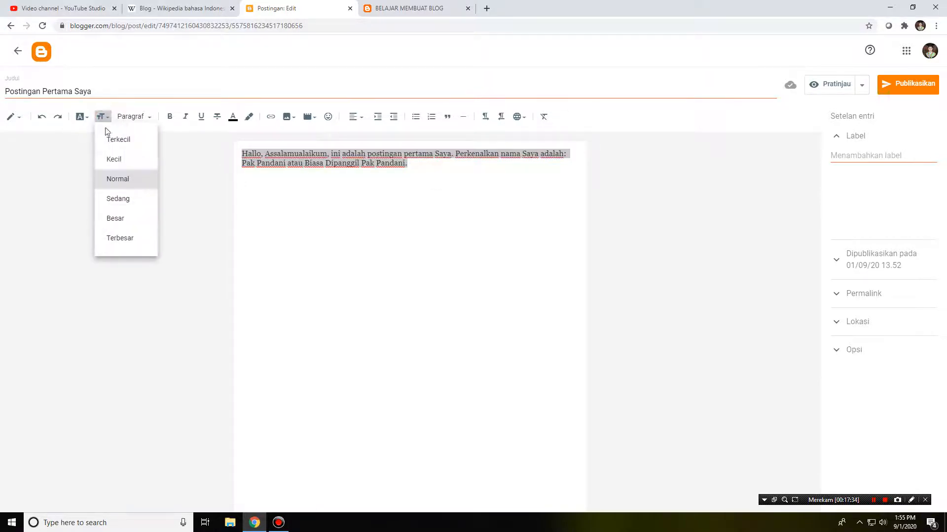
pyautogui.click(118, 142)
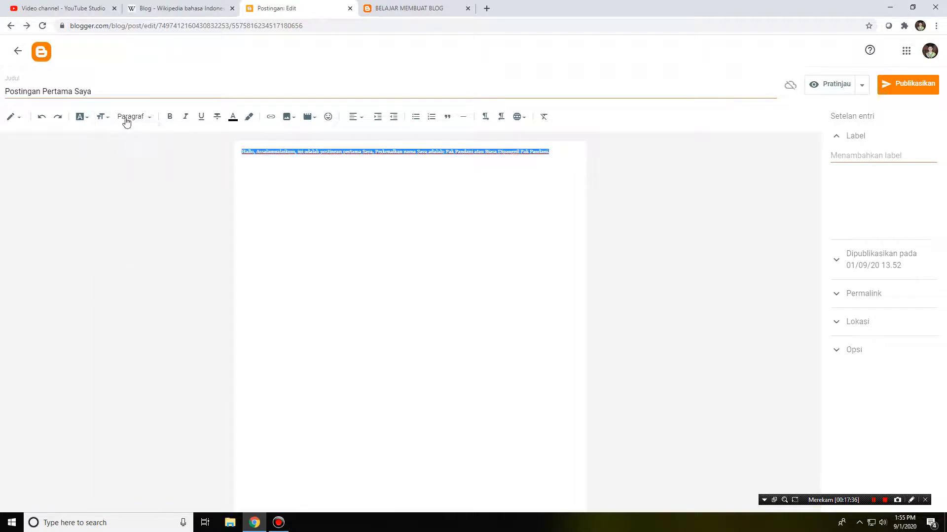
# Set the text size of the entire post body to Normal
pyautogui.click(104, 117)
pyautogui.click(130, 180)
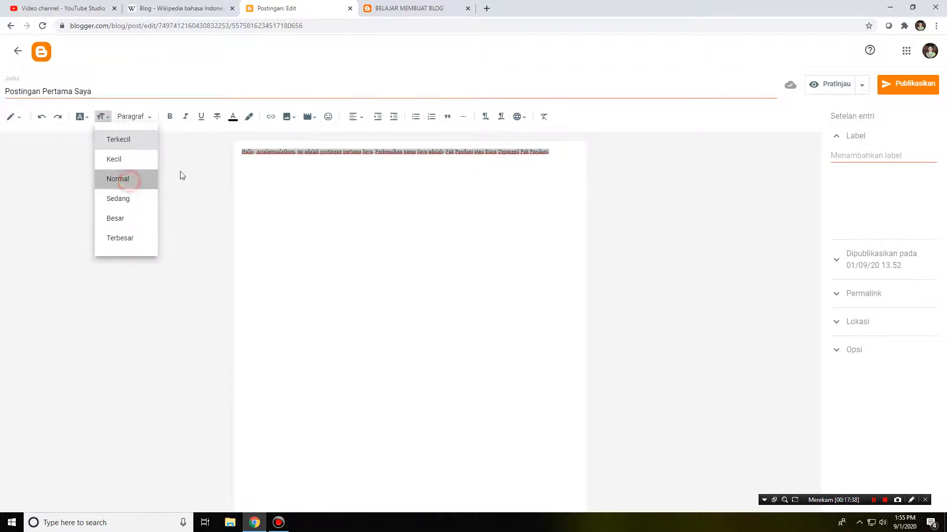
pyautogui.click(375, 189)
pyautogui.click(415, 168)
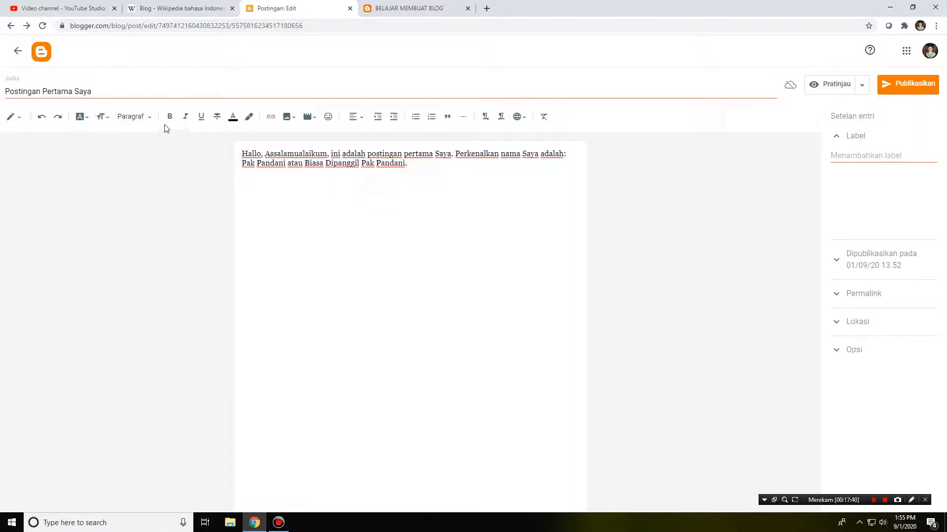
# Try the Judul Utama, Judul Kecil, Subjudul, Judul and Normal styles on the entire post body, and return it to Paragraf
pyautogui.moveTo(483, 165); pyautogui.dragTo(179, 169)
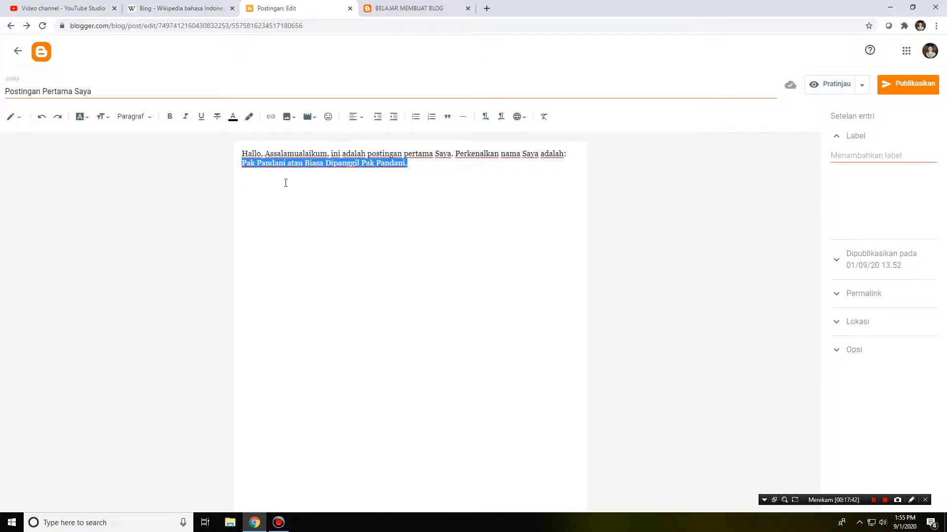
pyautogui.hotkey('ctrl', 'a')
pyautogui.click(142, 117)
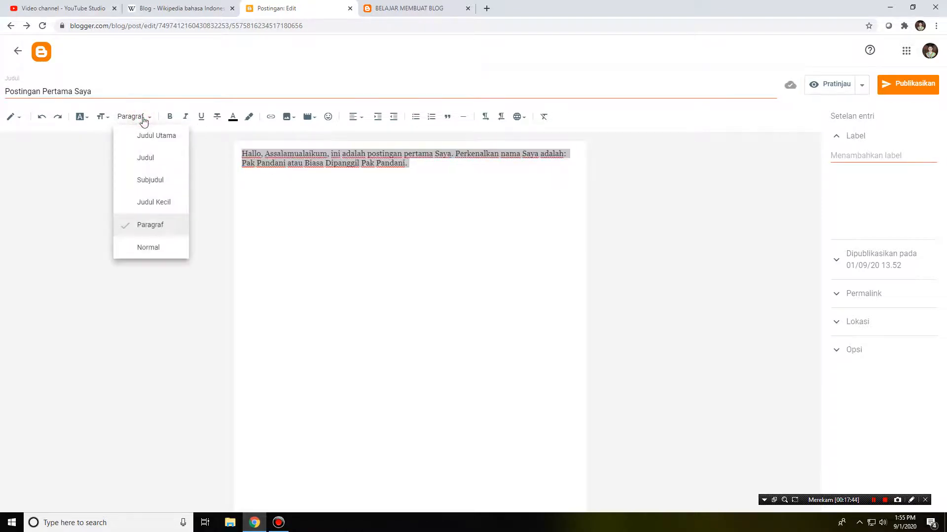
pyautogui.click(153, 136)
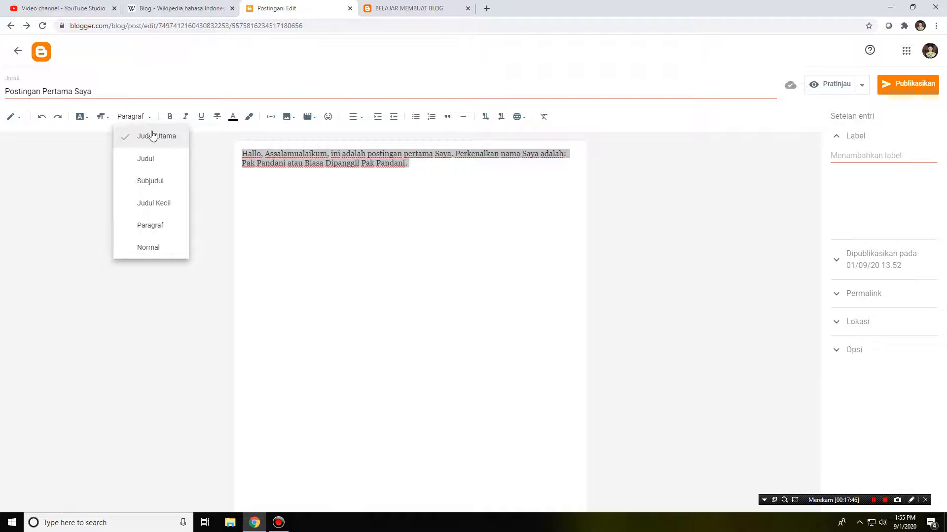
pyautogui.click(147, 224)
pyautogui.click(151, 203)
pyautogui.click(155, 181)
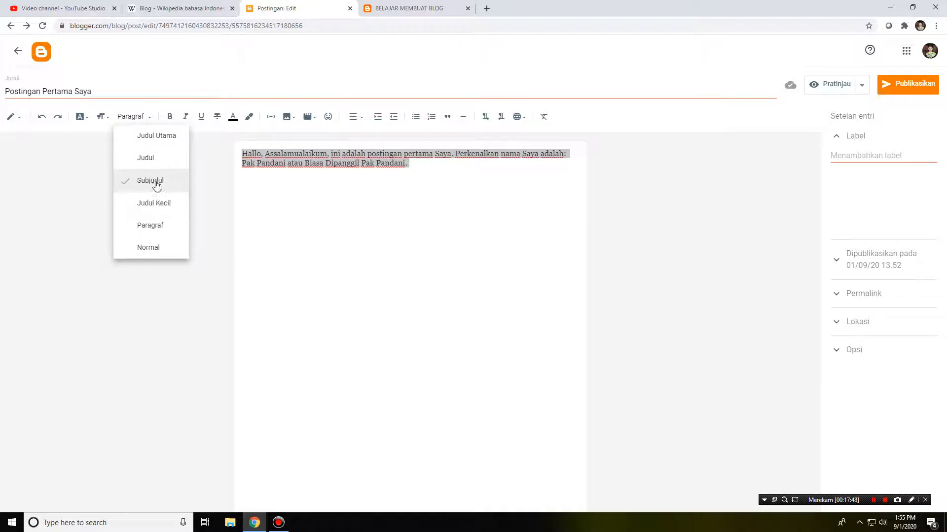
pyautogui.click(151, 159)
pyautogui.click(150, 248)
pyautogui.click(150, 224)
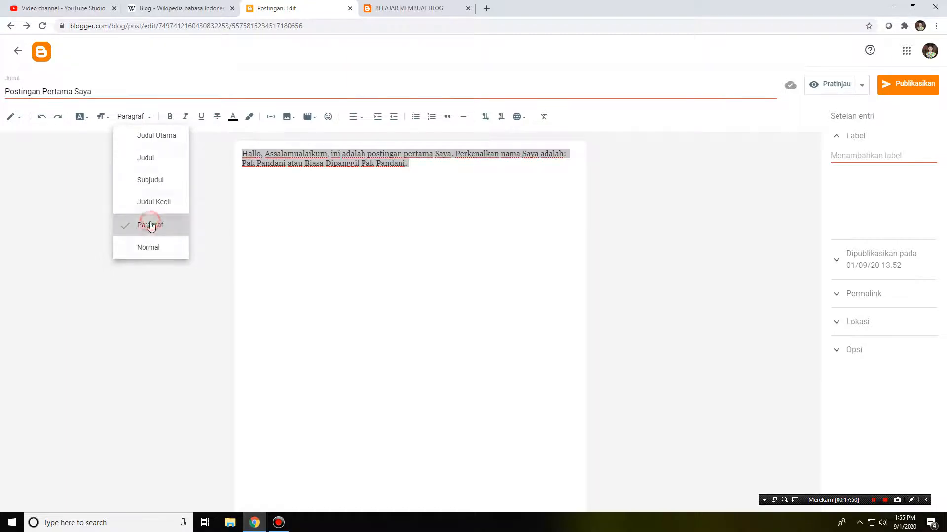
pyautogui.click(497, 226)
pyautogui.click(433, 167)
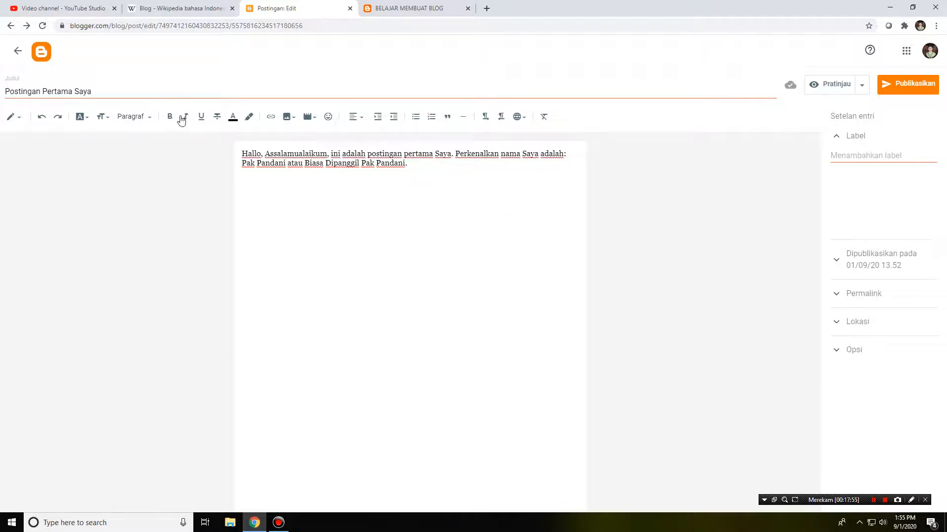
# Try bold, italic and underline on the entire post body and remove all three formats again
pyautogui.tripleClick(422, 169)
pyautogui.click(168, 119)
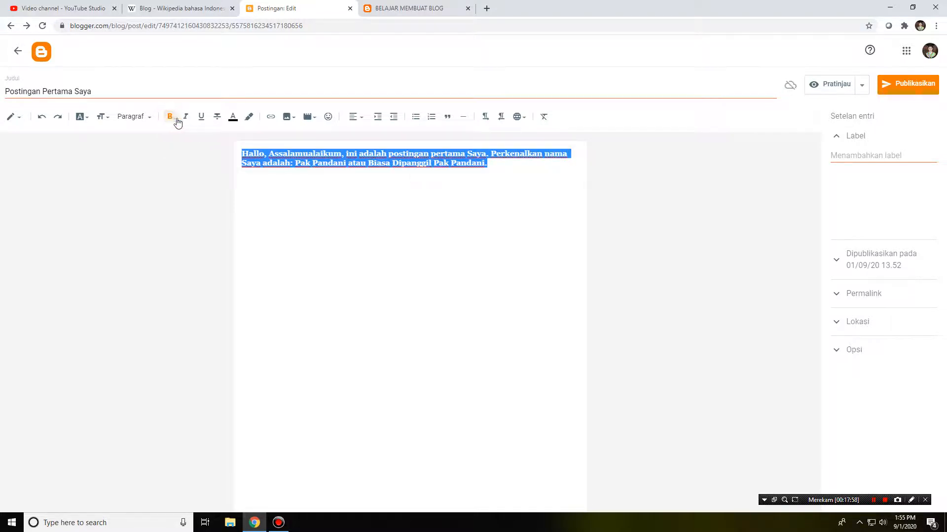
pyautogui.click(186, 117)
pyautogui.click(200, 119)
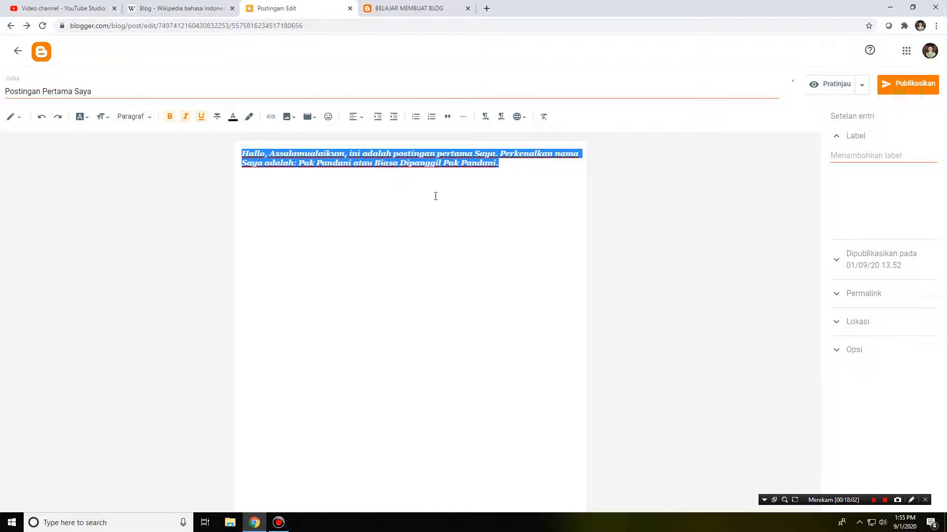
pyautogui.click(201, 118)
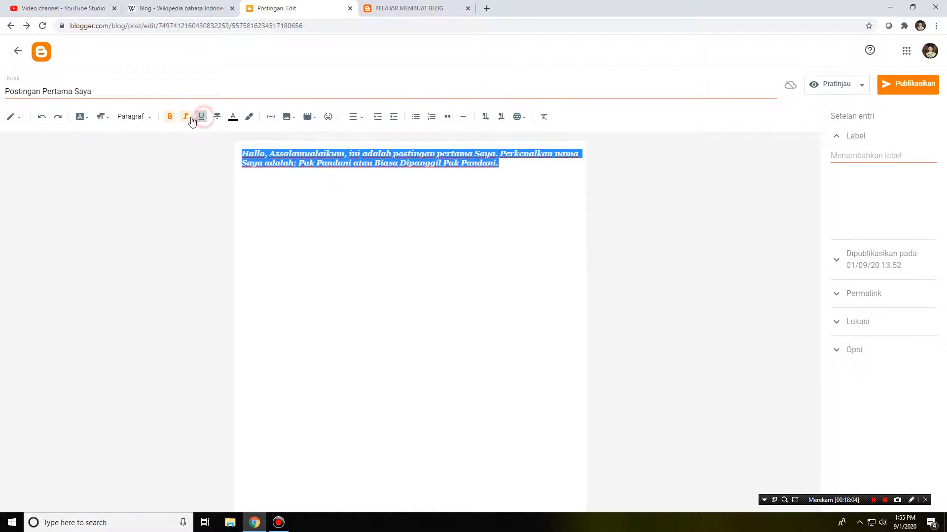
pyautogui.click(185, 117)
pyautogui.click(169, 116)
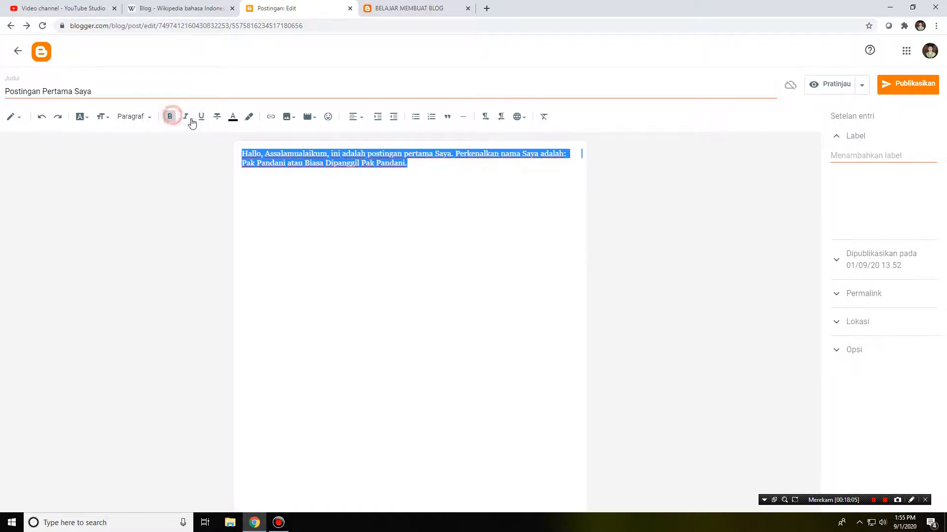
# Try strikethrough on the entire post body and remove it again
pyautogui.click(217, 119)
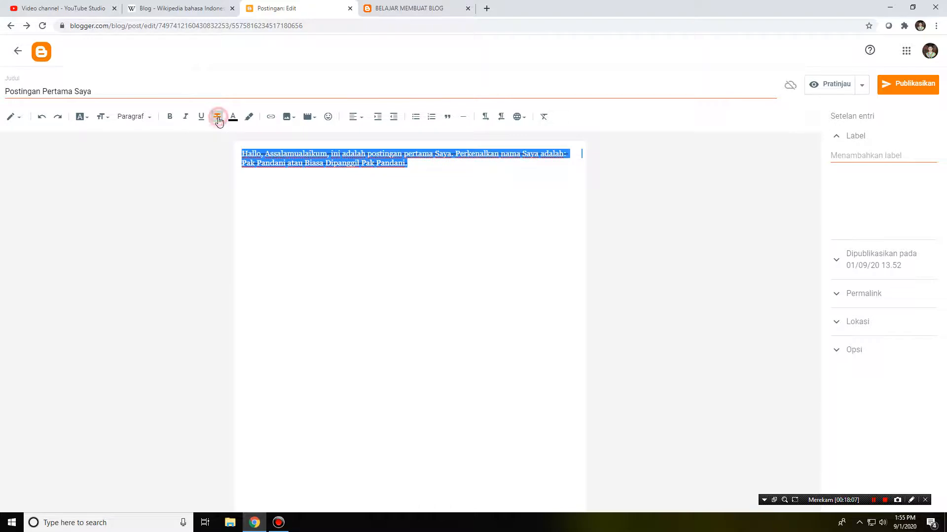
pyautogui.click(412, 239)
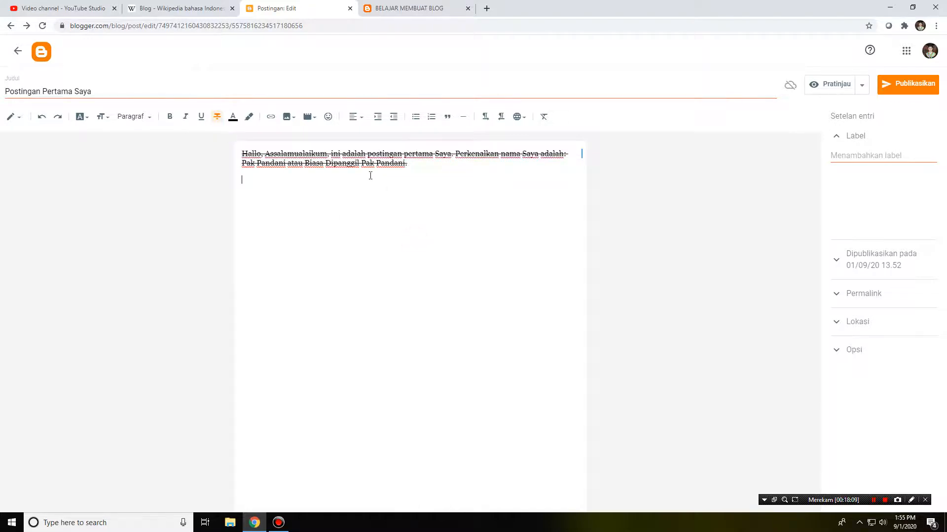
pyautogui.tripleClick(414, 165)
pyautogui.click(217, 117)
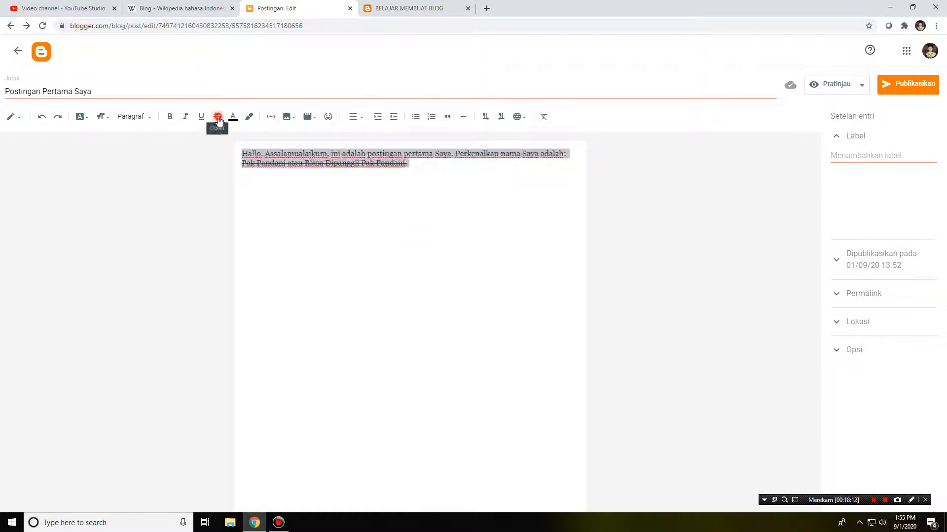
pyautogui.click(350, 186)
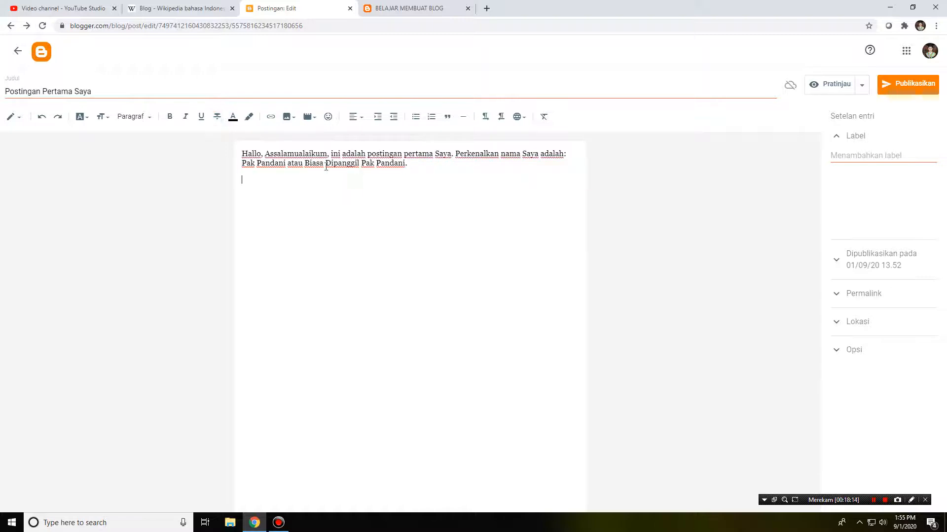
# Try red as the text colour of the entire post body and set it back to black
pyautogui.click(418, 184)
pyautogui.hotkey('ctrl', 'a')
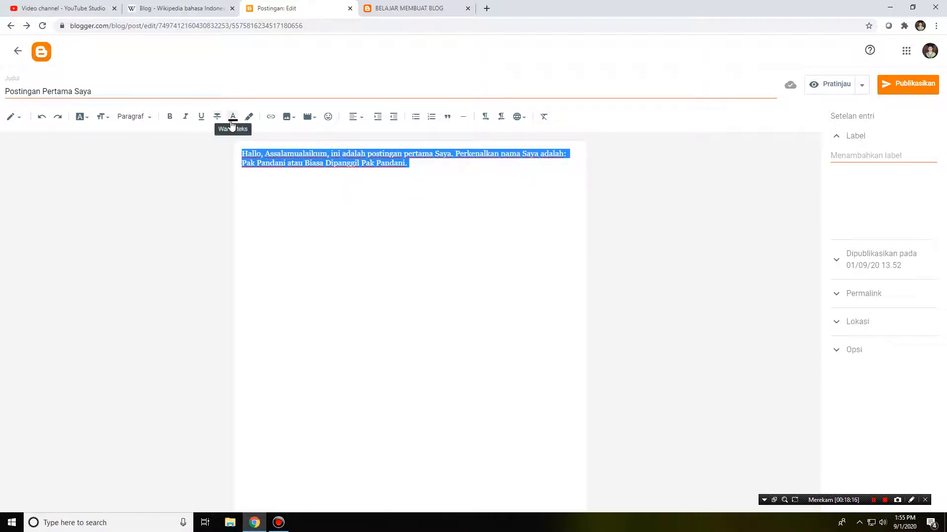
pyautogui.click(232, 118)
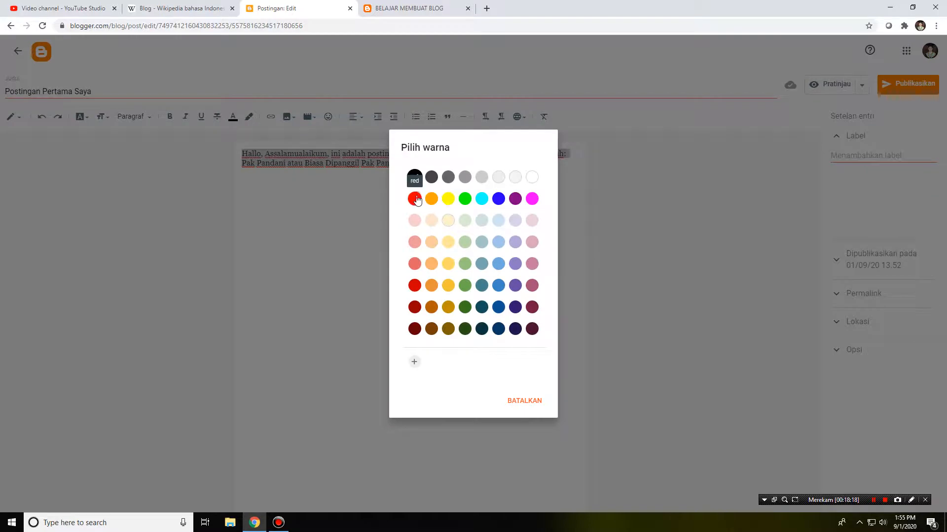
pyautogui.click(416, 199)
pyautogui.click(423, 266)
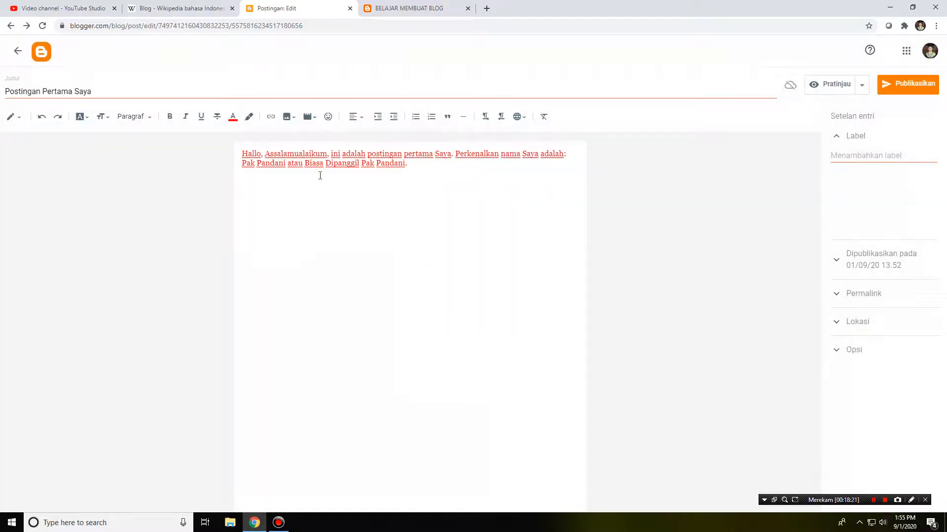
pyautogui.hotkey('ctrl', 'a')
pyautogui.click(231, 118)
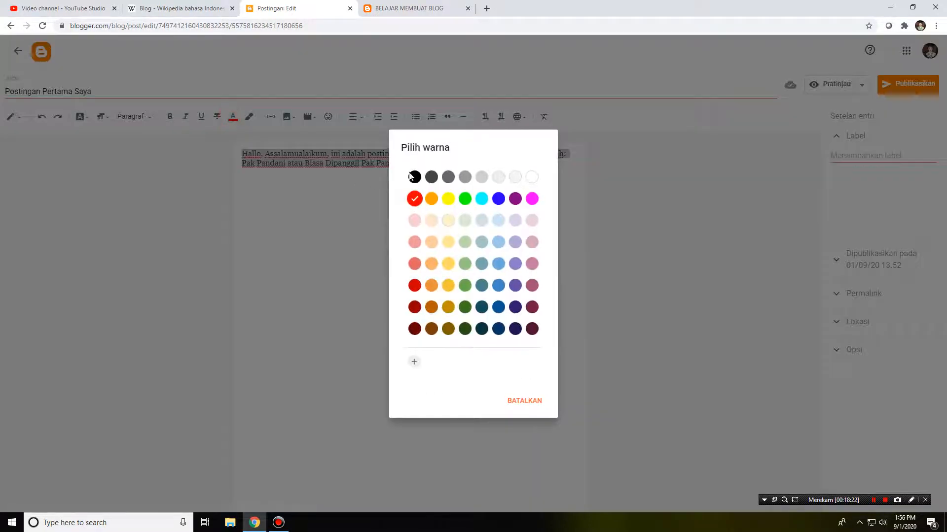
pyautogui.click(414, 175)
pyautogui.click(456, 318)
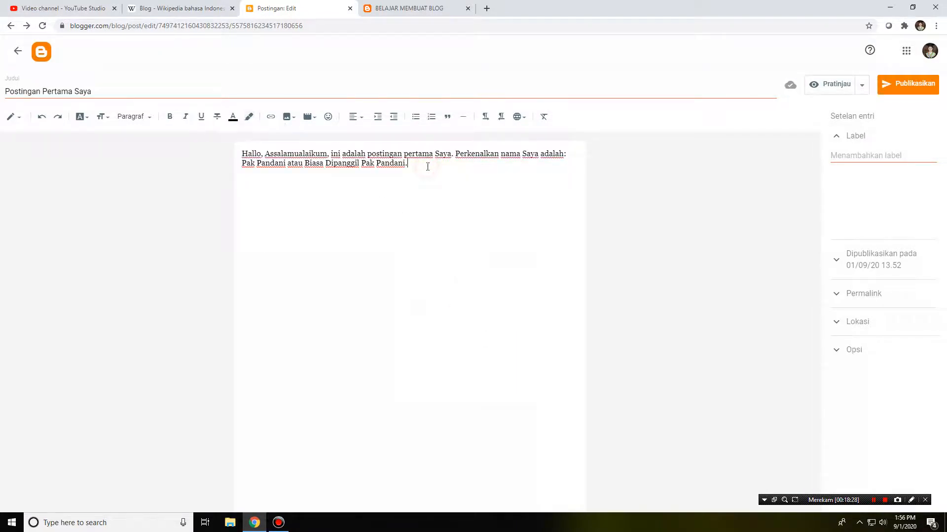
# Try a green text background colour on the entire post body and undo it
pyautogui.tripleClick(427, 166)
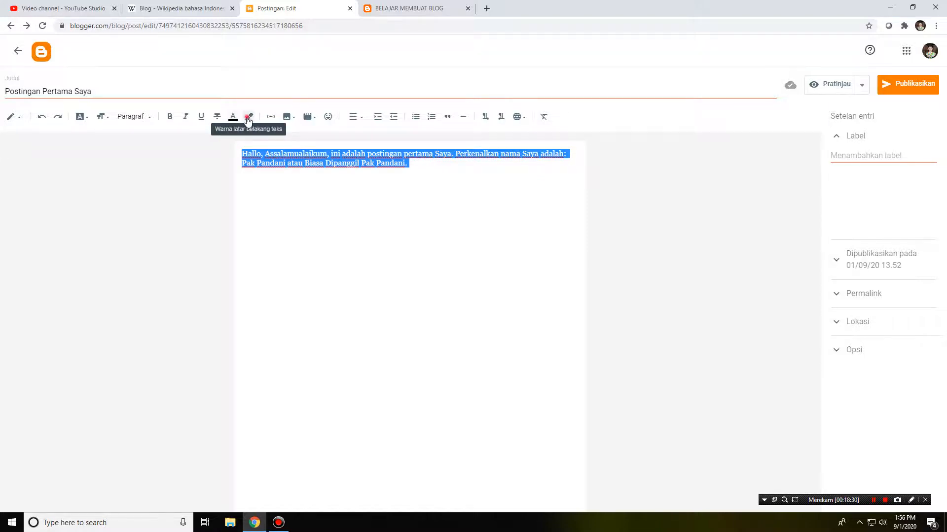
pyautogui.click(249, 117)
pyautogui.click(464, 203)
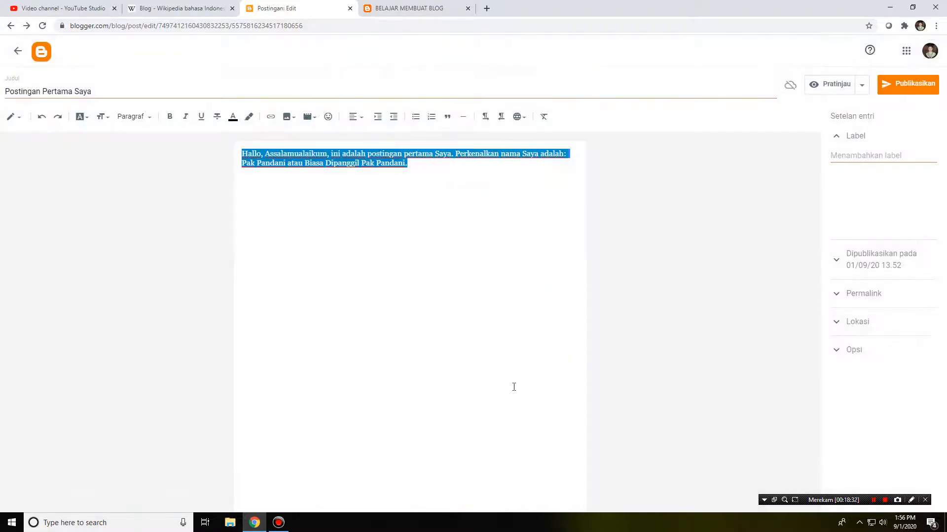
pyautogui.click(512, 383)
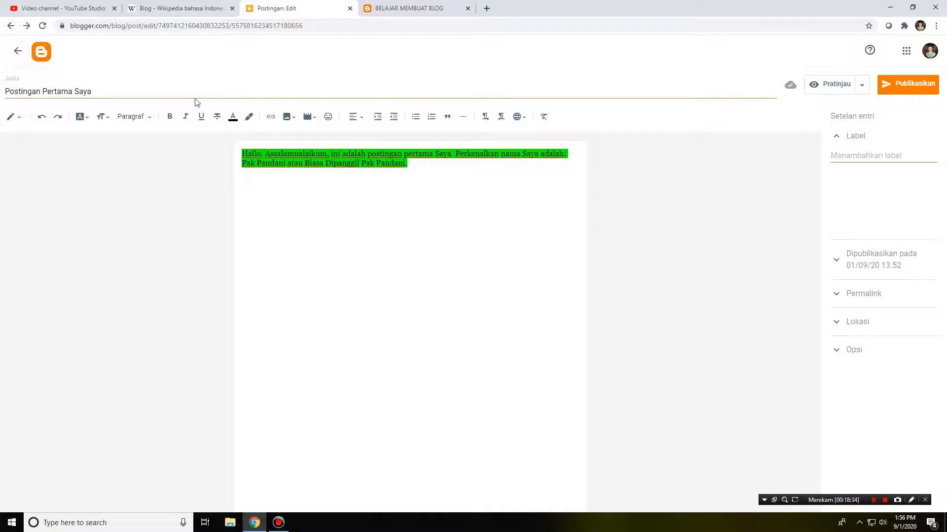
pyautogui.click(41, 118)
pyautogui.click(383, 176)
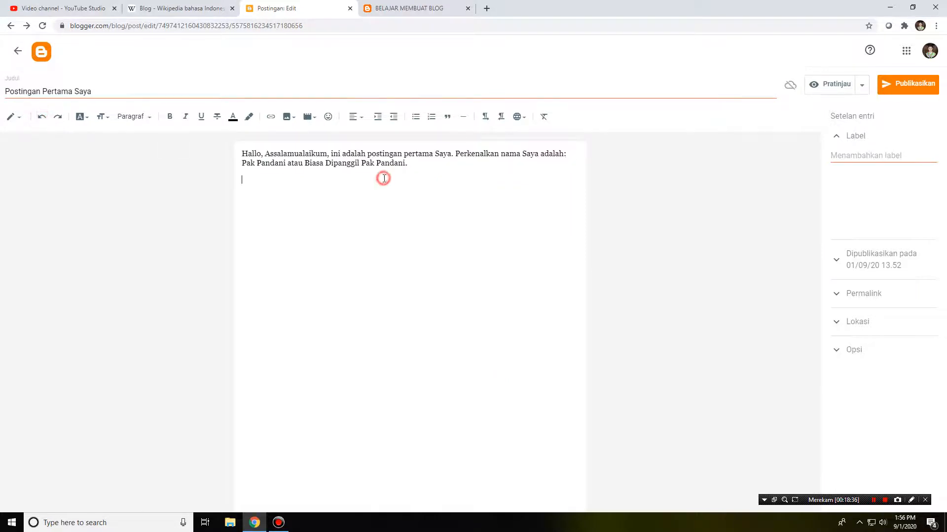
# Add the sentence "Info lengkap silahkan kunjungi web saya di:" after the post text and enter the author's website address on a new line
pyautogui.tripleClick(402, 167)
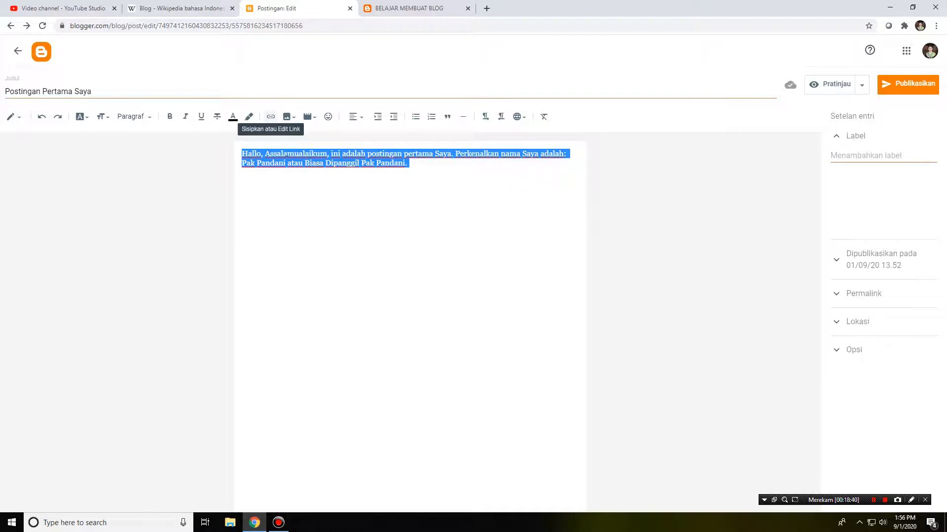
pyautogui.click(479, 179)
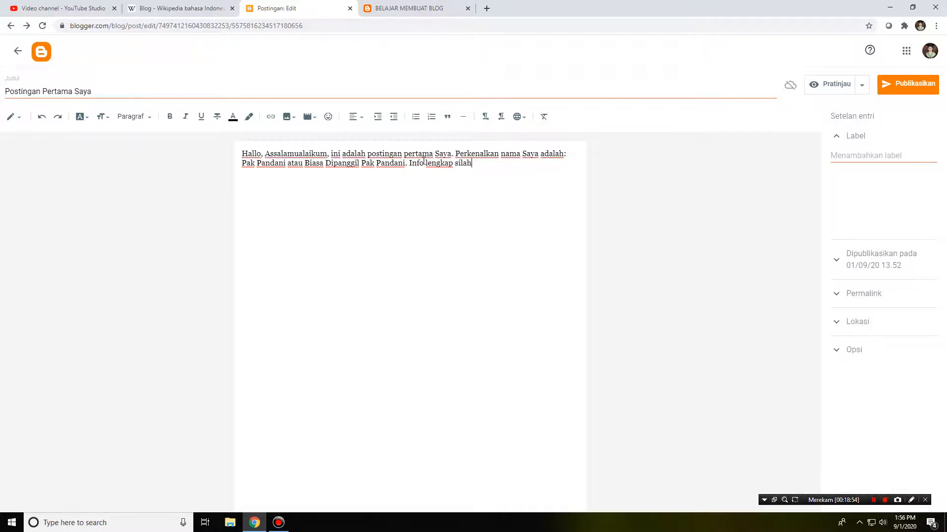
pyautogui.write('njungi web saya di:')
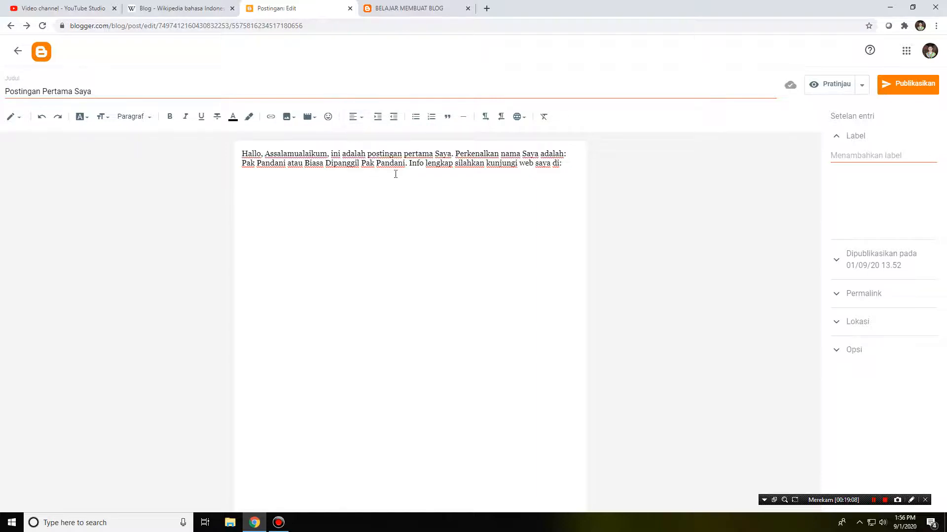
pyautogui.press('Return')
pyautogui.write('www.pandani.web.id')
pyautogui.moveTo(324, 182); pyautogui.dragTo(206, 183)
pyautogui.hotkey('ctrl', 'c')
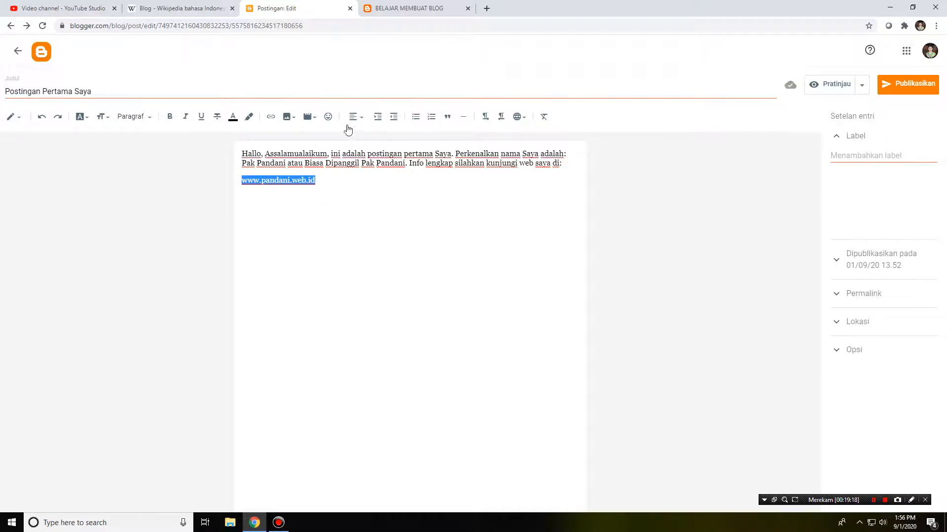
pyautogui.click(271, 117)
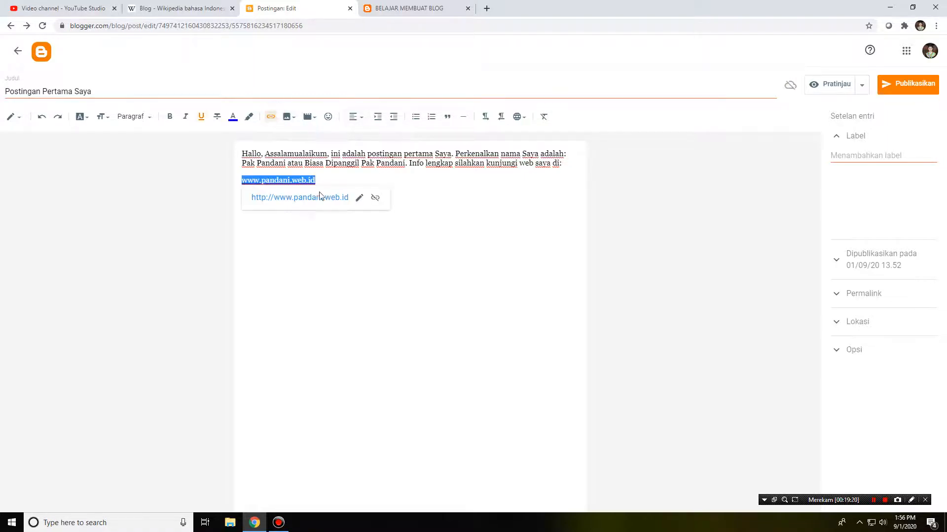
pyautogui.click(358, 197)
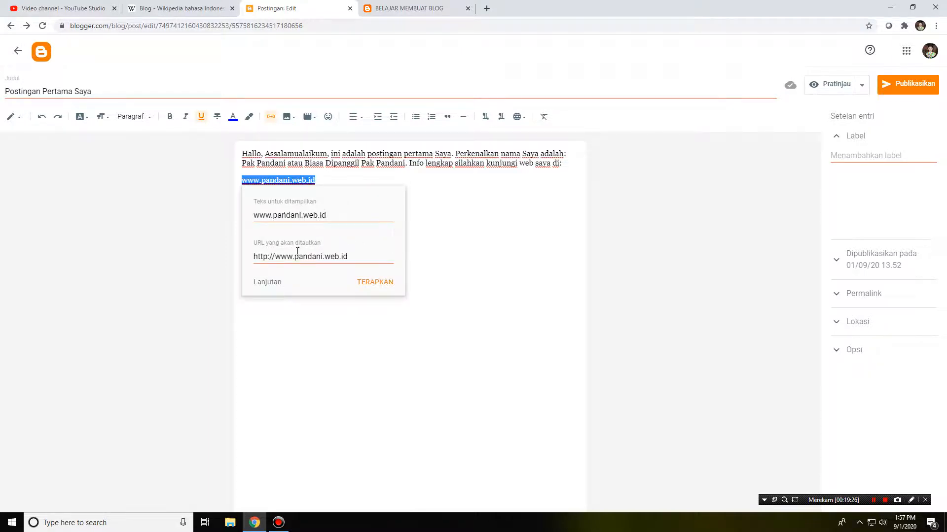
pyautogui.moveTo(354, 256); pyautogui.dragTo(220, 258)
pyautogui.hotkey('ctrl', 'v')
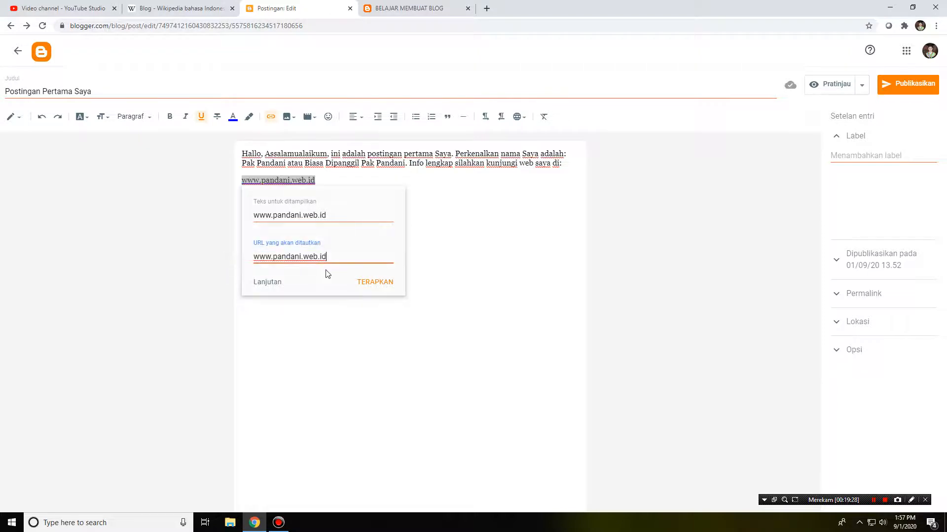
pyautogui.click(378, 283)
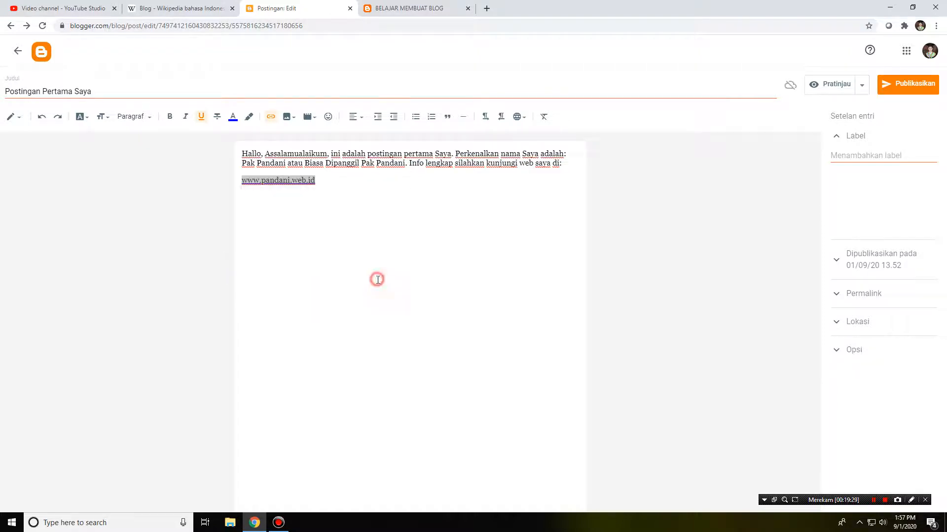
pyautogui.click(295, 181)
pyautogui.click(408, 182)
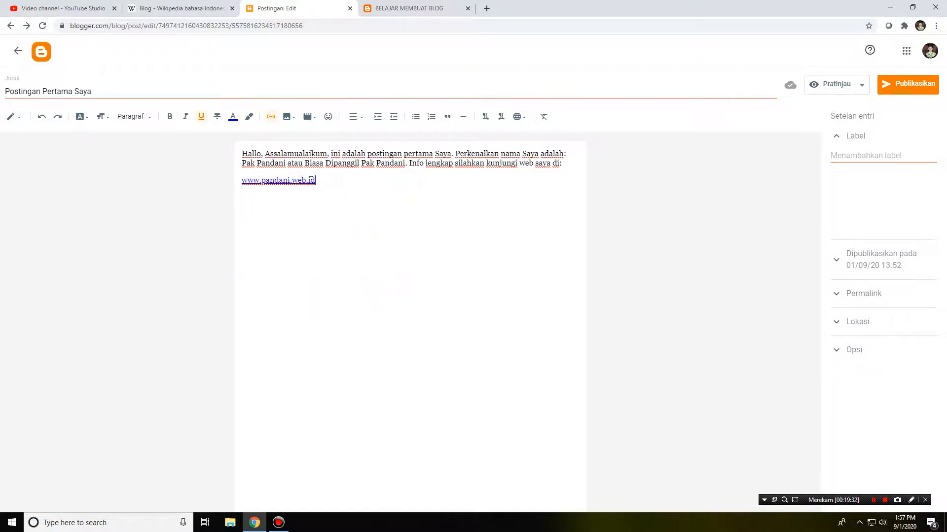
pyautogui.click(347, 176)
pyautogui.click(277, 178)
pyautogui.click(406, 174)
pyautogui.click(310, 117)
pyautogui.press('Escape')
pyautogui.click(373, 224)
pyautogui.click(363, 195)
pyautogui.click(328, 172)
pyautogui.click(241, 179)
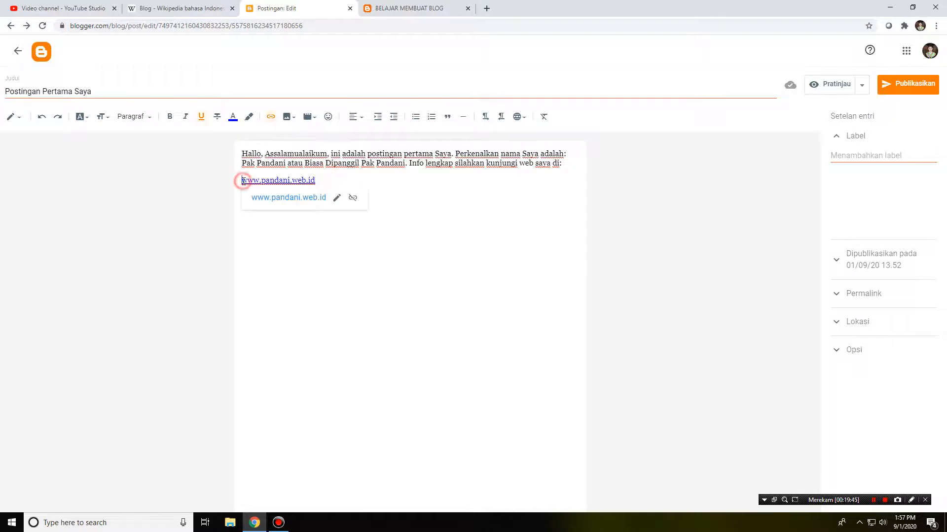
# Join the website link onto the end of the sentence "Info lengkap silahkan kunjungi web saya di:"
pyautogui.press('BackSpace')
pyautogui.click(369, 176)
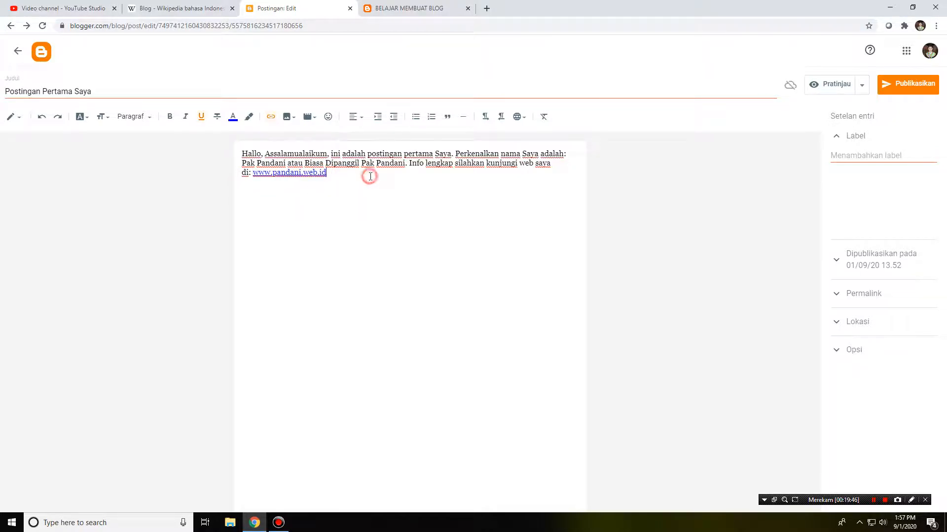
# Load the author's personal website in a new browser tab
pyautogui.click(486, 8)
pyautogui.write('w')
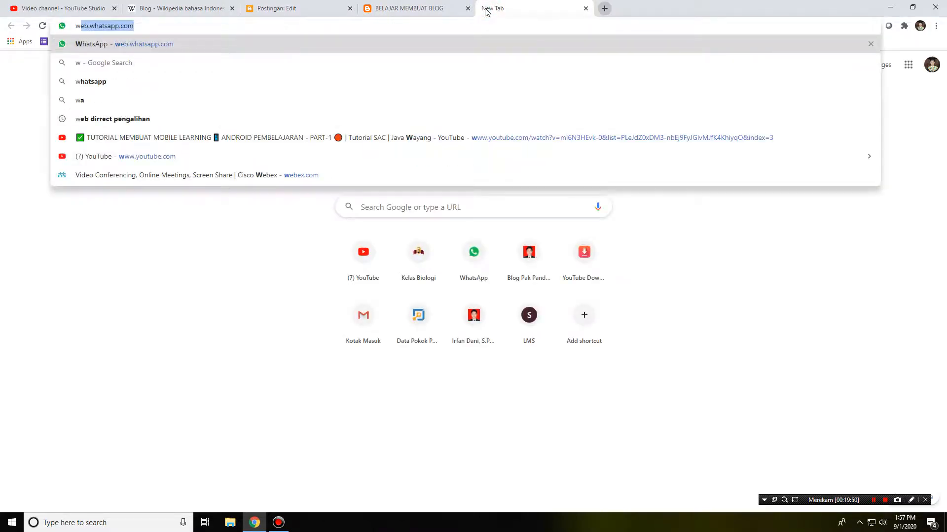
pyautogui.press('BackSpace')
pyautogui.press('BackSpace')
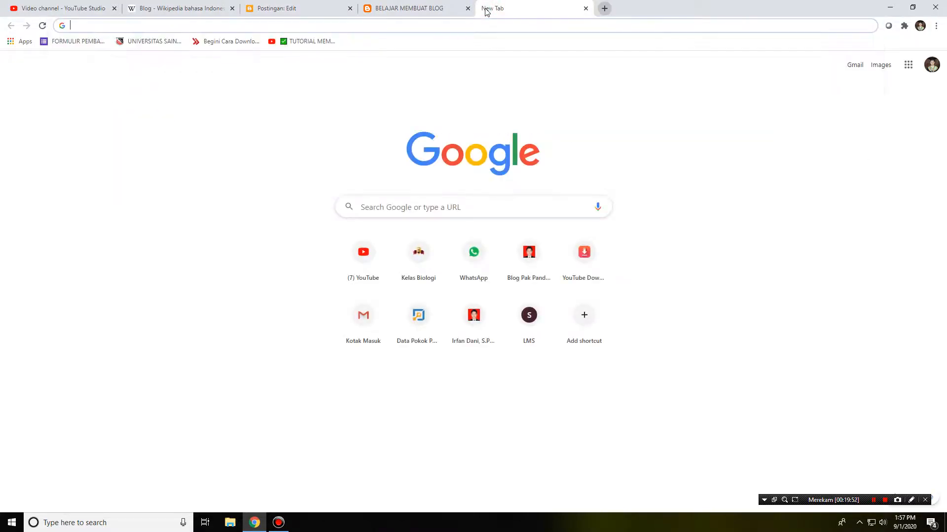
pyautogui.write('pandan')
pyautogui.press('Return')
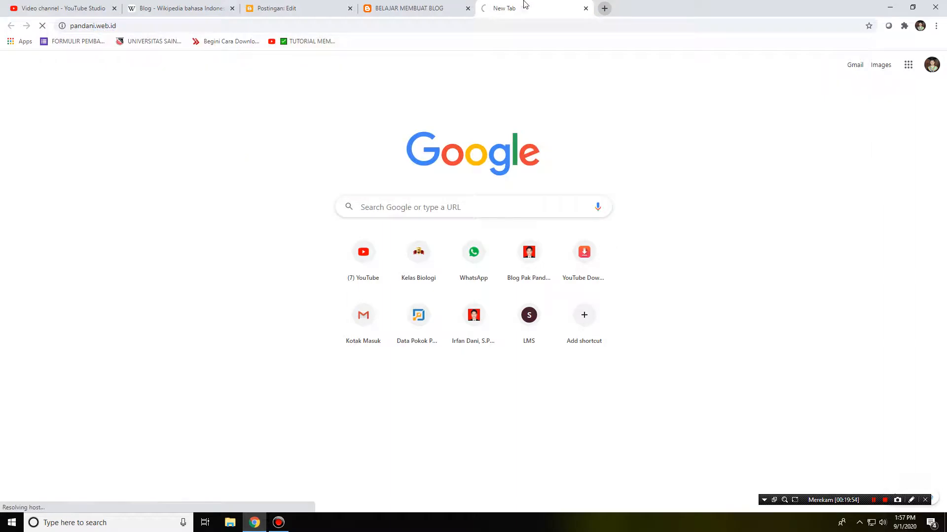
pyautogui.click(444, 9)
pyautogui.click(500, 10)
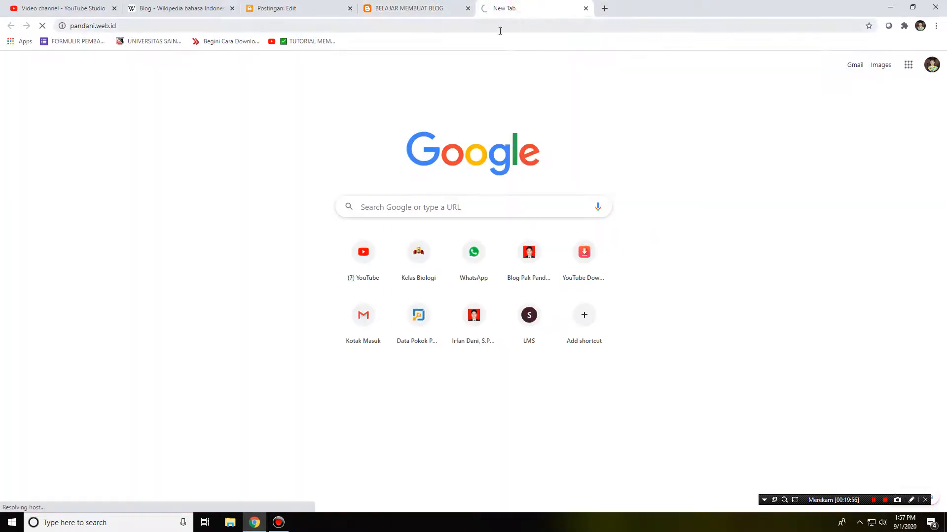
pyautogui.click(433, 8)
pyautogui.click(508, 9)
pyautogui.click(390, 4)
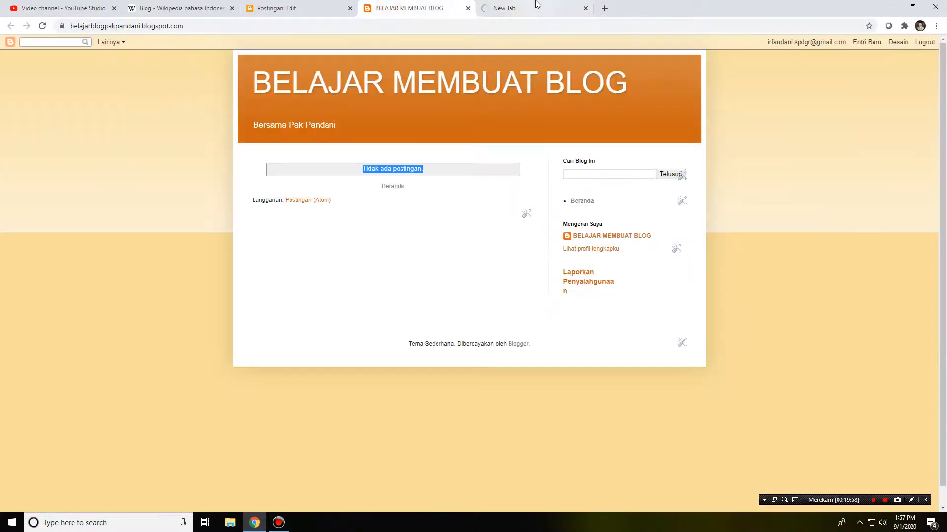
pyautogui.click(535, 6)
# Return to the post editor and centre-align the empty line below the website link
pyautogui.click(316, 8)
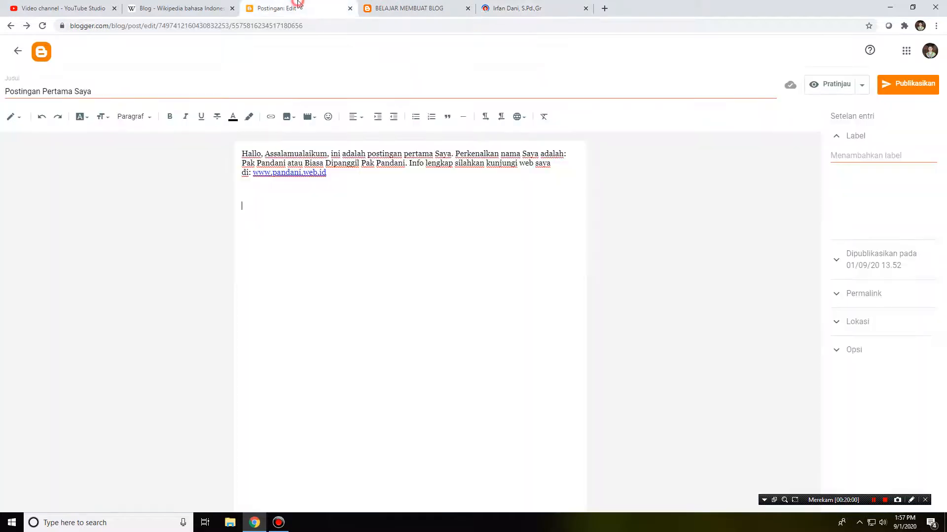
pyautogui.click(376, 198)
pyautogui.click(397, 192)
pyautogui.click(355, 116)
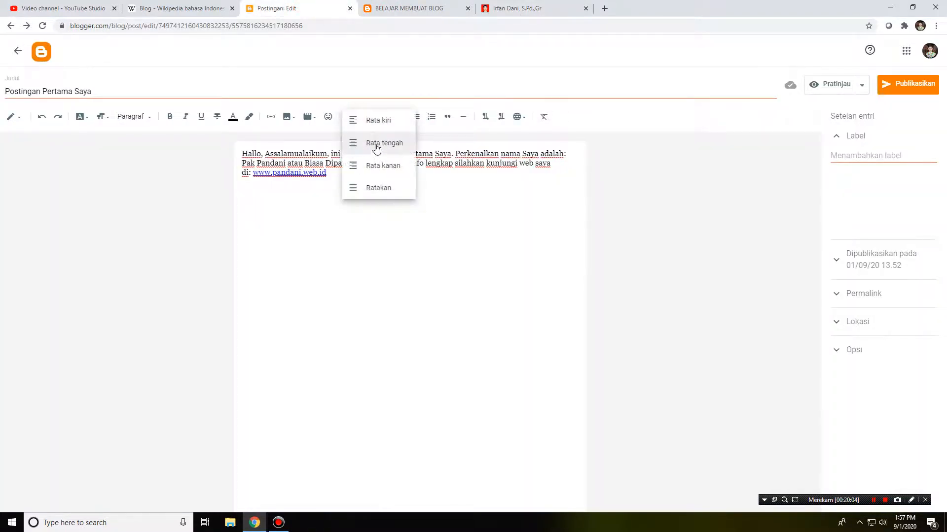
pyautogui.click(377, 145)
# Save the portrait photo from the author's website as a PNG image in the Documents folder
pyautogui.click(553, 6)
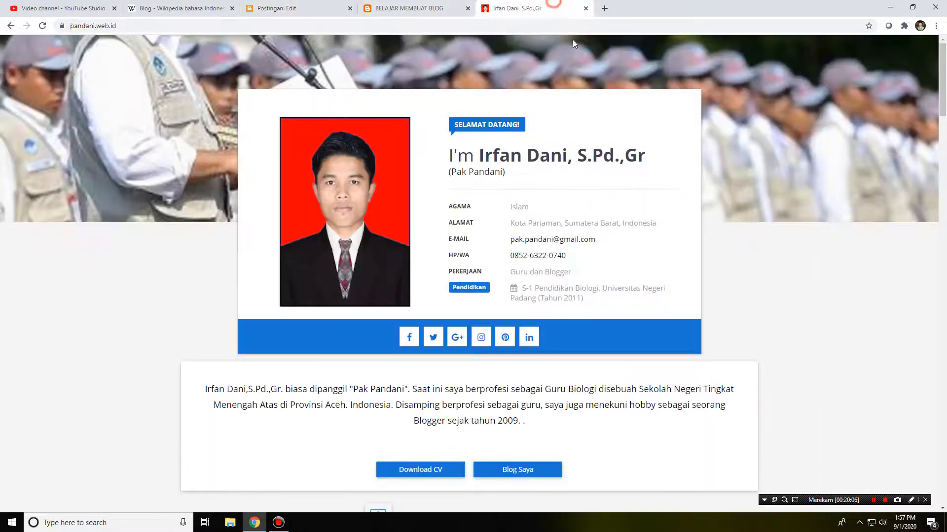
pyautogui.rightClick(344, 195)
pyautogui.click(371, 217)
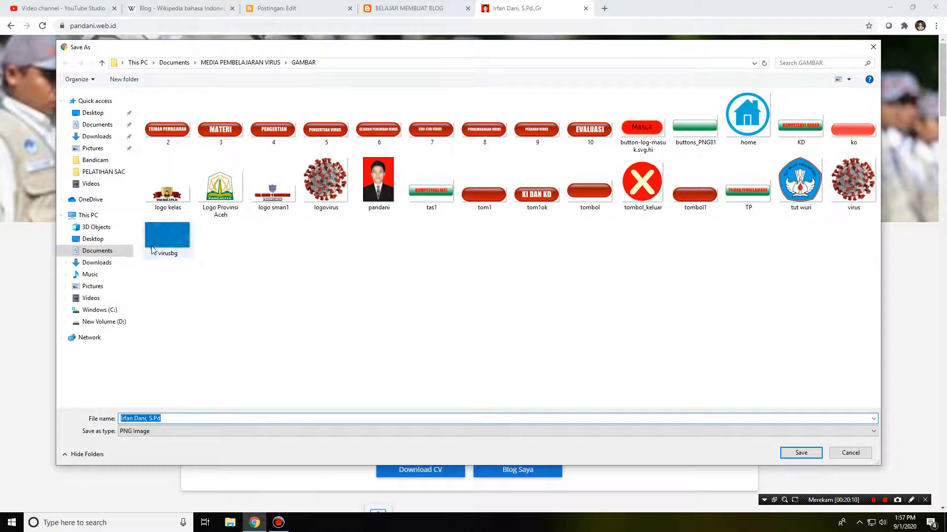
pyautogui.click(98, 252)
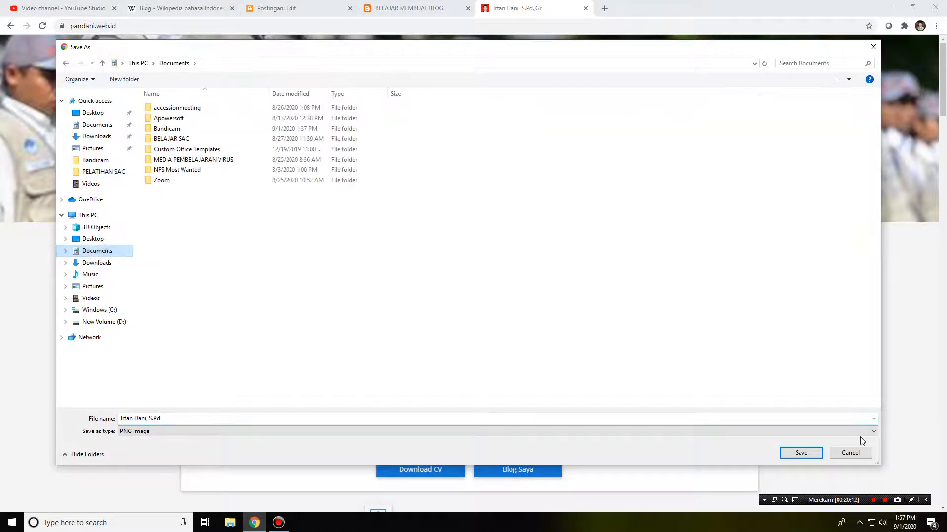
pyautogui.click(811, 453)
# Upload the saved portrait PNG from the Documents folder and insert it on the centred line of the post
pyautogui.click(329, 5)
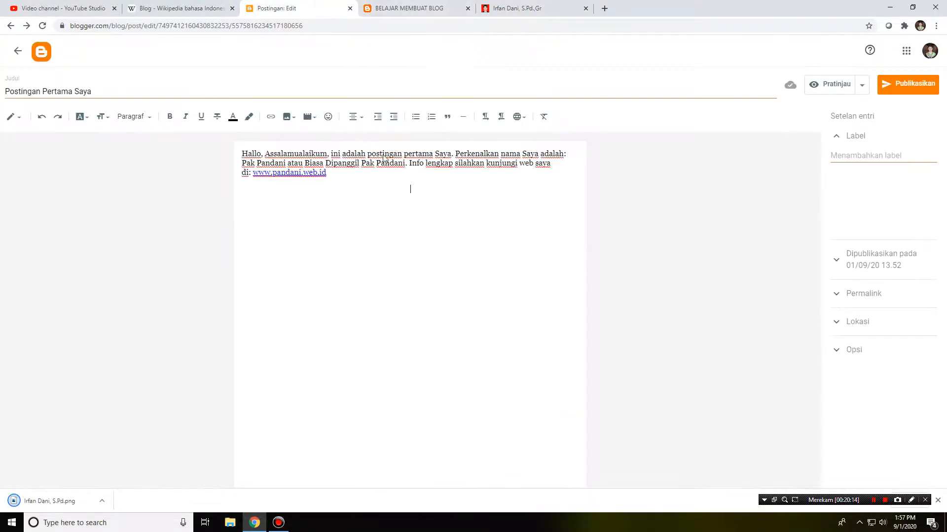
pyautogui.click(286, 118)
pyautogui.click(330, 142)
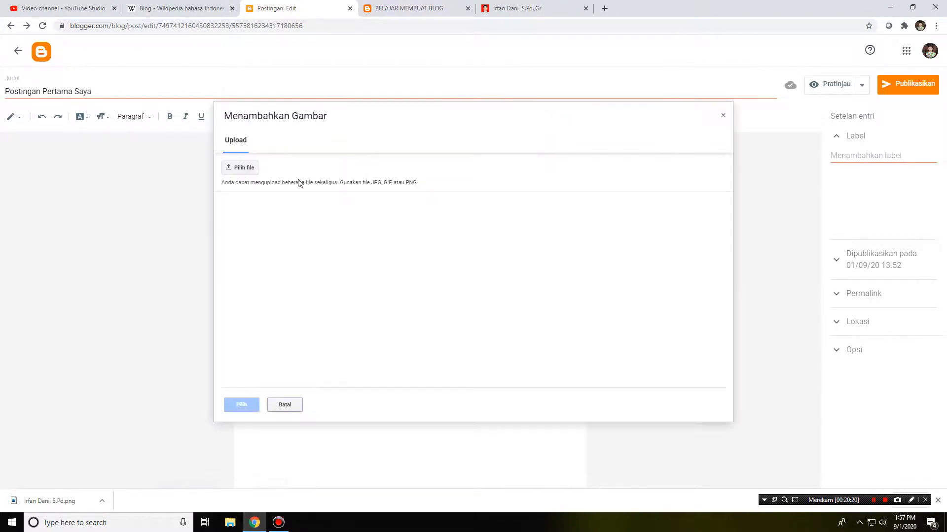
pyautogui.click(237, 168)
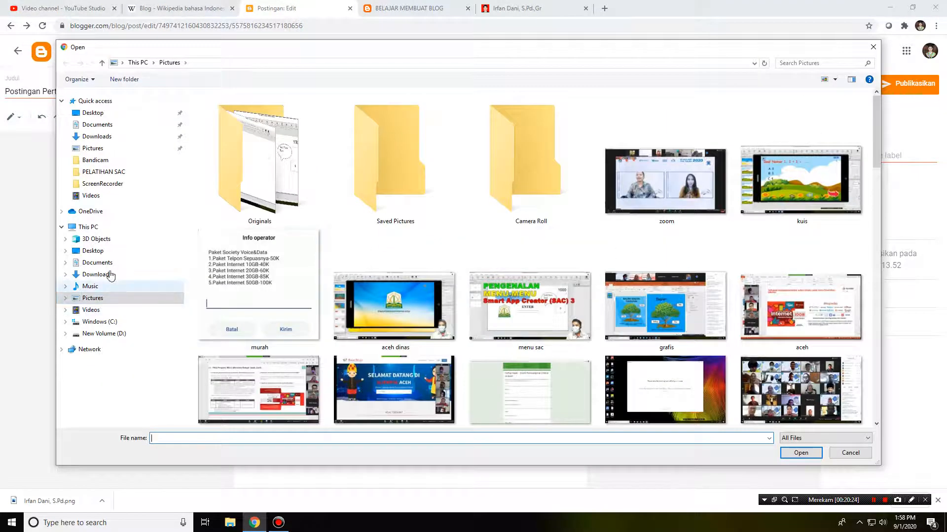
pyautogui.click(109, 266)
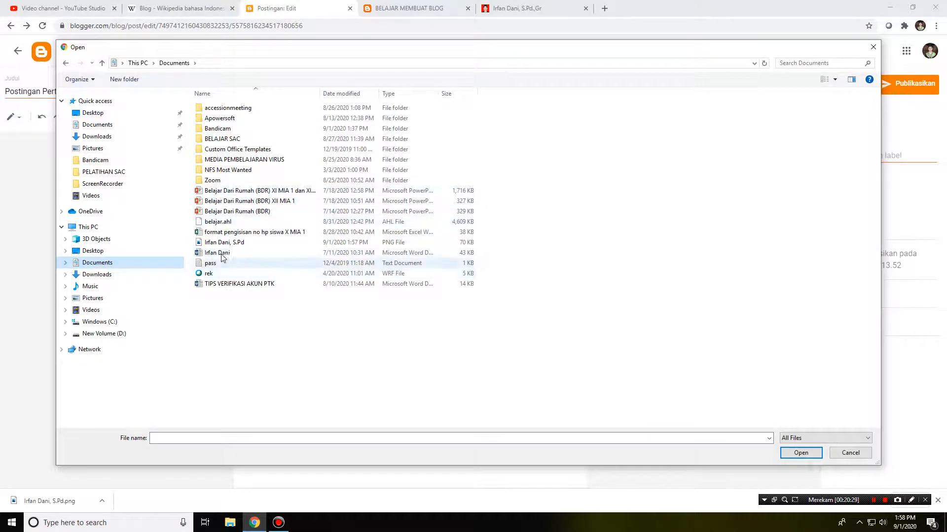
pyautogui.click(225, 242)
pyautogui.click(802, 452)
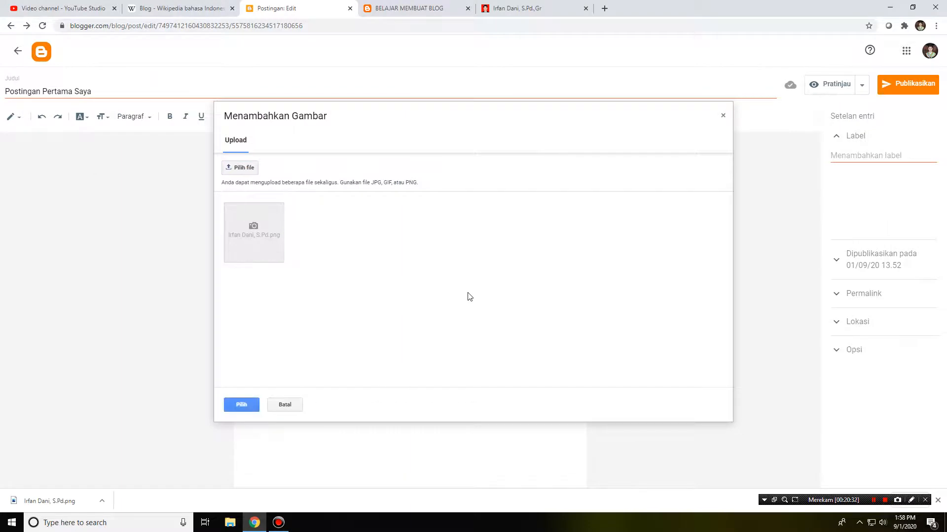
pyautogui.click(244, 232)
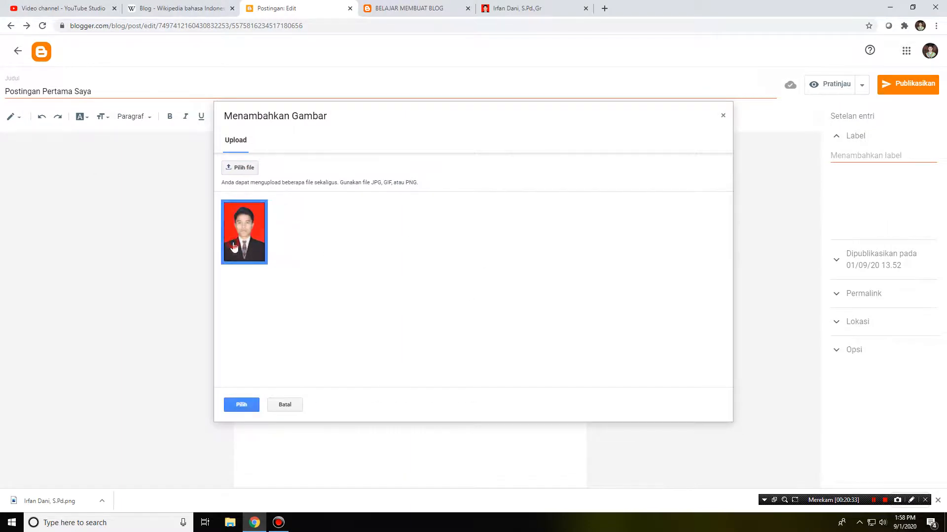
pyautogui.click(241, 404)
pyautogui.click(536, 245)
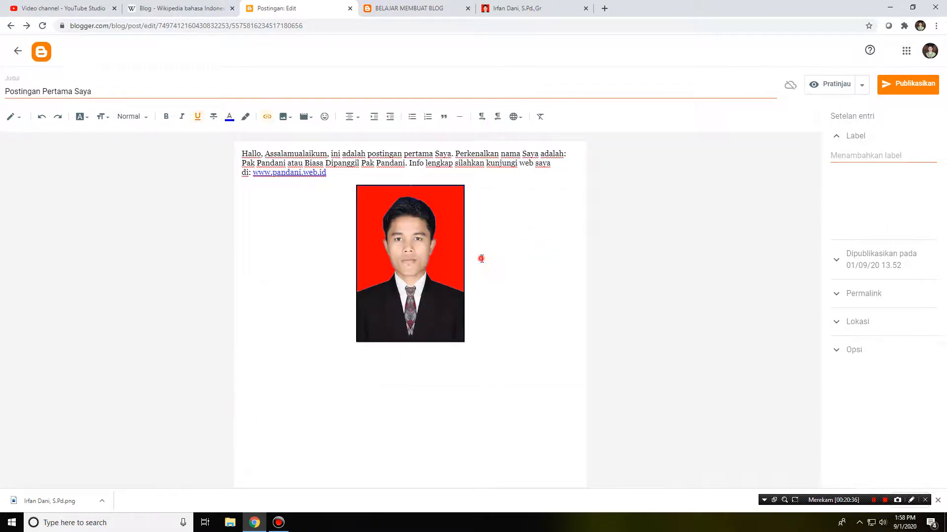
pyautogui.click(447, 270)
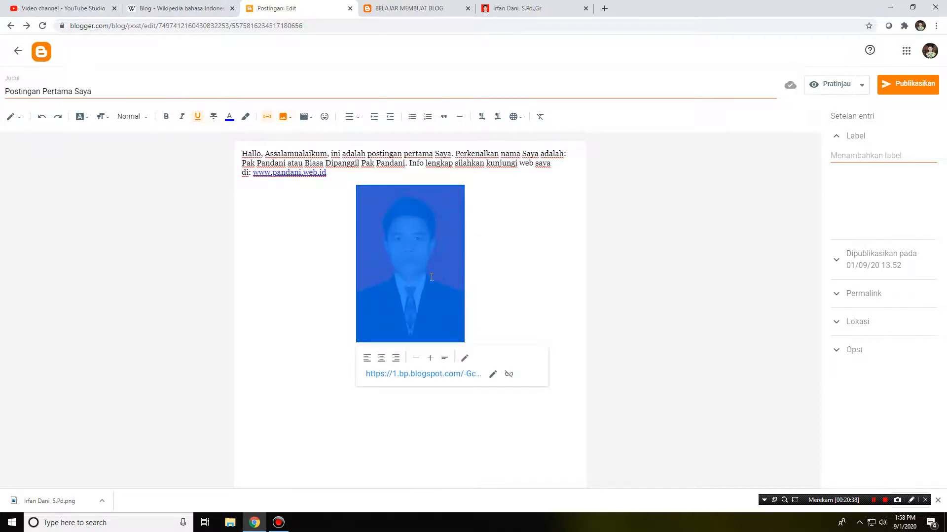
pyautogui.rightClick(430, 276)
pyautogui.click(464, 360)
pyautogui.click(430, 195)
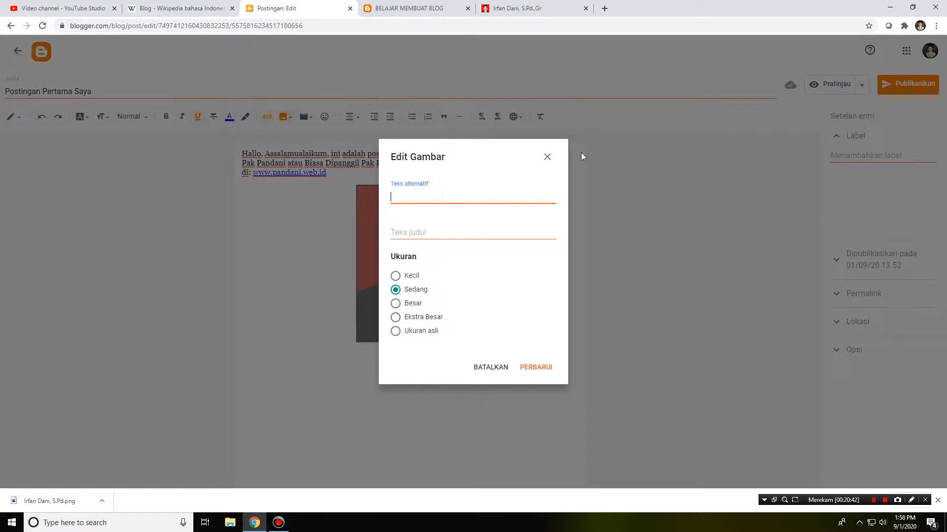
pyautogui.click(547, 156)
pyautogui.rightClick(452, 272)
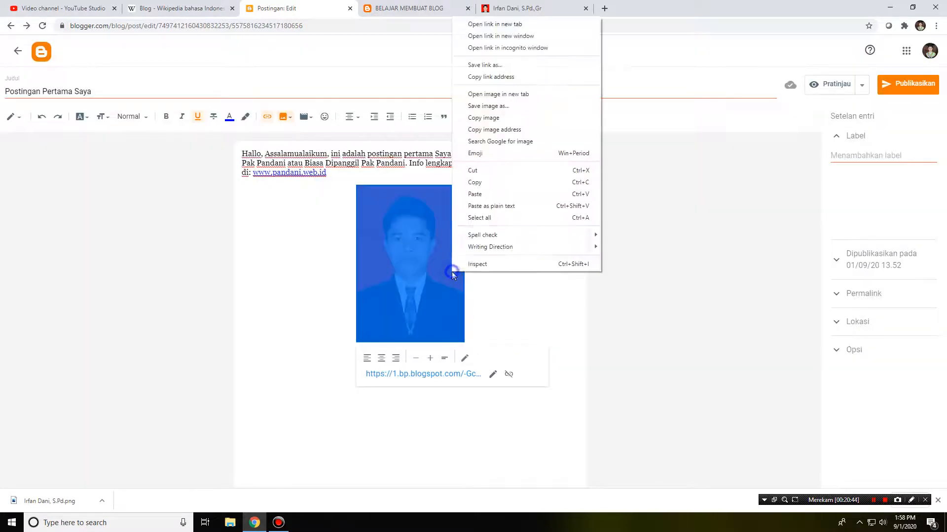
pyautogui.click(514, 293)
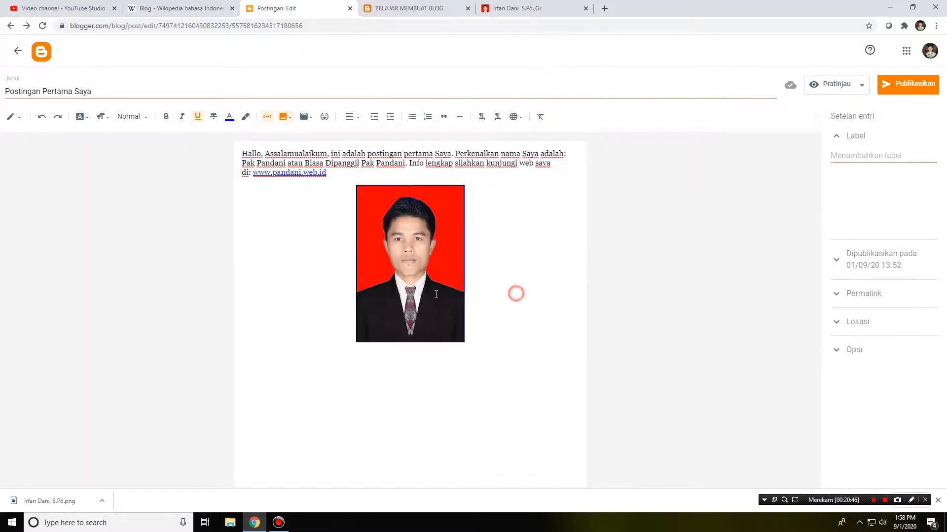
# Enter the author's name as both the title text and alternative text of the portrait image, keeping the size Sedang
pyautogui.click(433, 293)
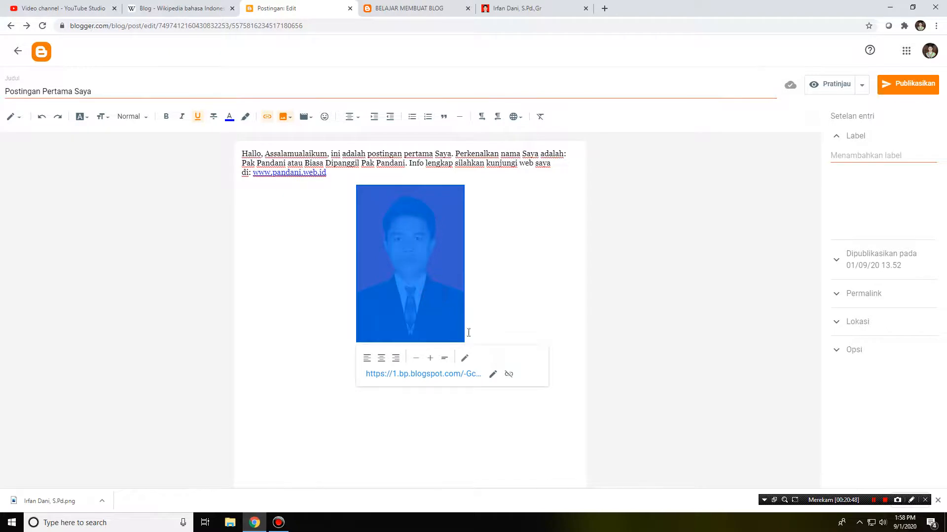
pyautogui.click(464, 358)
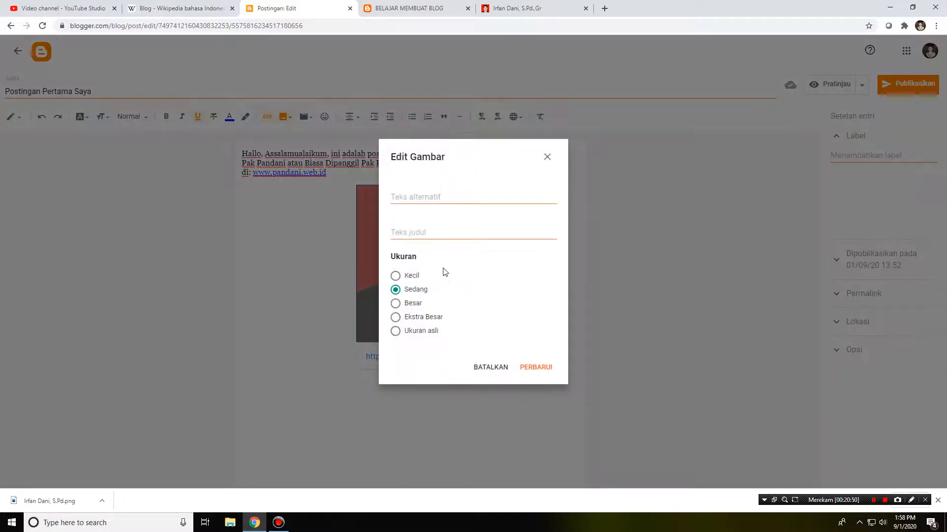
pyautogui.click(422, 232)
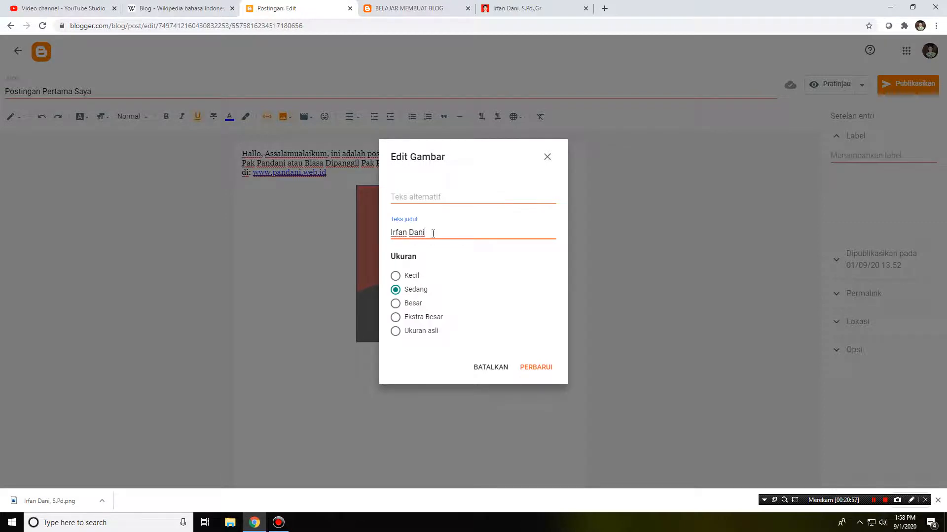
pyautogui.moveTo(433, 234); pyautogui.dragTo(343, 238)
pyautogui.hotkey('ctrl', 'c')
pyautogui.click(403, 195)
pyautogui.hotkey('ctrl', 'v')
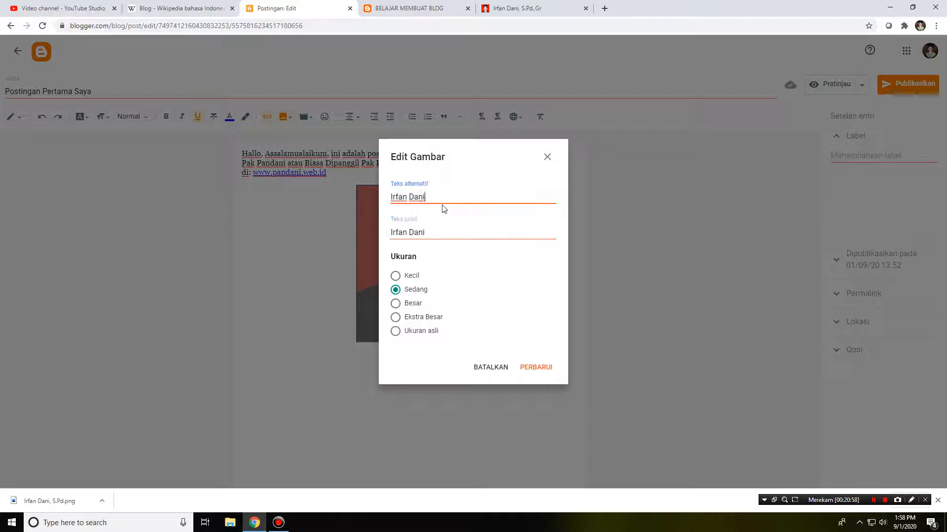
pyautogui.click(542, 370)
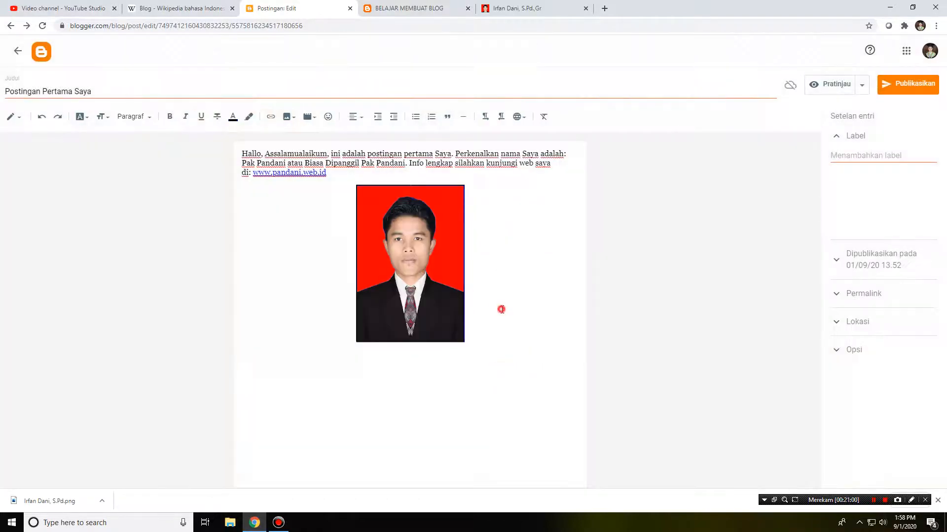
pyautogui.click(415, 294)
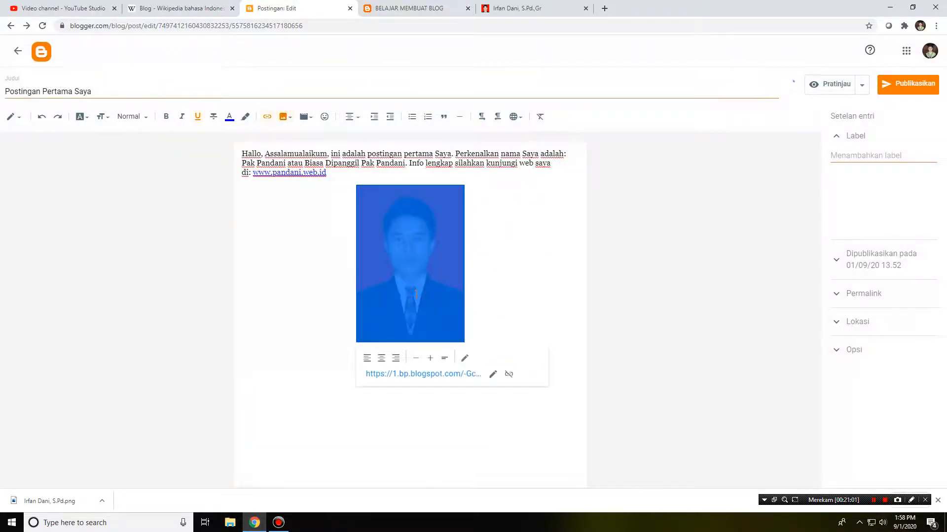
pyautogui.click(506, 266)
pyautogui.click(493, 251)
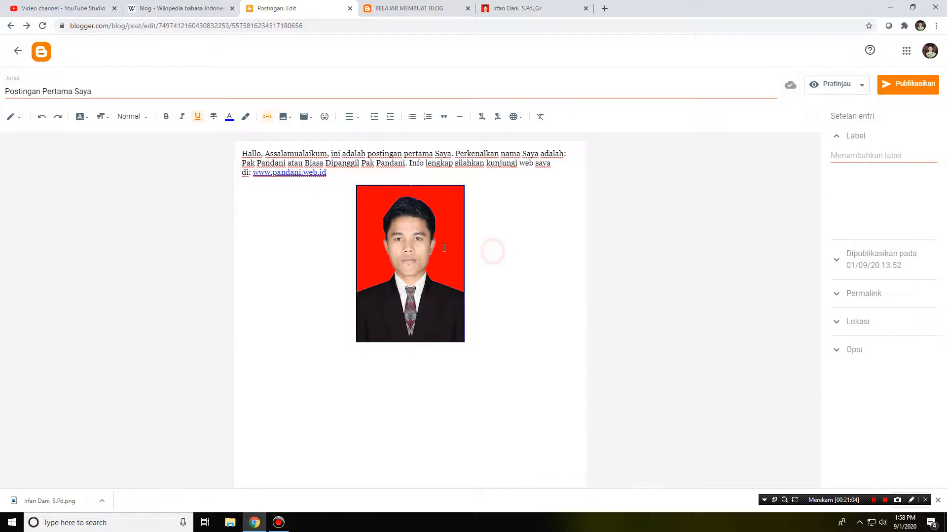
pyautogui.click(444, 248)
pyautogui.click(478, 228)
pyautogui.click(499, 283)
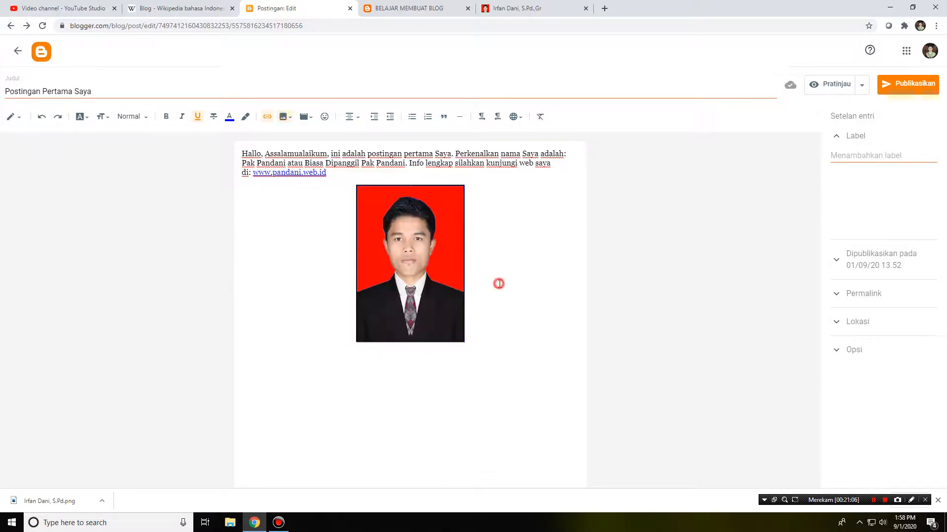
pyautogui.click(438, 263)
pyautogui.click(496, 222)
pyautogui.click(479, 311)
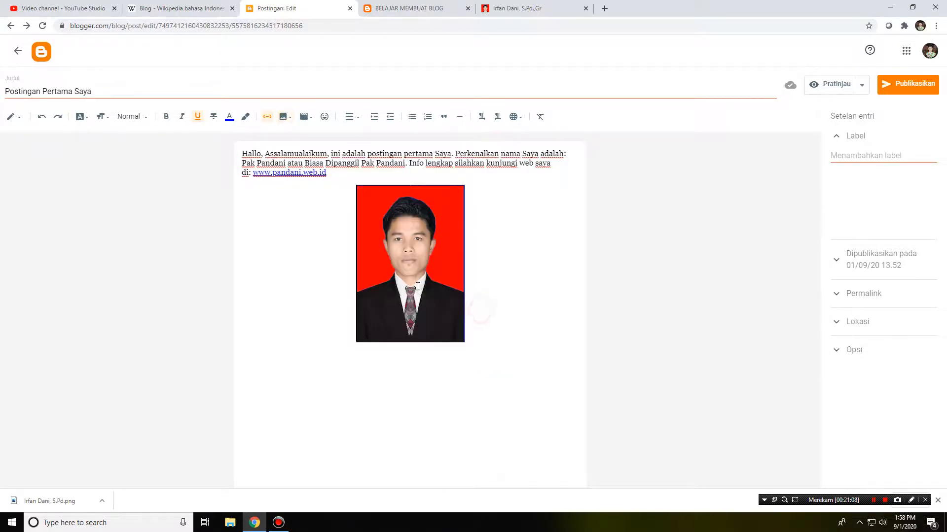
pyautogui.click(510, 249)
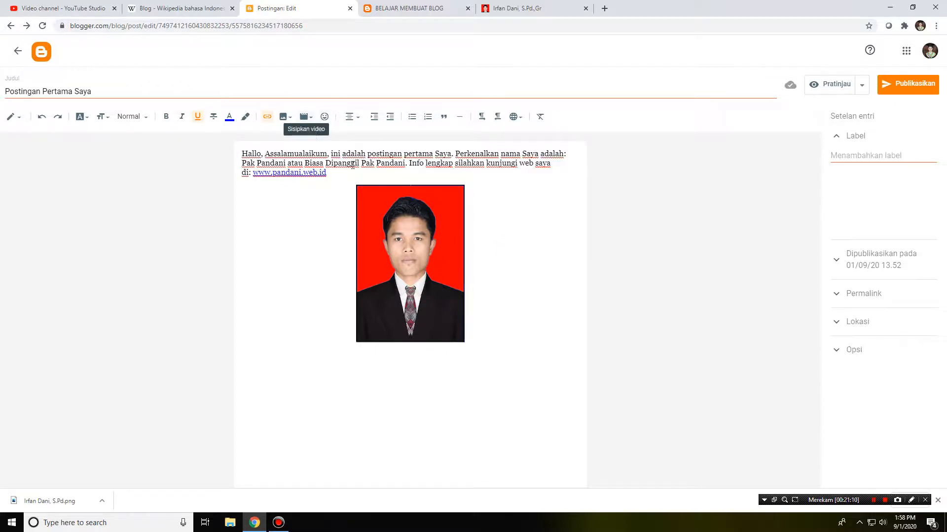
pyautogui.click(335, 170)
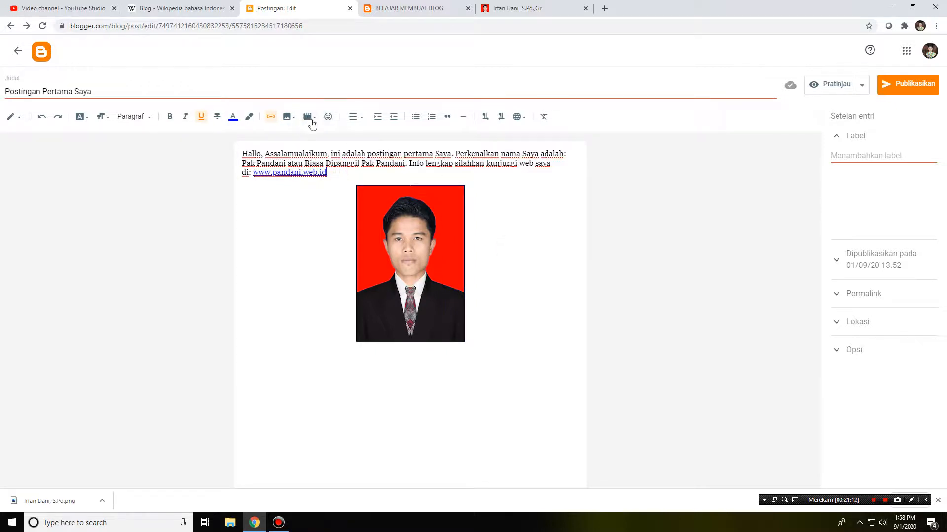
# Cut the portrait image out of the post body
pyautogui.click(408, 213)
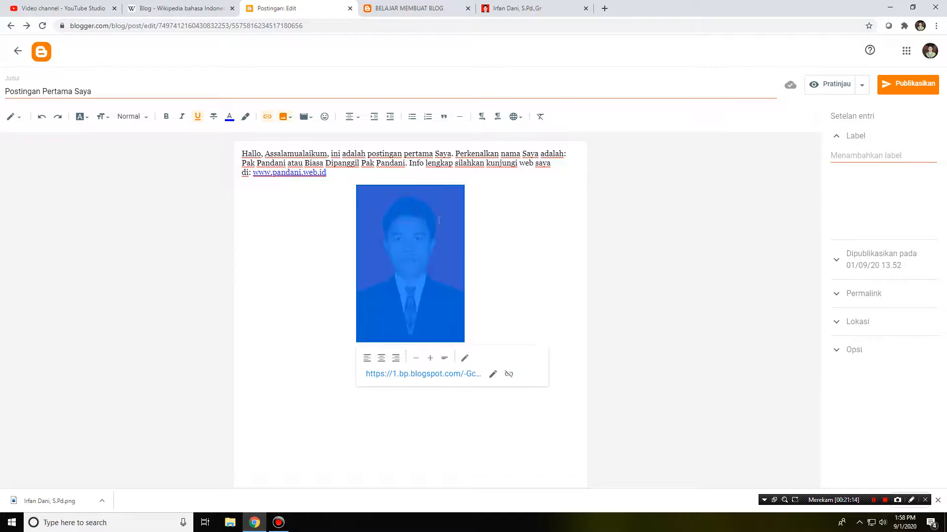
pyautogui.rightClick(427, 252)
pyautogui.click(446, 404)
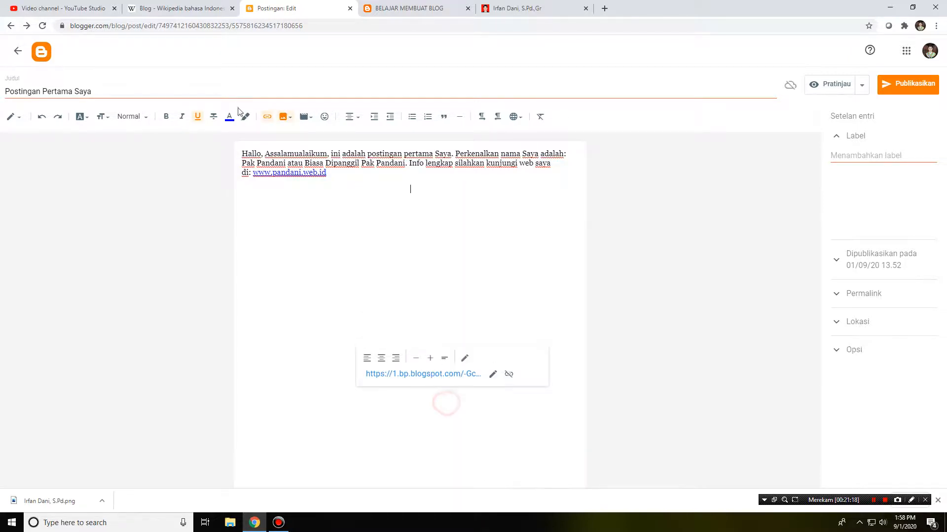
# Add blank lines above the post text, centre the first one and paste the cut portrait image there
pyautogui.click(240, 154)
pyautogui.press('Return')
pyautogui.press('Return')
pyautogui.click(351, 163)
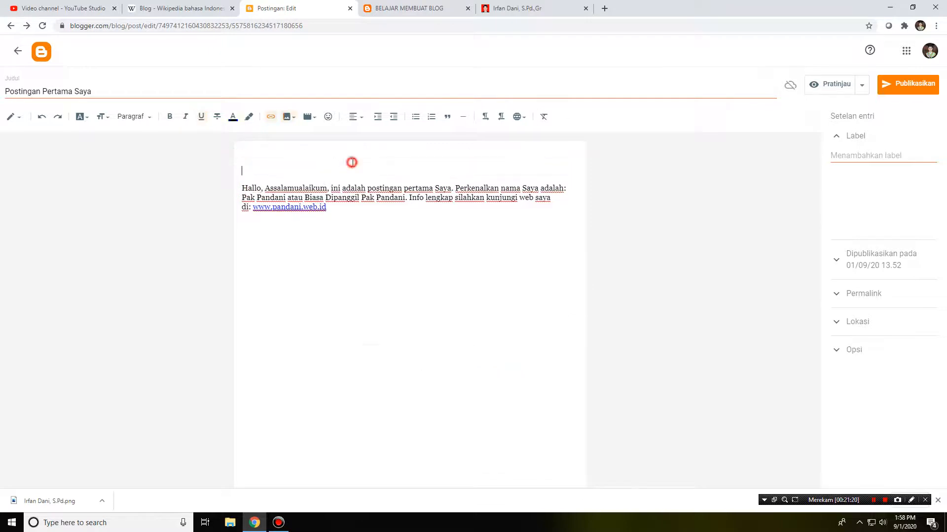
pyautogui.click(400, 154)
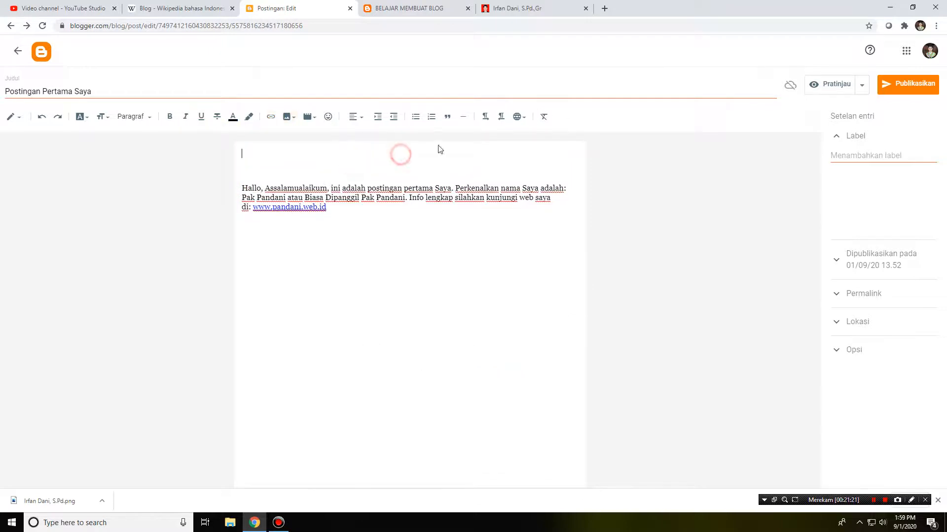
pyautogui.click(364, 117)
pyautogui.click(384, 148)
pyautogui.hotkey('ctrl', 'v')
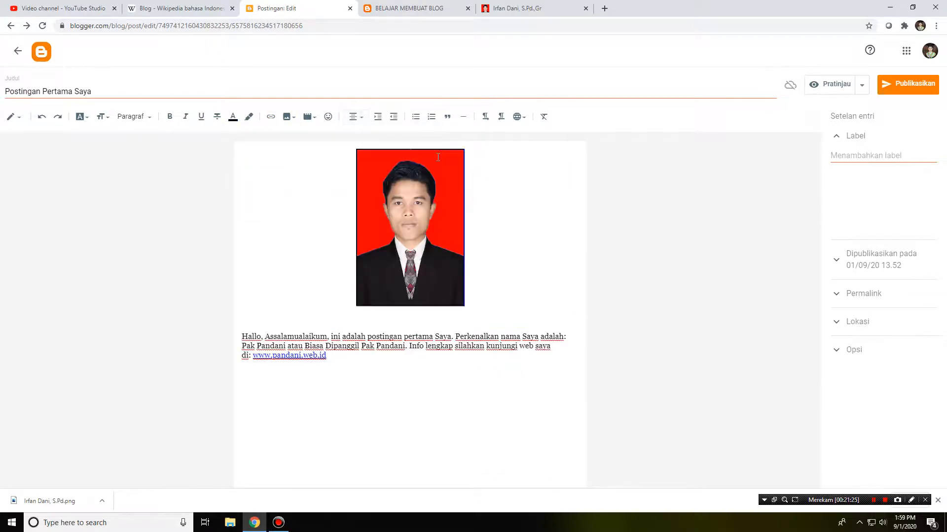
# Remove the blank line between the portrait image and the introductory paragraph
pyautogui.click(287, 329)
pyautogui.press('BackSpace')
pyautogui.hotkey('ctrl', 'z')
pyautogui.click(352, 321)
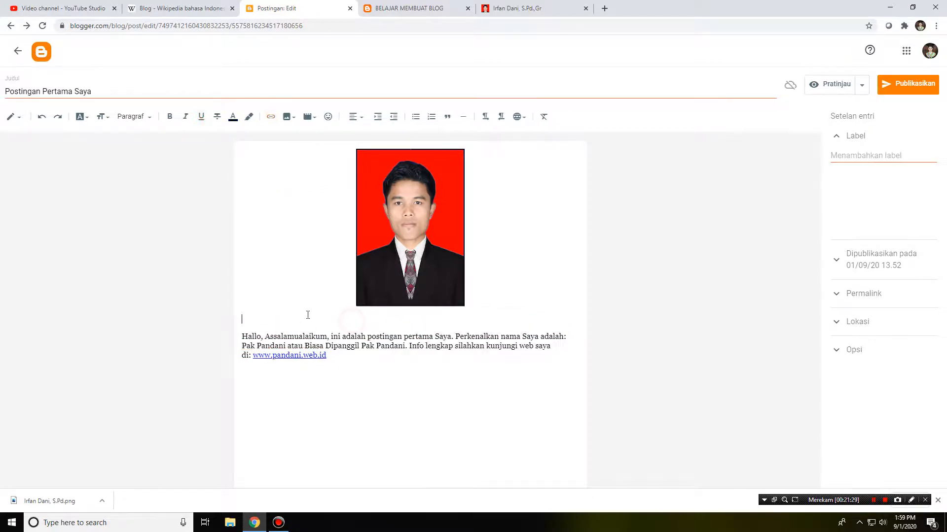
pyautogui.press('BackSpace')
pyautogui.click(443, 354)
pyautogui.click(364, 340)
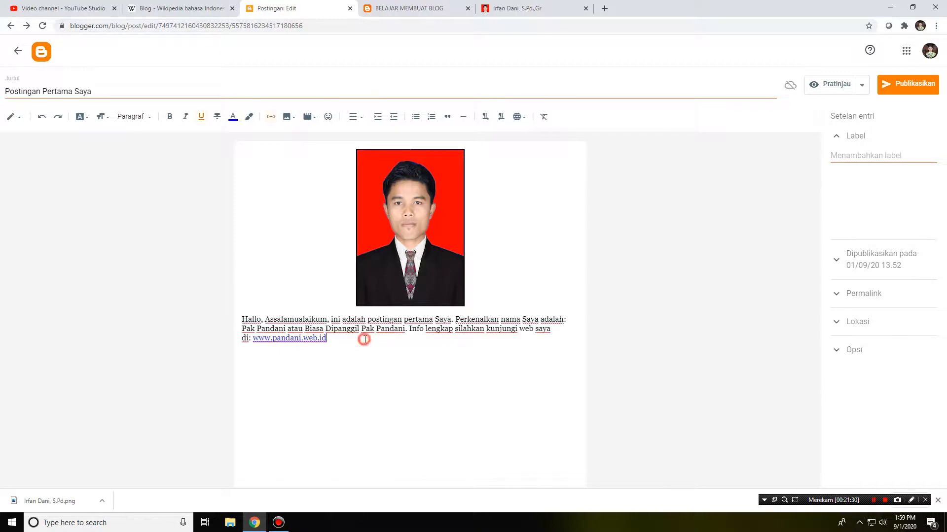
pyautogui.click(435, 354)
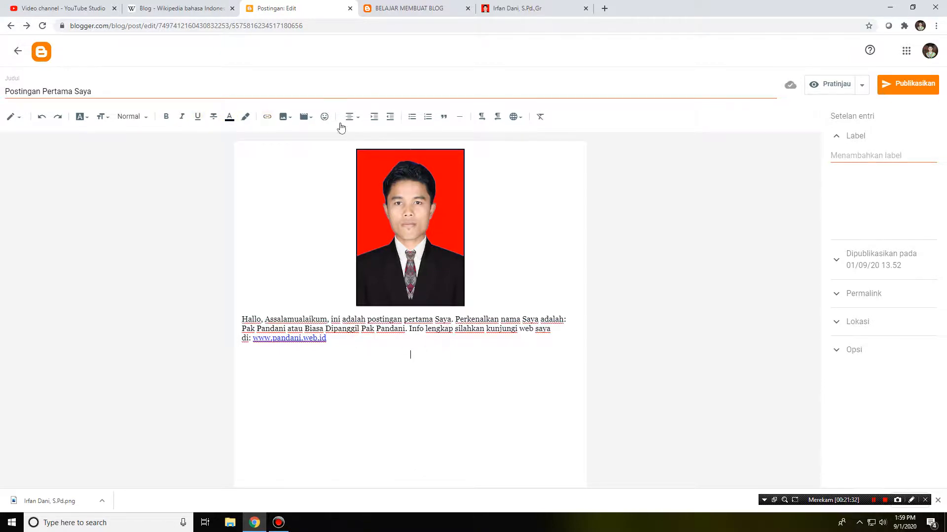
# View the video insertion options and the special-character picker without inserting anything
pyautogui.click(304, 117)
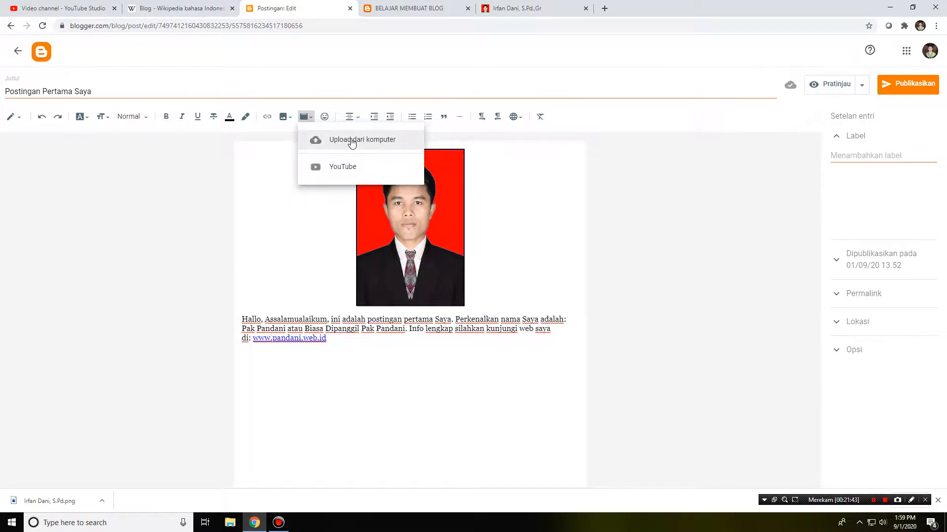
pyautogui.click(505, 171)
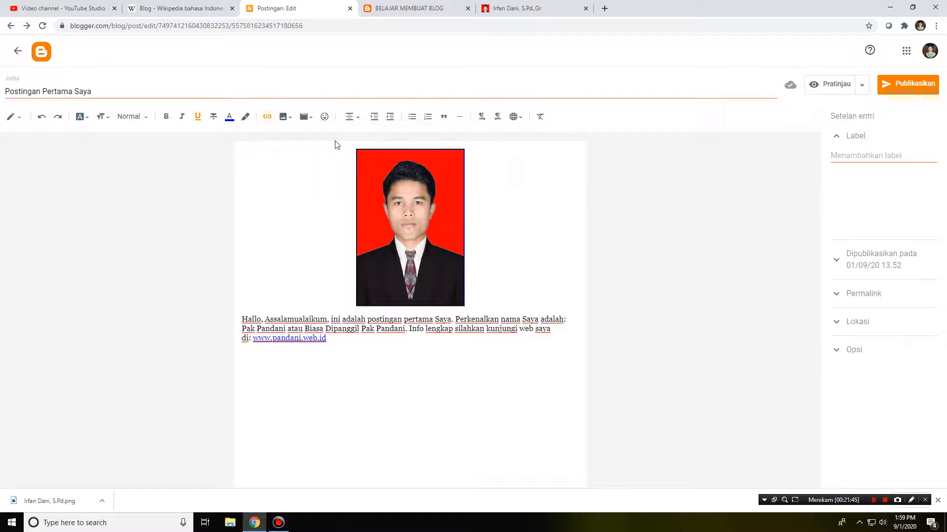
pyautogui.click(324, 118)
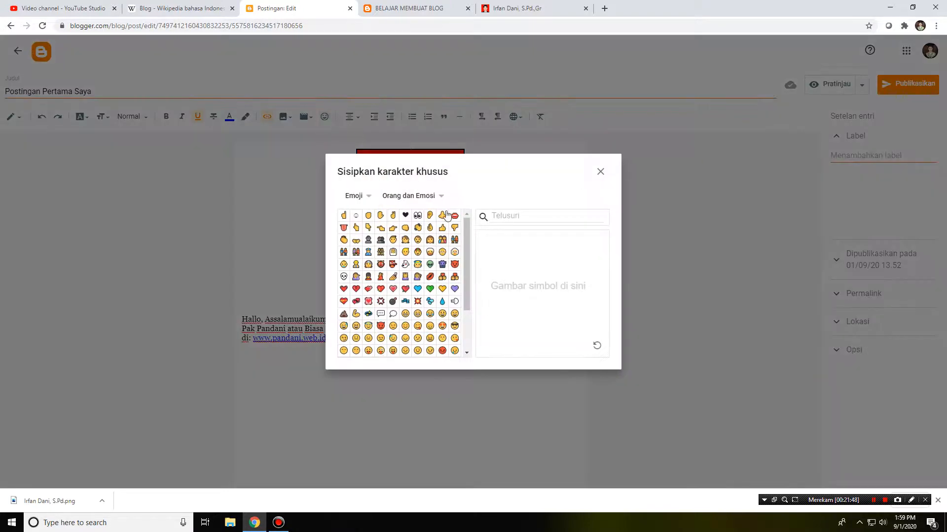
pyautogui.click(598, 172)
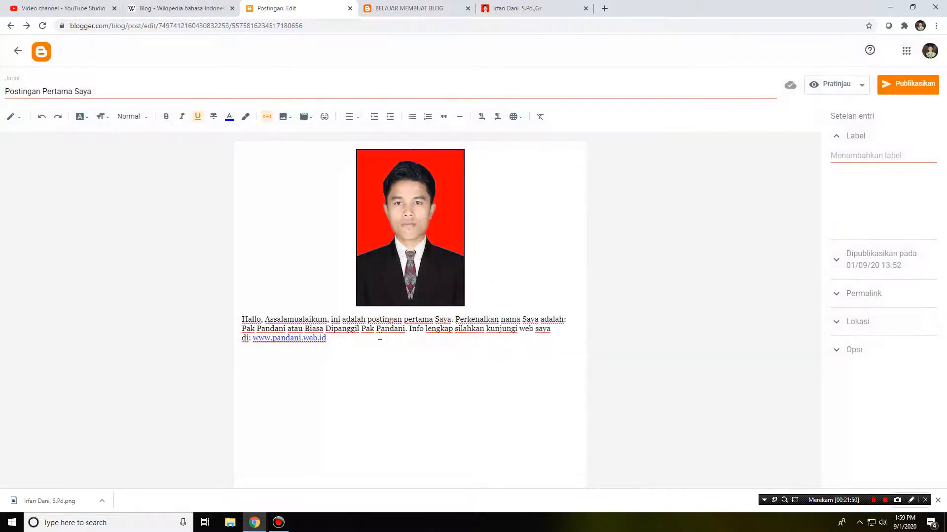
pyautogui.click(328, 116)
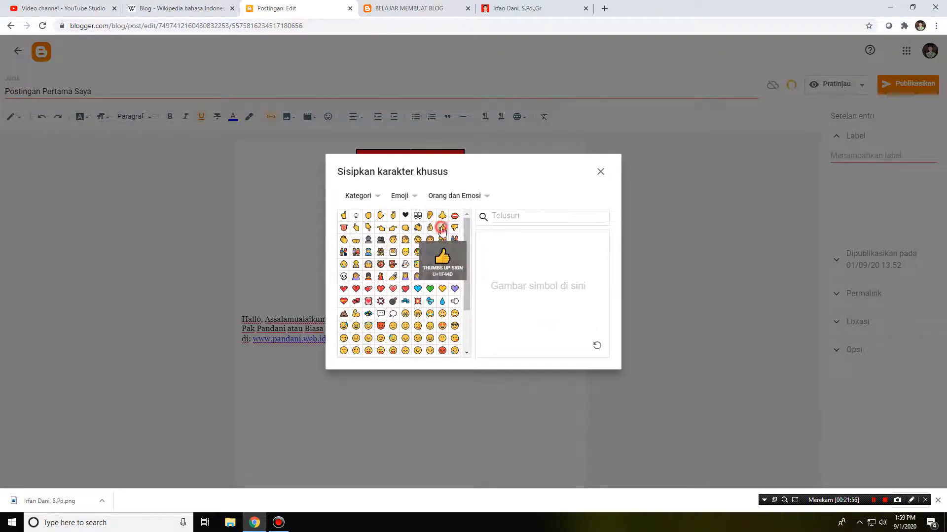
pyautogui.tripleClick(466, 161)
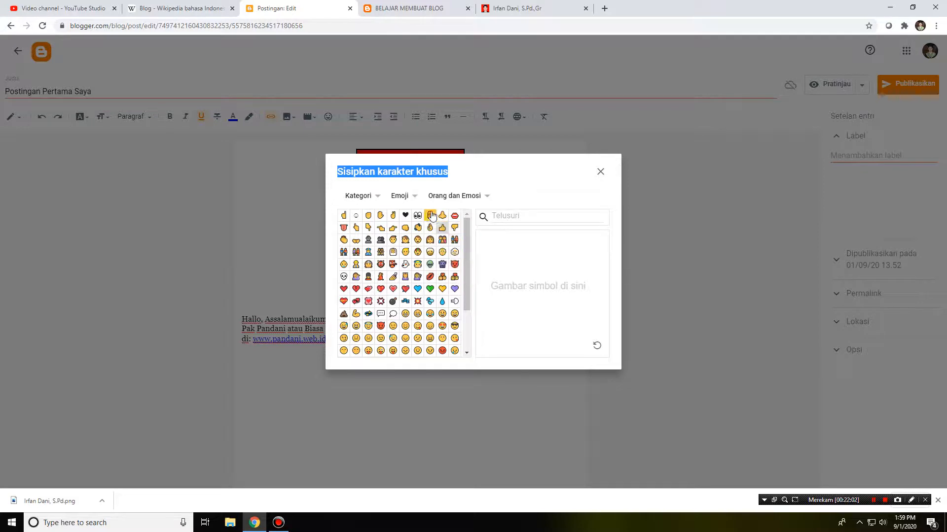
pyautogui.click(600, 171)
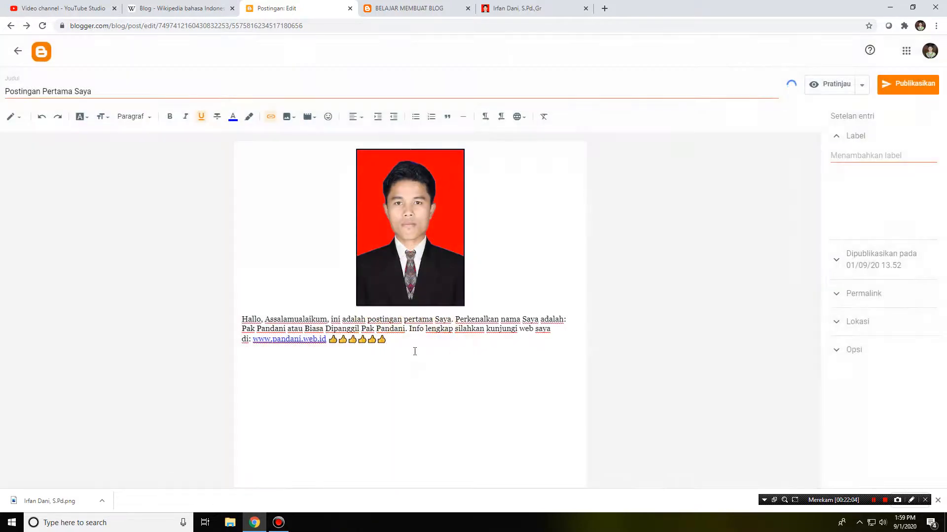
pyautogui.click(396, 342)
# Try centre alignment and a bulleted list on the empty line below the paragraph, and undo the list
pyautogui.click(354, 117)
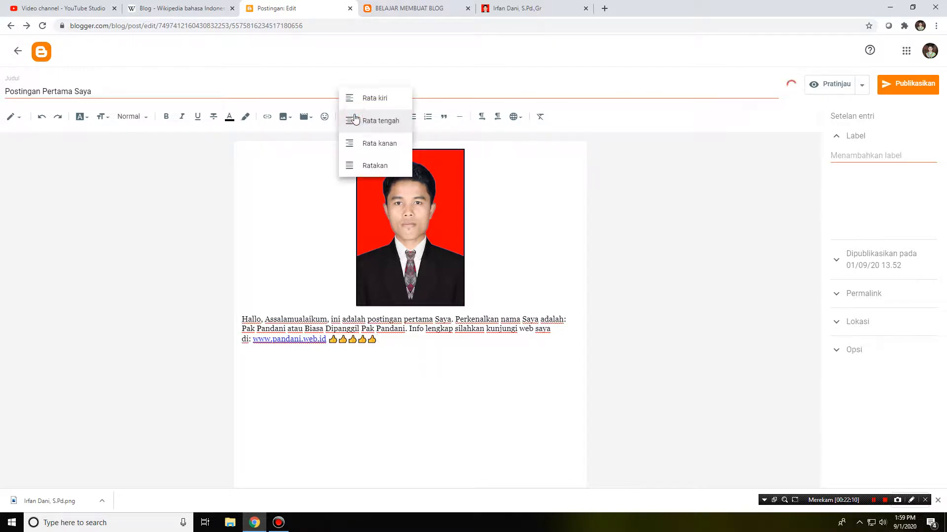
pyautogui.click(355, 120)
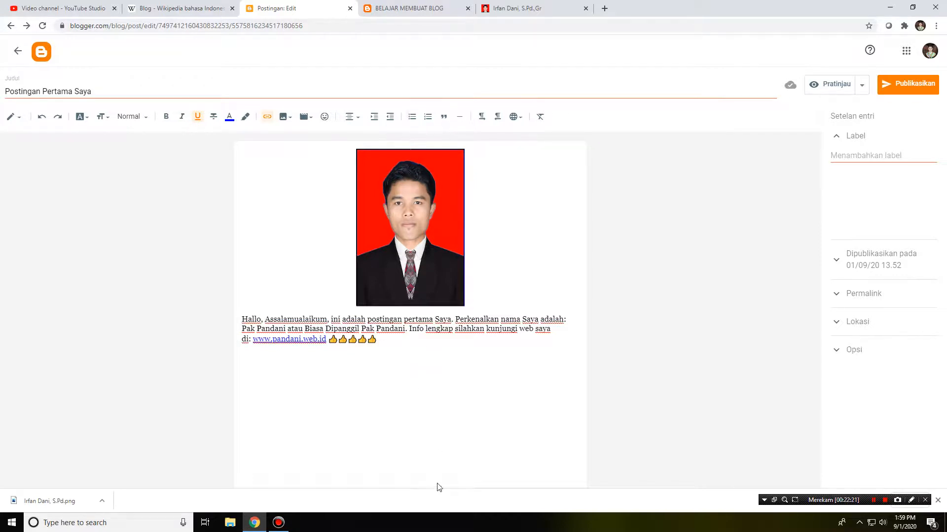
pyautogui.click(385, 345)
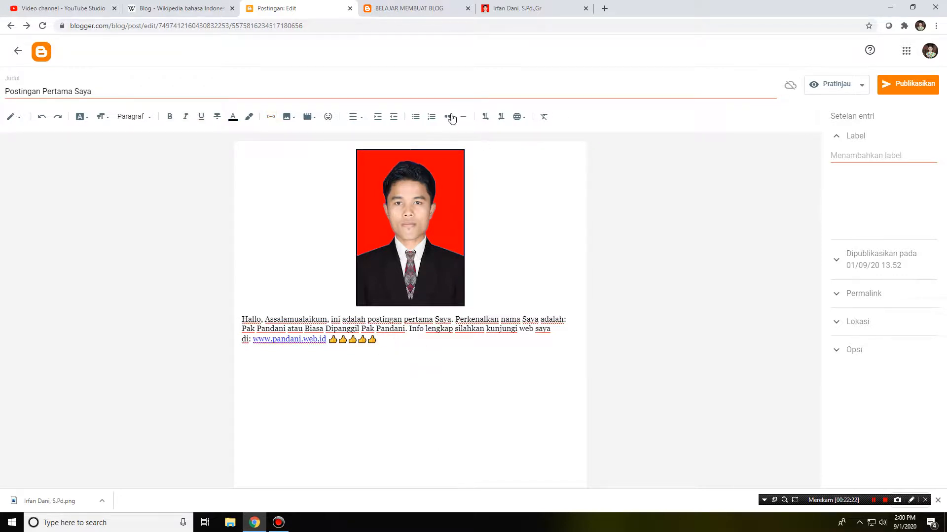
pyautogui.click(416, 118)
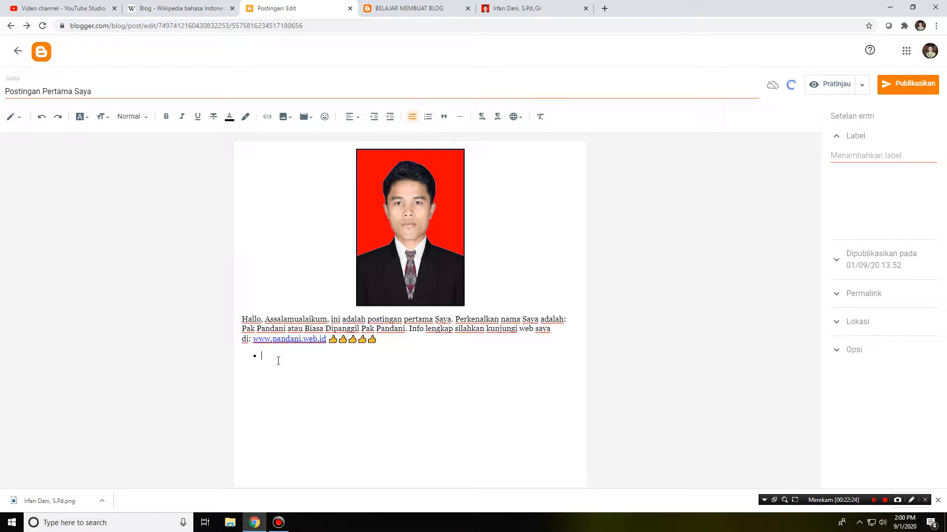
pyautogui.hotkey('ctrl', 'z')
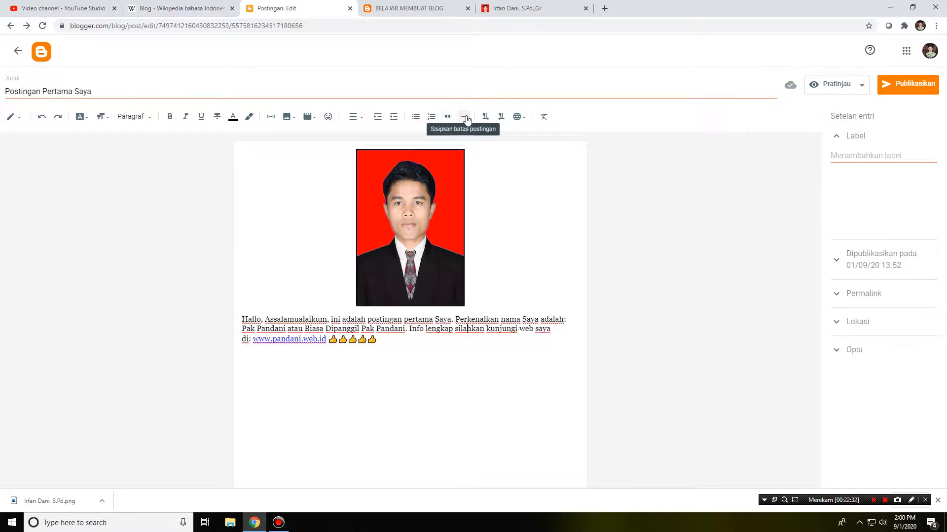
# Insert a post break after the emojis and write "Pekerjaaan: Guru SMA" beneath it
pyautogui.click(389, 340)
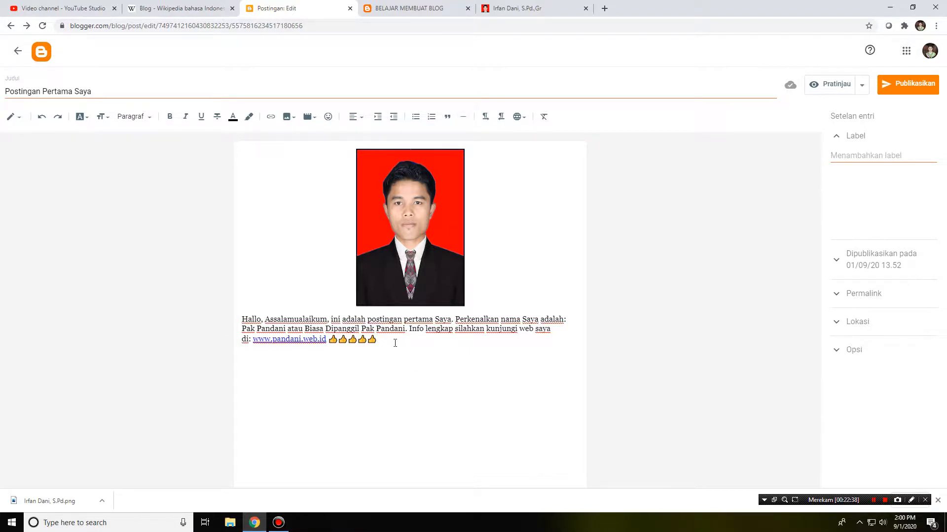
pyautogui.click(462, 117)
pyautogui.write('P')
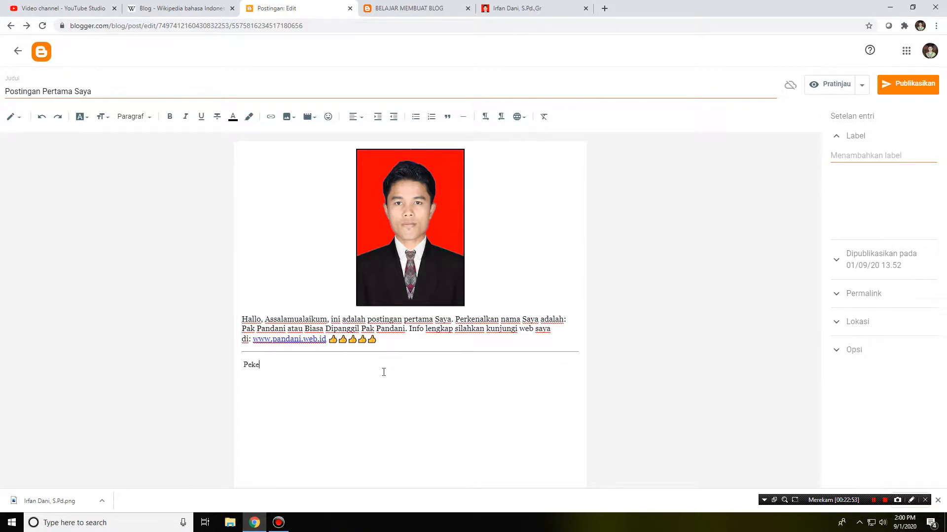
pyautogui.write('ekerjaaan: Guru SMA')
# Copy "Hallo, Assalamuala" from the first paragraph and paste it over the occupation line below the break
pyautogui.moveTo(309, 318); pyautogui.dragTo(240, 323)
pyautogui.hotkey('ctrl', 'c')
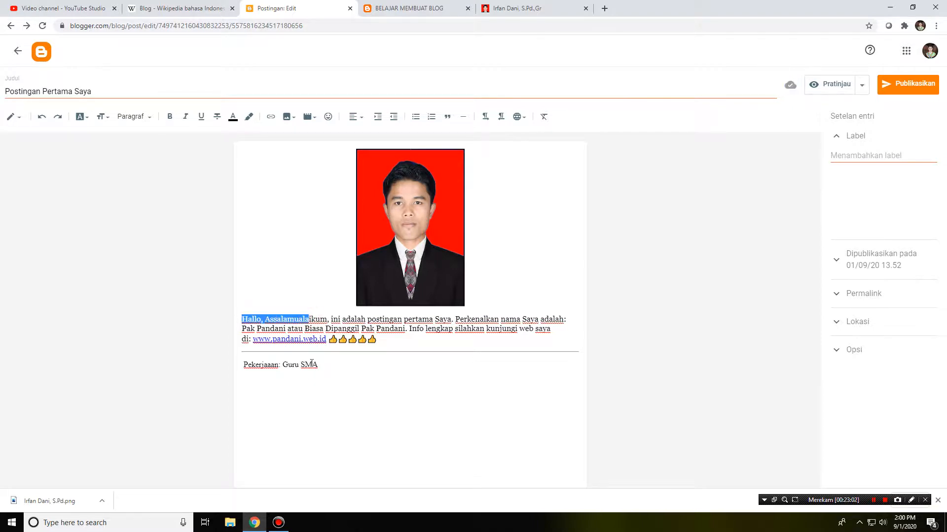
pyautogui.tripleClick(328, 368)
pyautogui.hotkey('ctrl', 'v')
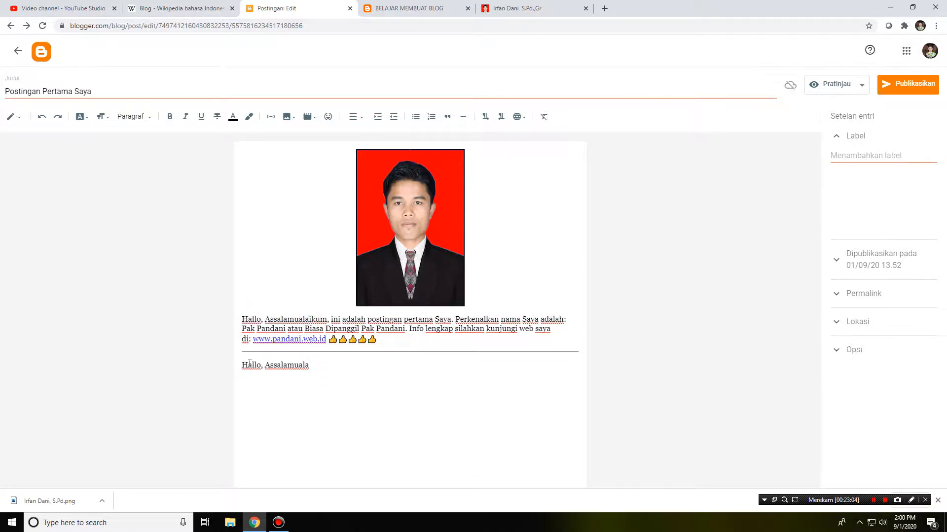
# Replace the pasted text below the post break with "Pekerjaan: Guru SMA"
pyautogui.tripleClick(323, 363)
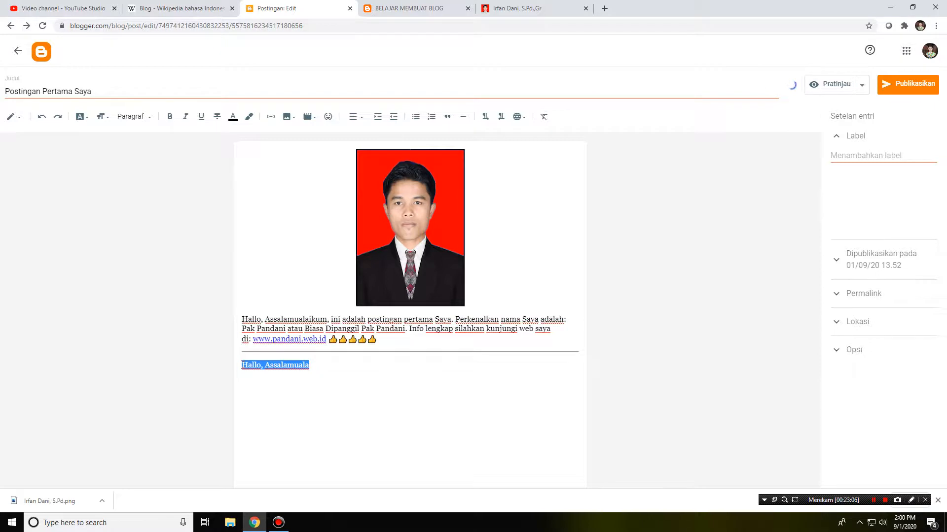
pyautogui.write('Pekerjaaa')
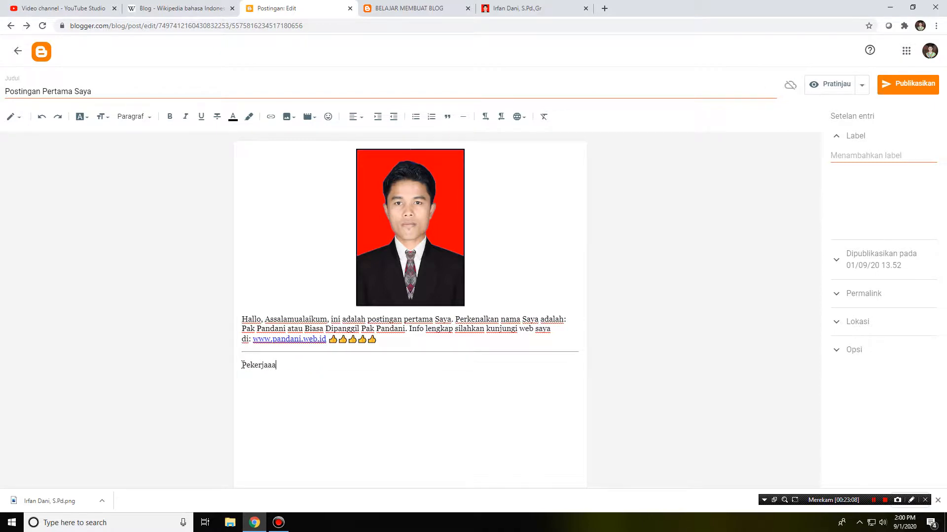
pyautogui.press('BackSpace')
pyautogui.write('n Guru SMA')
pyautogui.press('Left')
pyautogui.press('Left')
pyautogui.press('Left')
pyautogui.write(':')
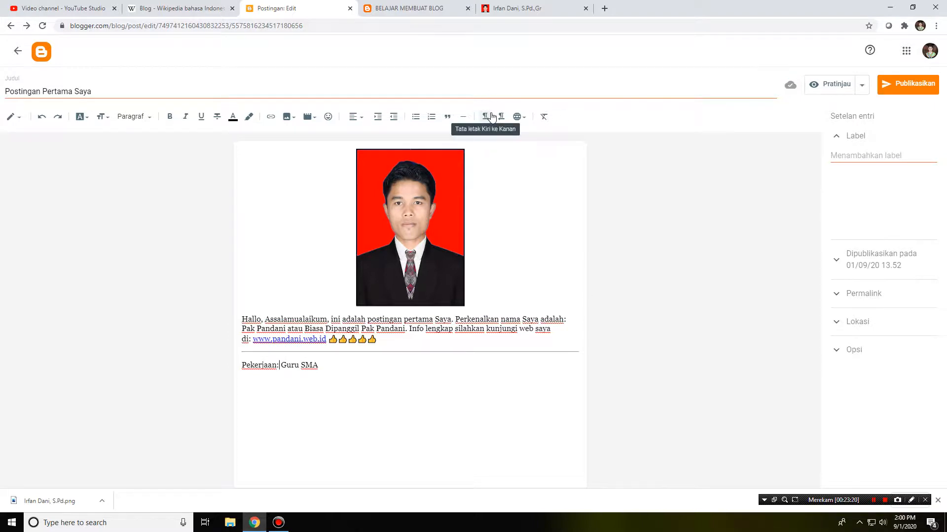
# Choose Indonesian as the input language for the post editor
pyautogui.click(522, 118)
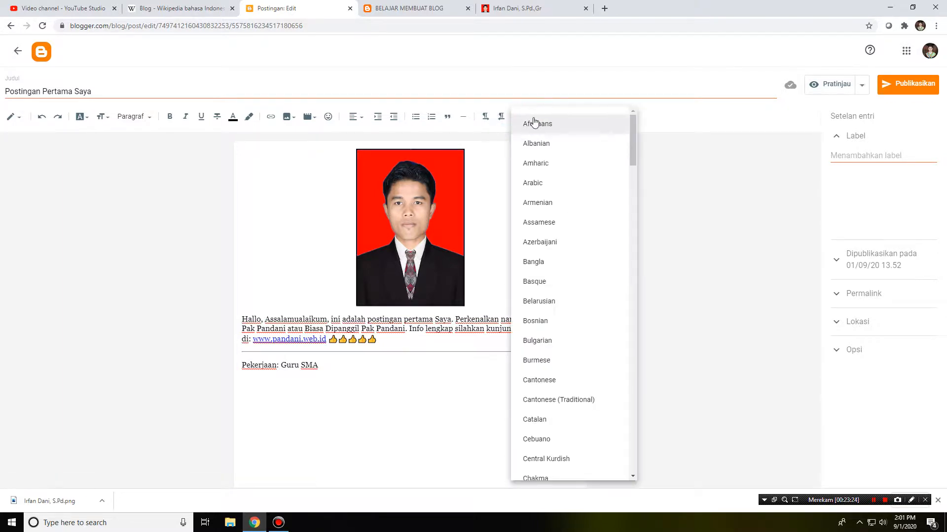
pyautogui.click(515, 84)
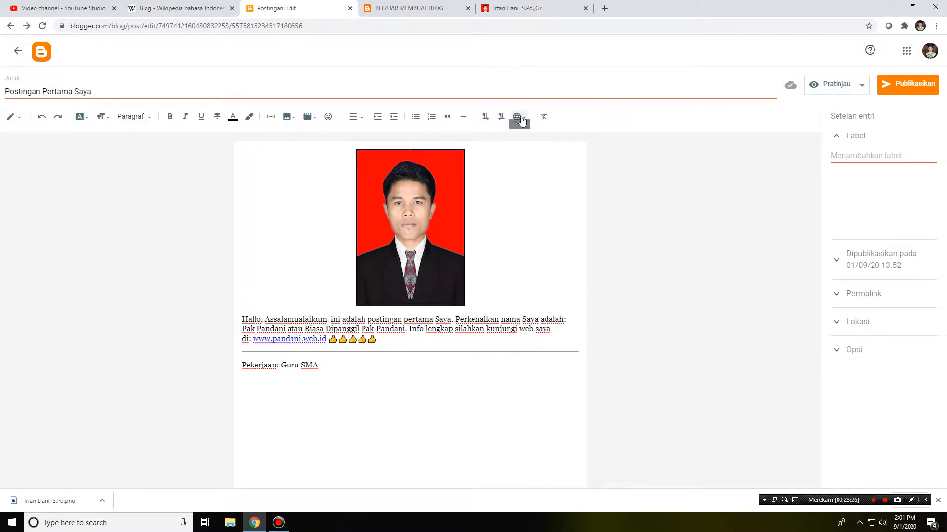
pyautogui.click(523, 120)
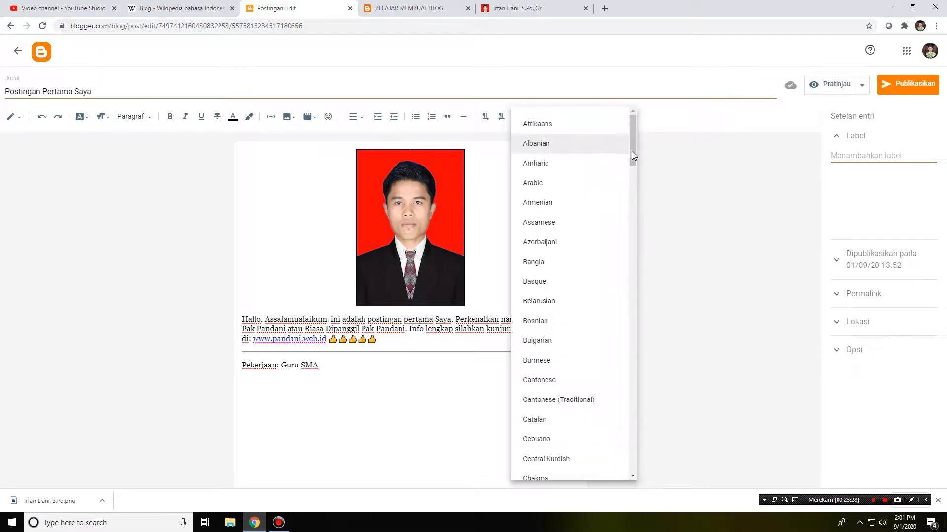
pyautogui.moveTo(632, 153); pyautogui.dragTo(634, 183)
pyautogui.moveTo(634, 203)
pyautogui.mouseDown()
pyautogui.moveTo(643, 250)
pyautogui.moveTo(634, 237)
pyautogui.moveTo(646, 119)
pyautogui.moveTo(632, 146)
pyautogui.moveTo(632, 235)
pyautogui.mouseUp()
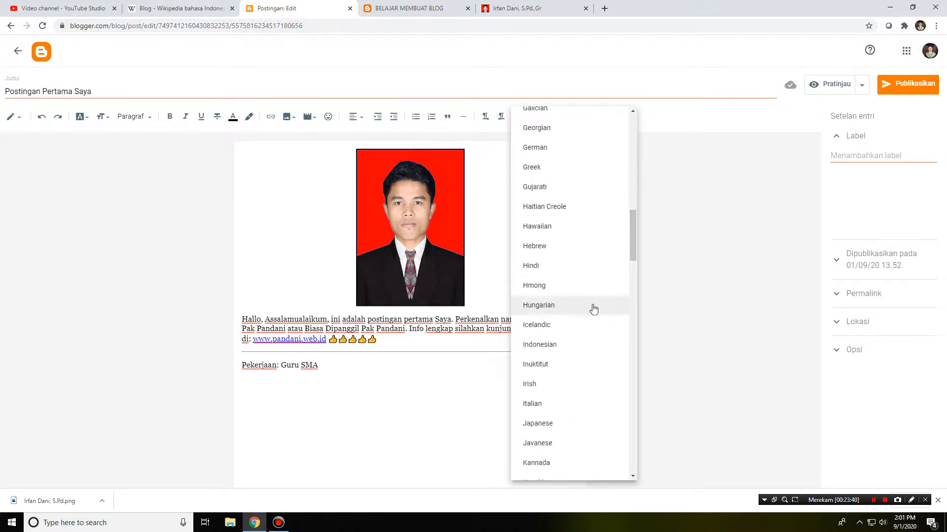
pyautogui.click(566, 349)
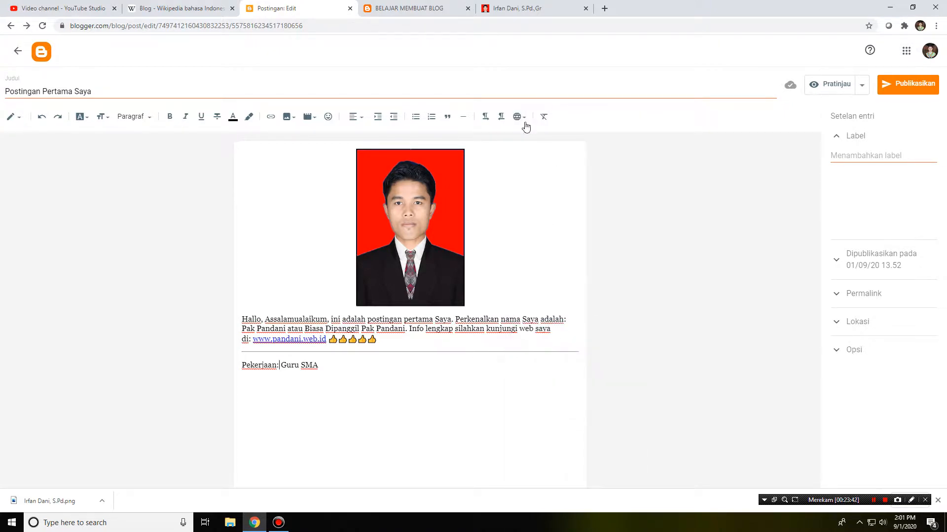
# Try the Africa Latin on-screen keyboard as the input tool and close it
pyautogui.click(462, 356)
pyautogui.click(548, 120)
pyautogui.click(549, 119)
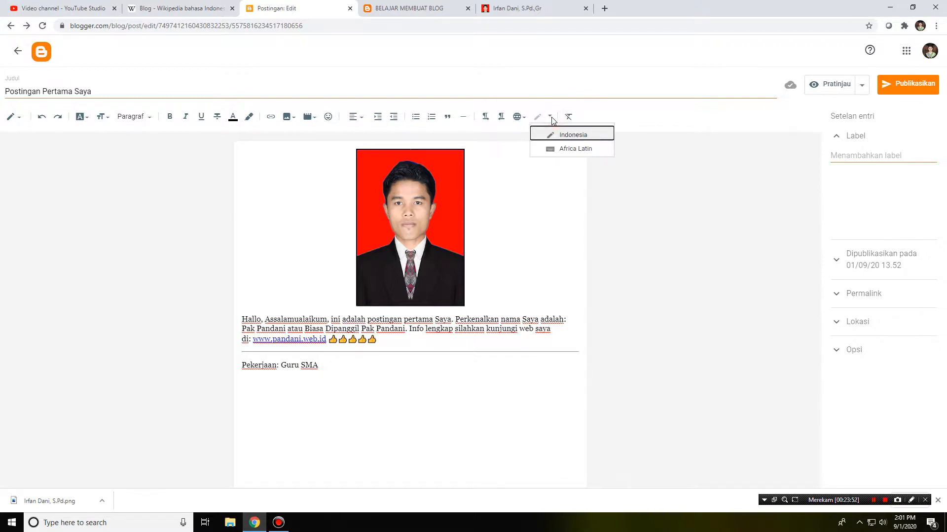
pyautogui.click(526, 205)
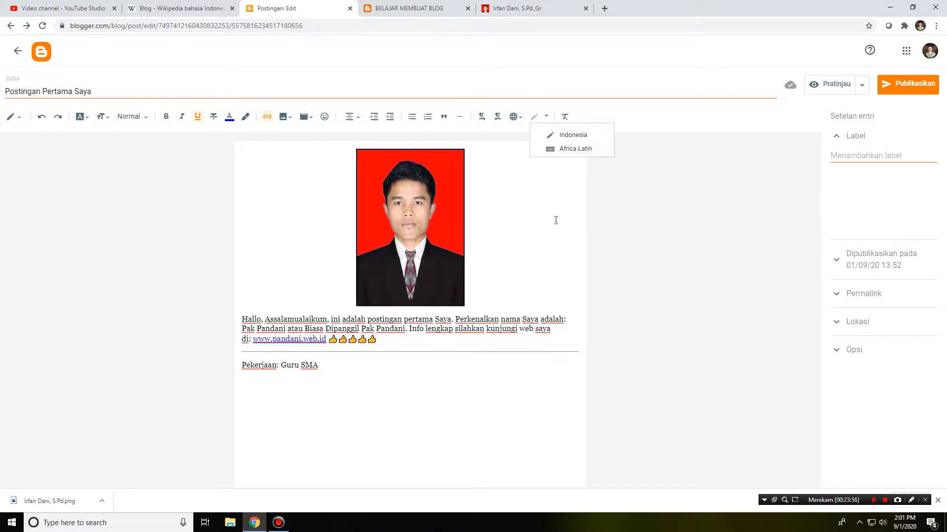
pyautogui.click(557, 148)
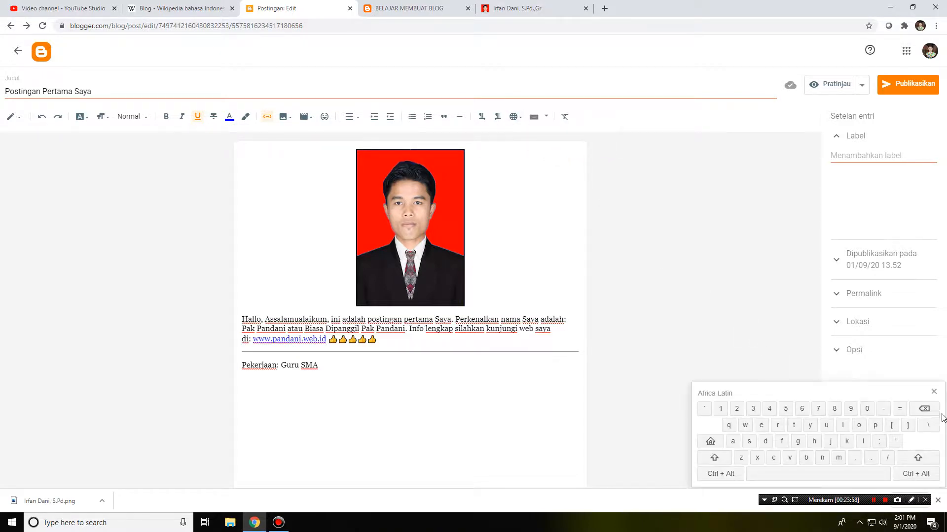
pyautogui.click(935, 393)
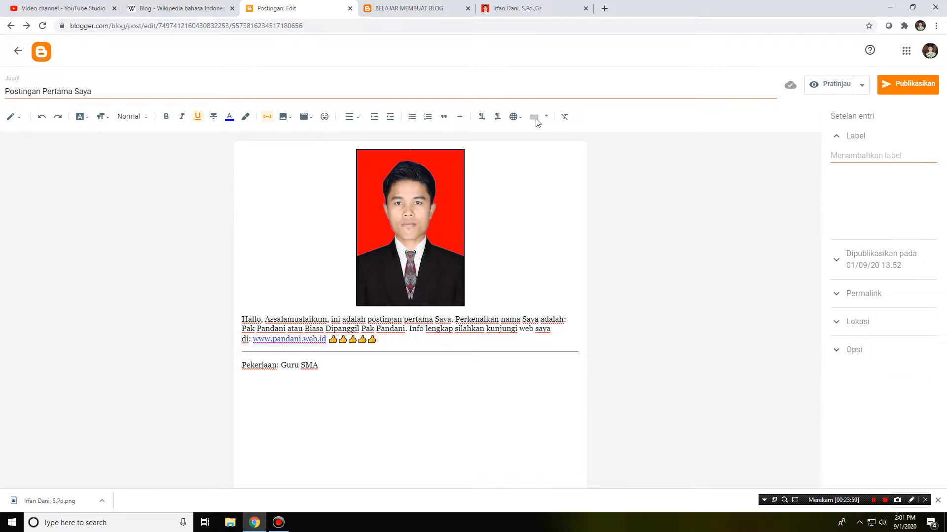
# Try clearing the formatting of the "Pekerjaan: Guru SMA" line and undo the change
pyautogui.click(565, 119)
pyautogui.click(536, 251)
pyautogui.moveTo(329, 365); pyautogui.dragTo(224, 371)
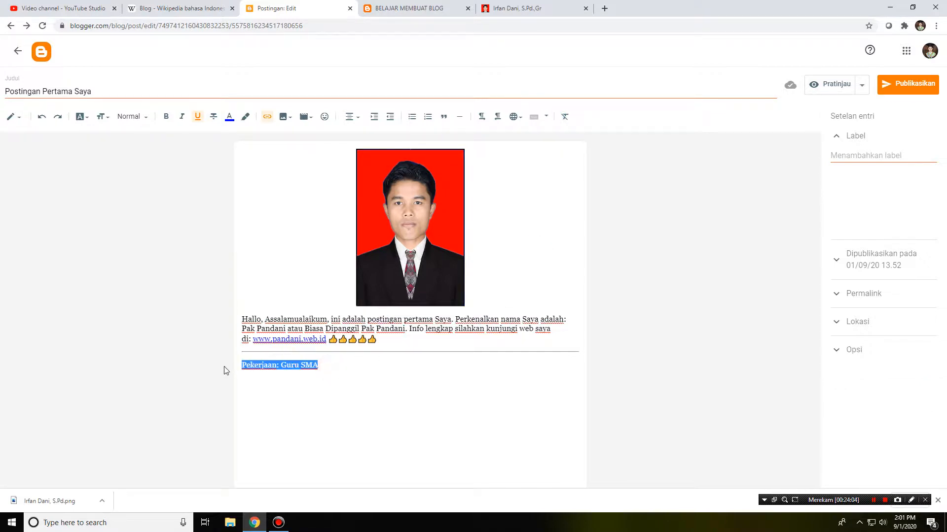
pyautogui.click(565, 118)
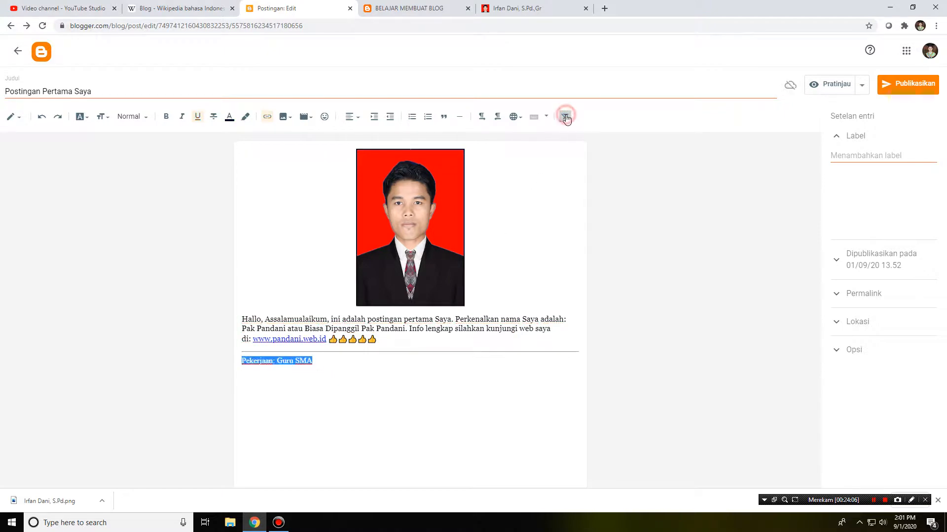
pyautogui.click(307, 375)
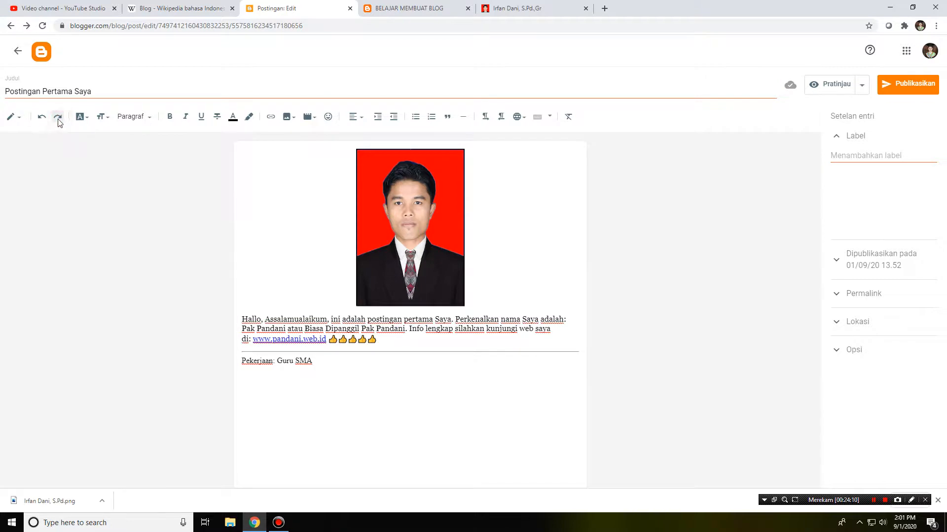
pyautogui.click(42, 118)
pyautogui.click(415, 437)
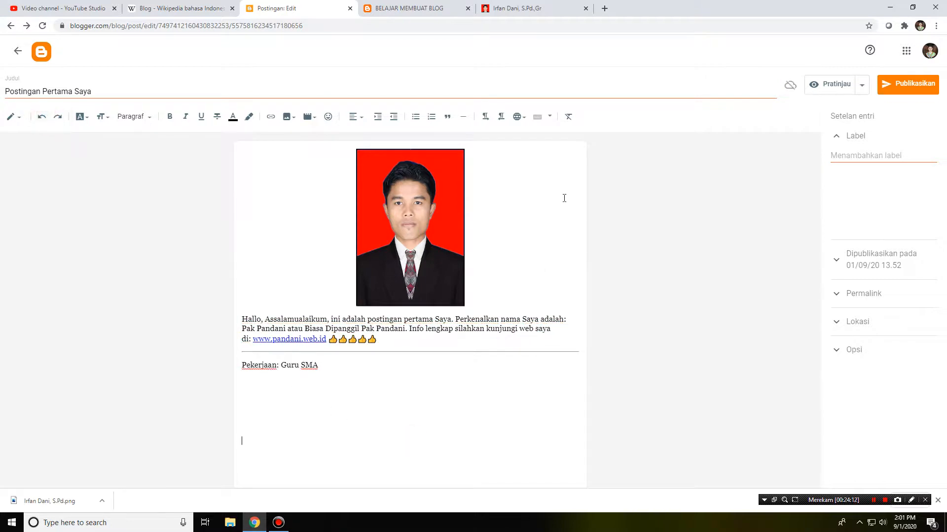
pyautogui.click(454, 389)
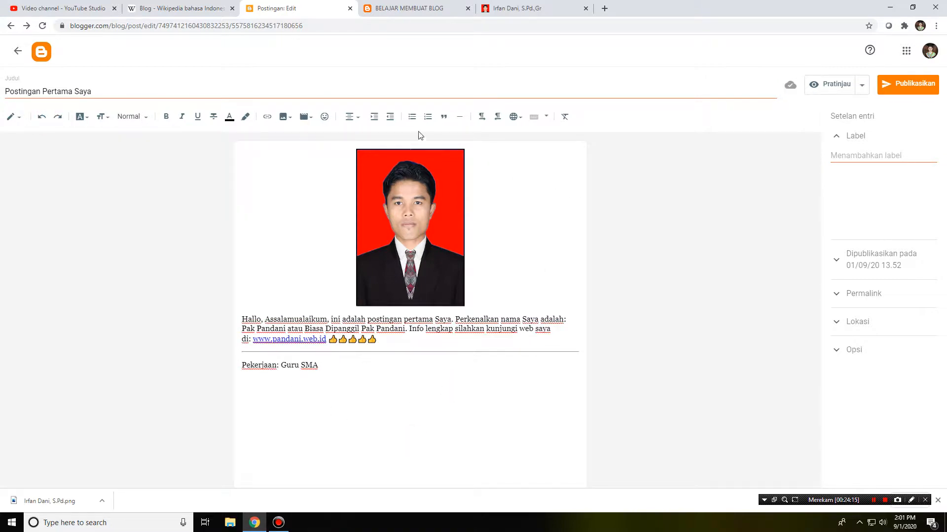
# Save the post as a draft and reload the public blog page to check it
pyautogui.click(867, 84)
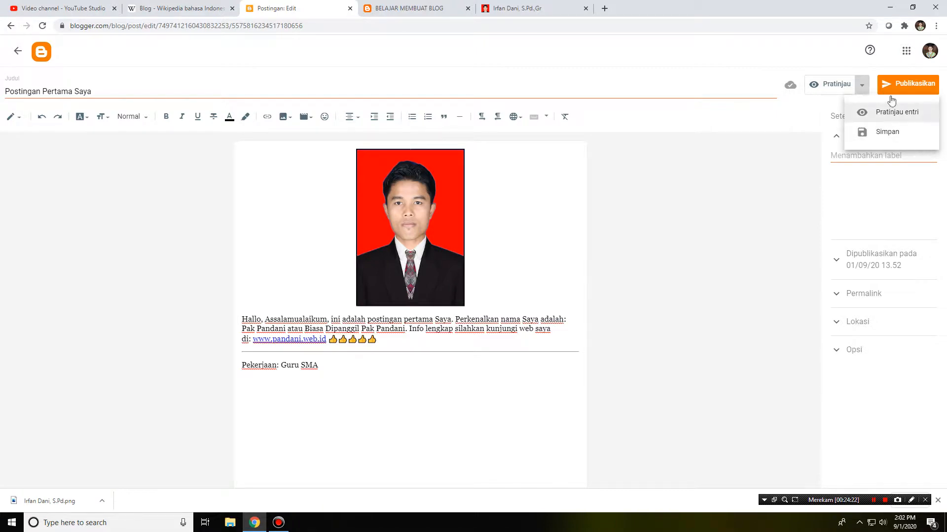
pyautogui.click(877, 132)
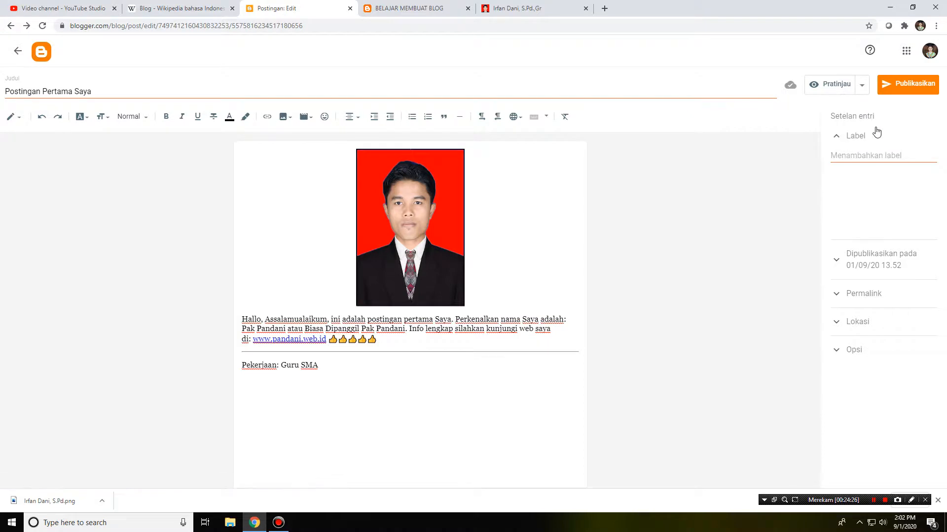
pyautogui.click(410, 7)
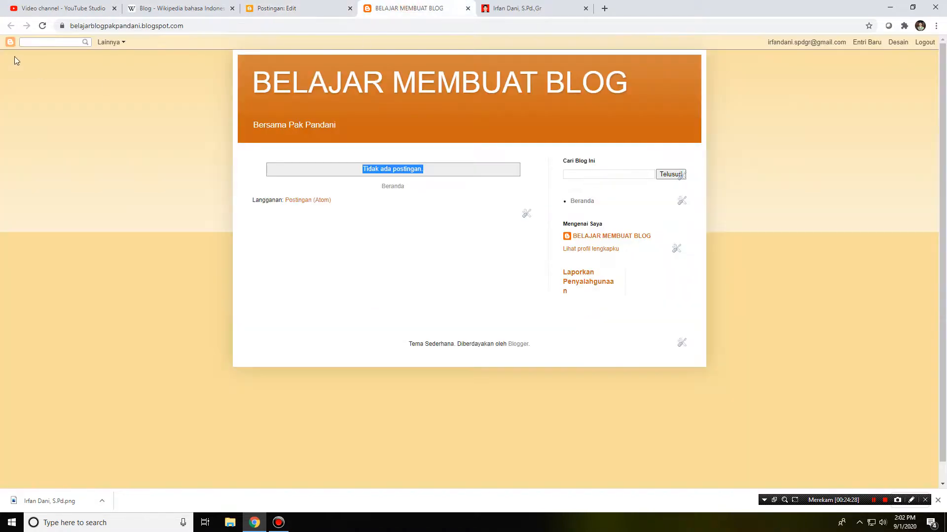
pyautogui.click(42, 26)
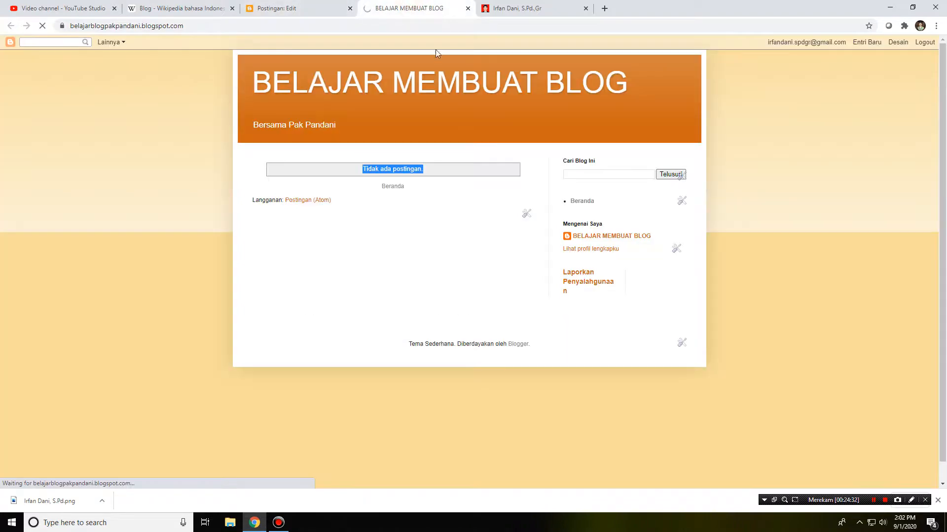
pyautogui.scroll(-1, 459, 197)
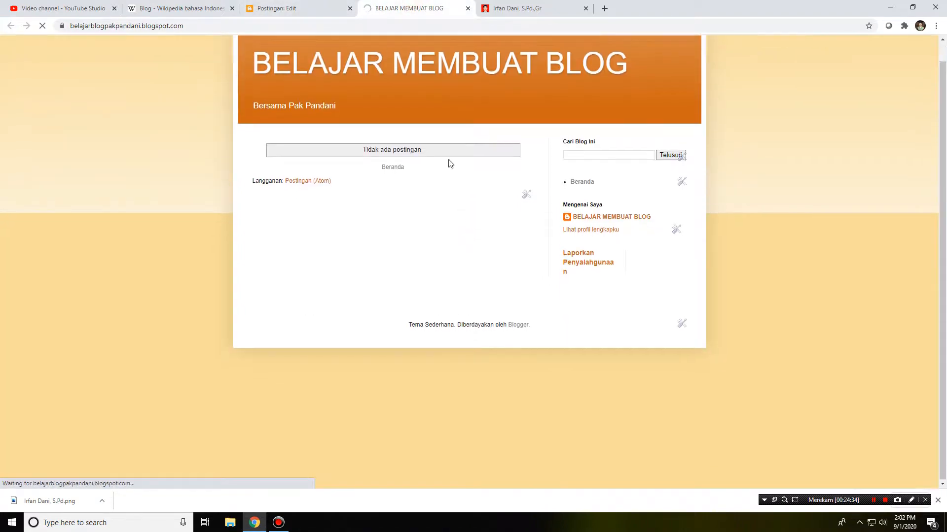
pyautogui.click(301, 4)
pyautogui.click(386, 4)
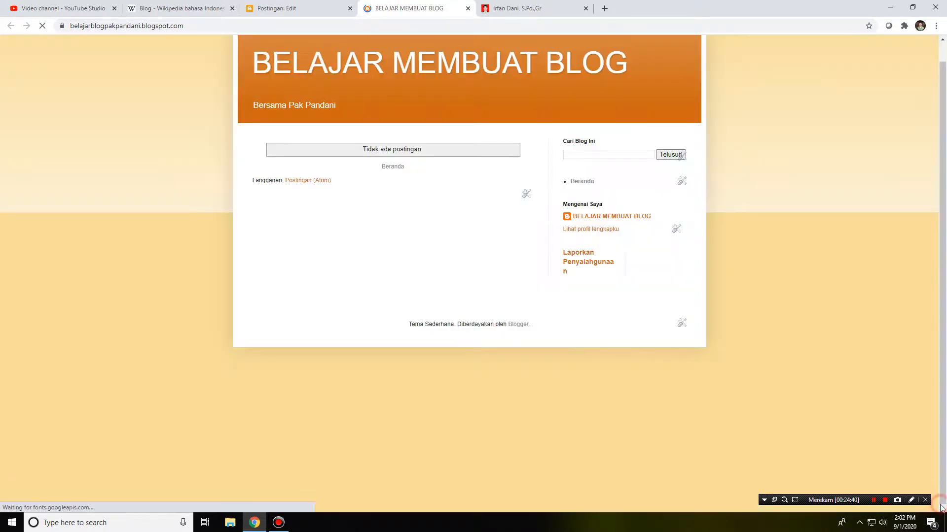
# Publish the post "Postingan Pertama Saya" to the blog and confirm the publication
pyautogui.click(286, 8)
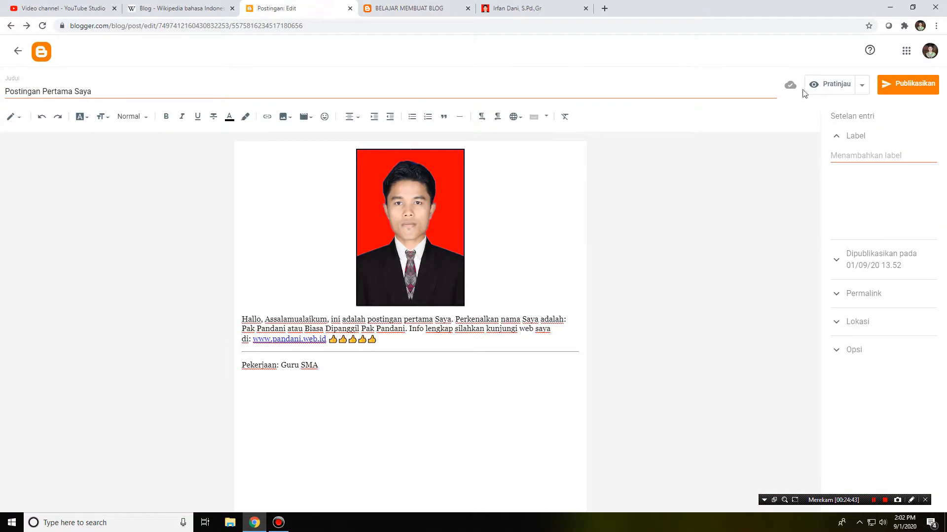
pyautogui.click(861, 85)
pyautogui.click(861, 85)
pyautogui.click(907, 90)
pyautogui.click(909, 85)
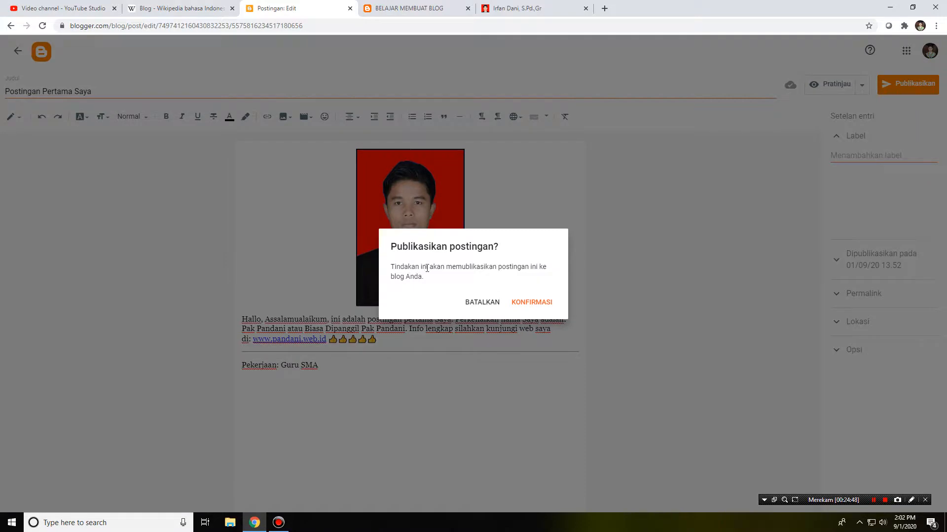
pyautogui.click(530, 303)
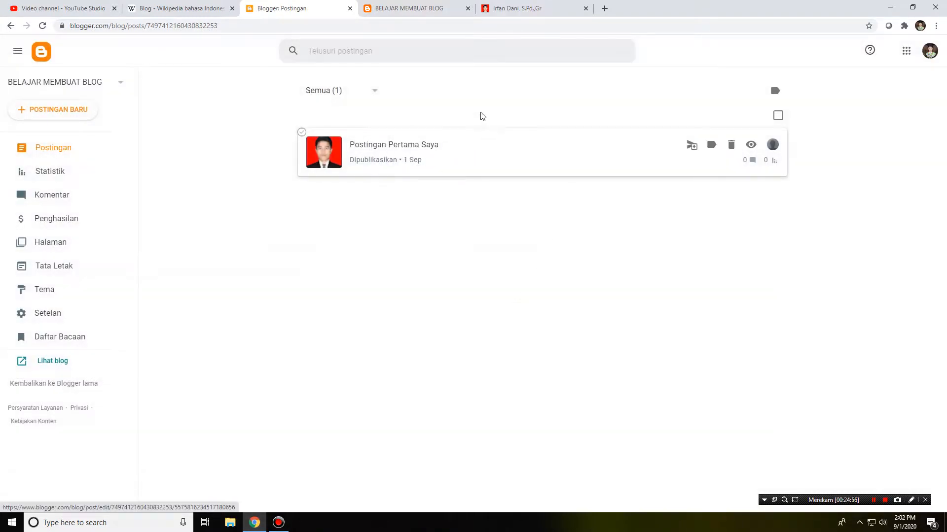
# Reload the public blog page and look through the published post and the featured post below it
pyautogui.click(409, 8)
pyautogui.click(42, 25)
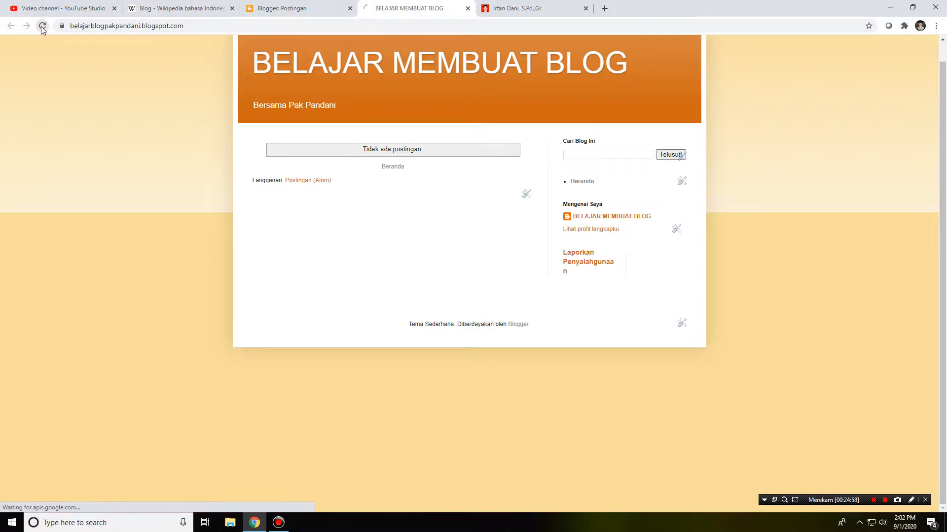
pyautogui.scroll(-2, 453, 237)
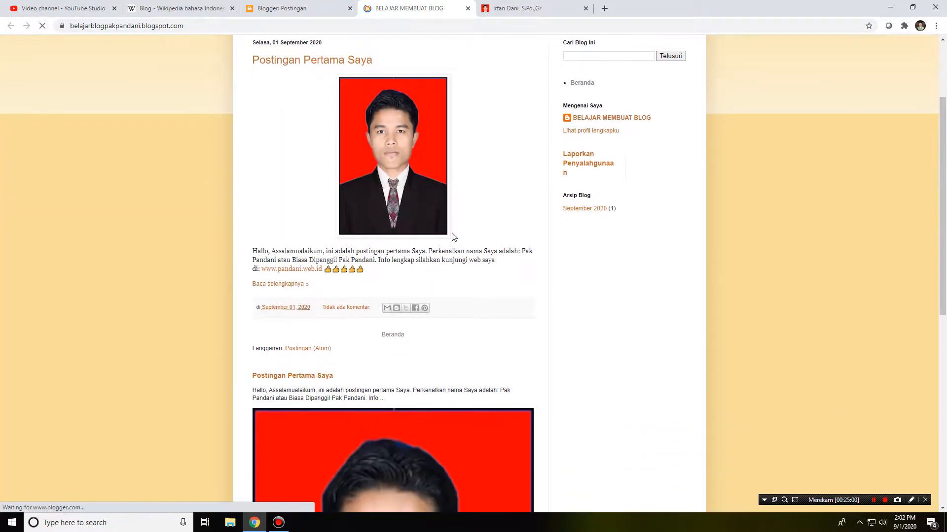
pyautogui.scroll(-3, 454, 236)
pyautogui.scroll(-5, 457, 243)
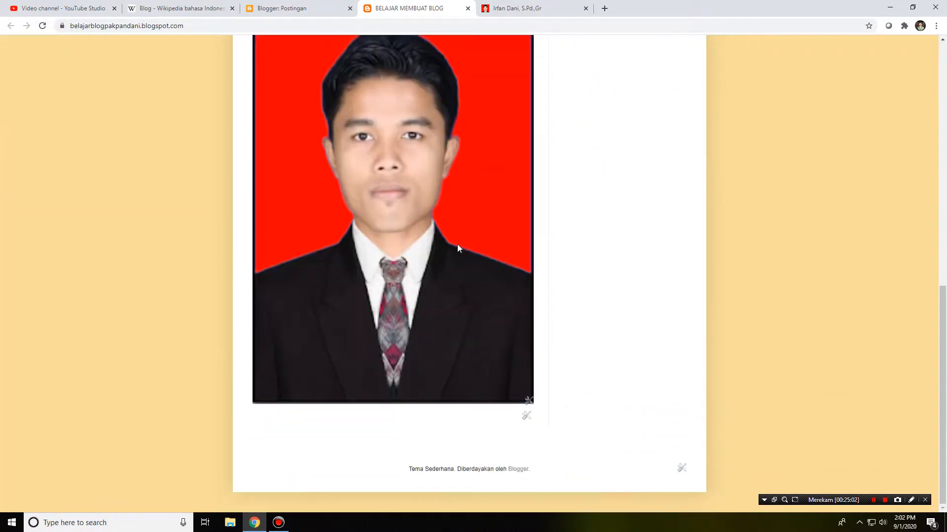
pyautogui.scroll(4, 457, 245)
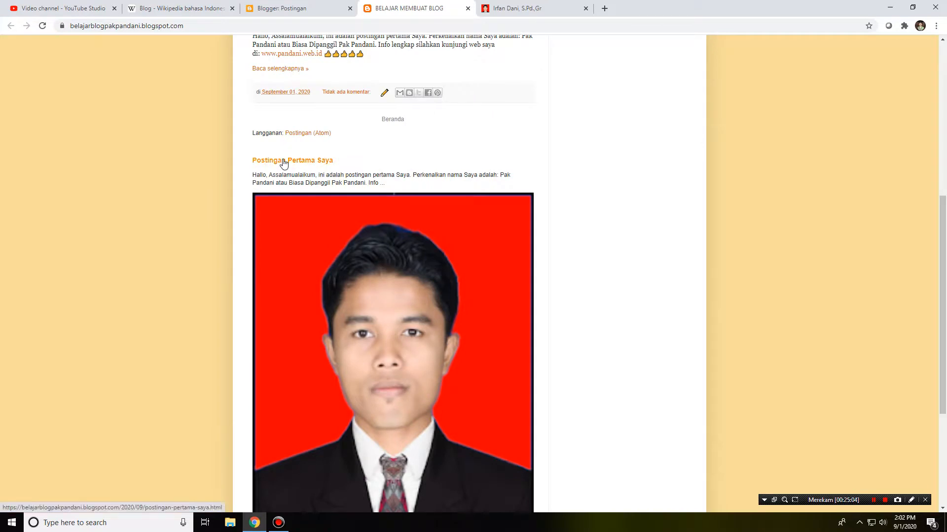
pyautogui.scroll(-4, 602, 232)
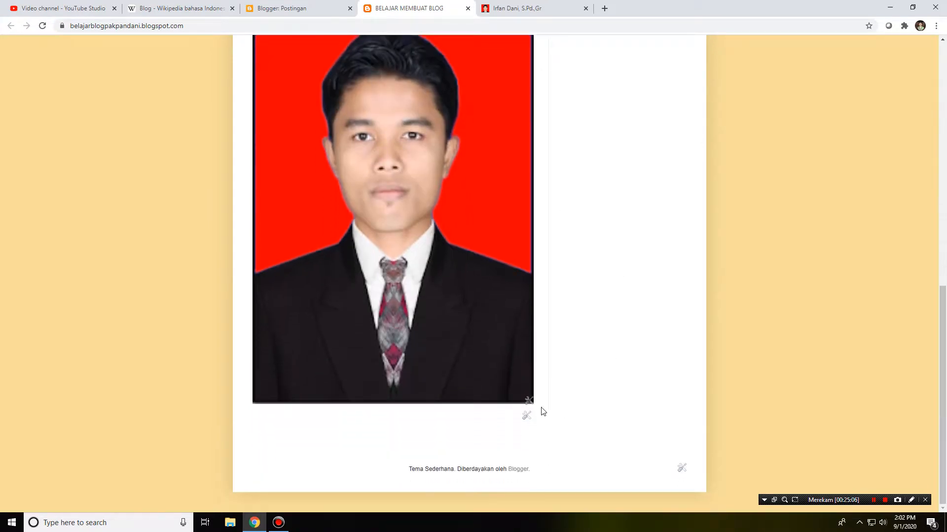
# Remove the featured post gadget below the main post and check the blog's home page
pyautogui.click(528, 400)
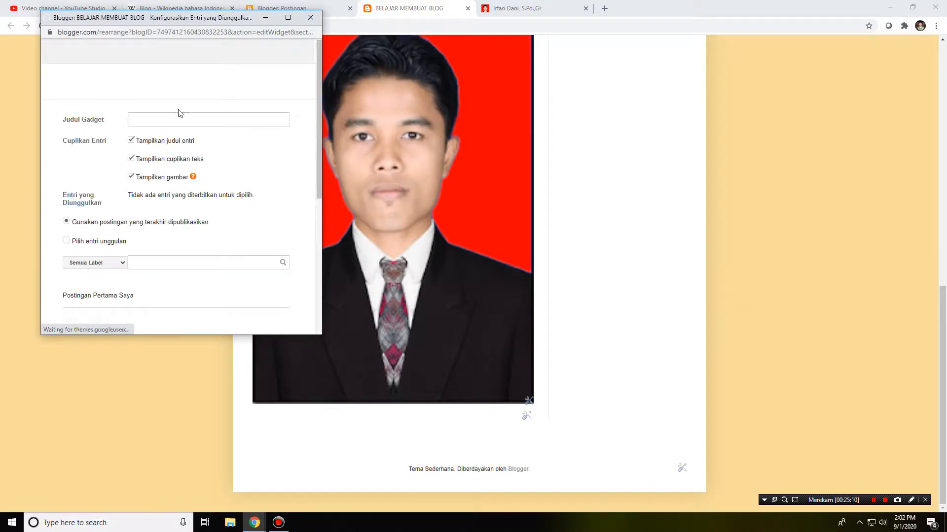
pyautogui.scroll(-5, 180, 114)
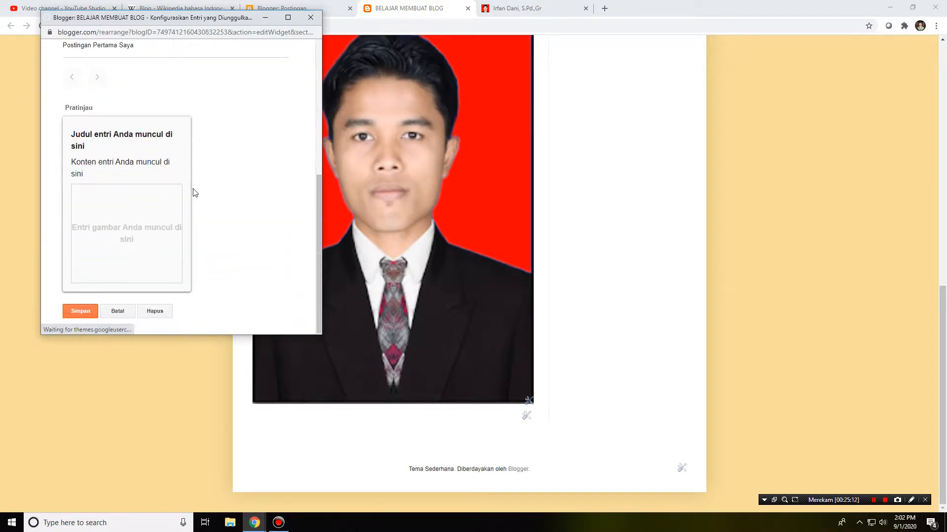
pyautogui.click(164, 309)
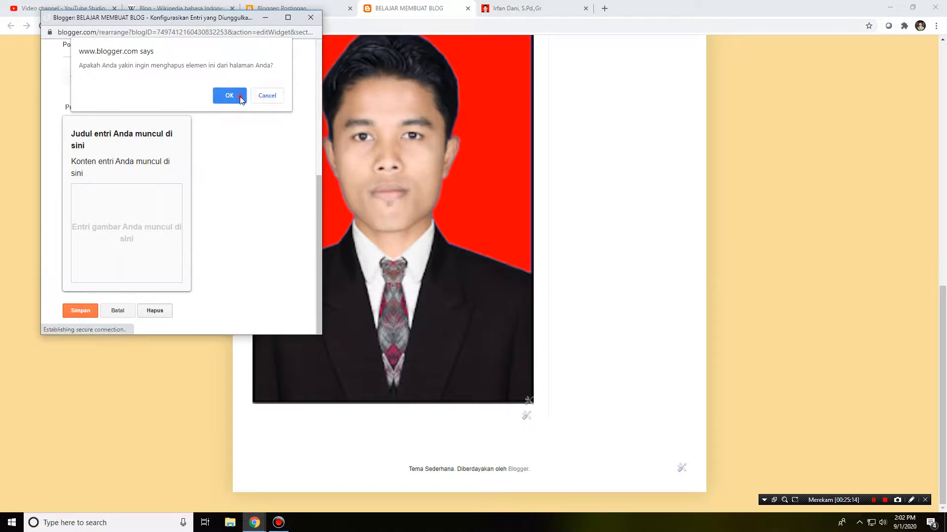
pyautogui.click(242, 100)
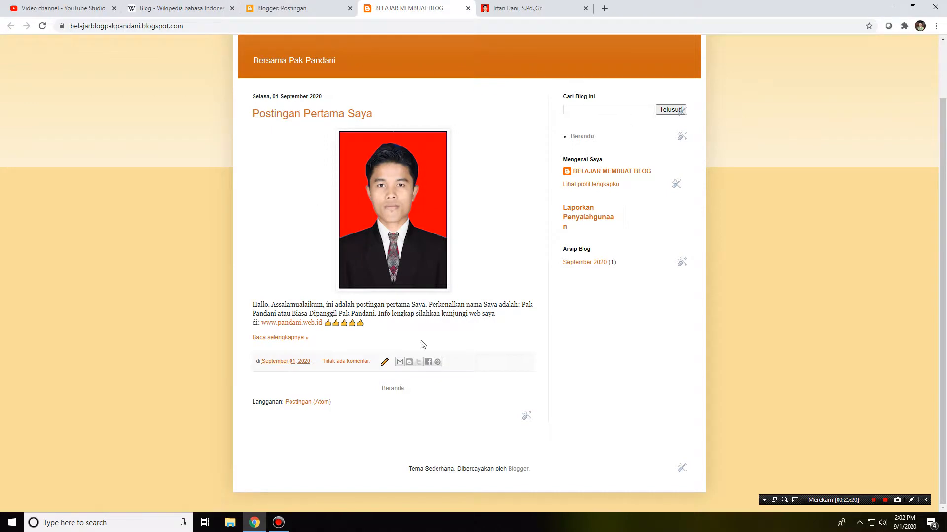
pyautogui.click(320, 8)
pyautogui.click(389, 7)
pyautogui.scroll(2, 286, 261)
pyautogui.scroll(-2, 438, 240)
pyautogui.scroll(2, 361, 222)
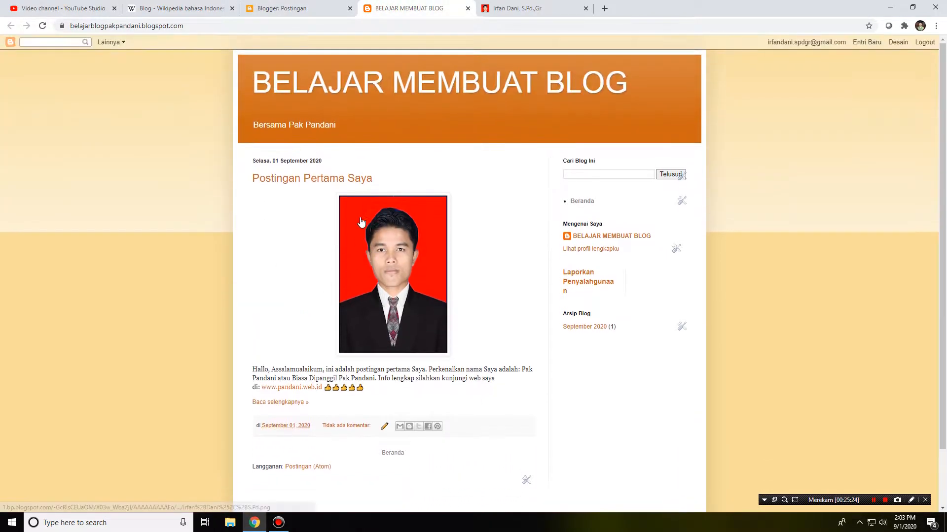
# Reopen "Postingan Pertama Saya" for editing and add the line "Alamat: Aceh" below the occupation line
pyautogui.click(308, 3)
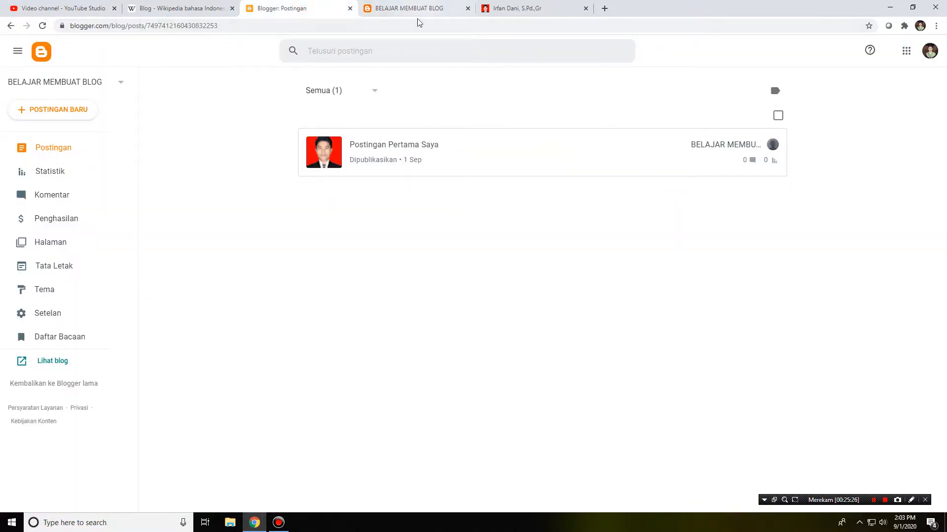
pyautogui.click(529, 150)
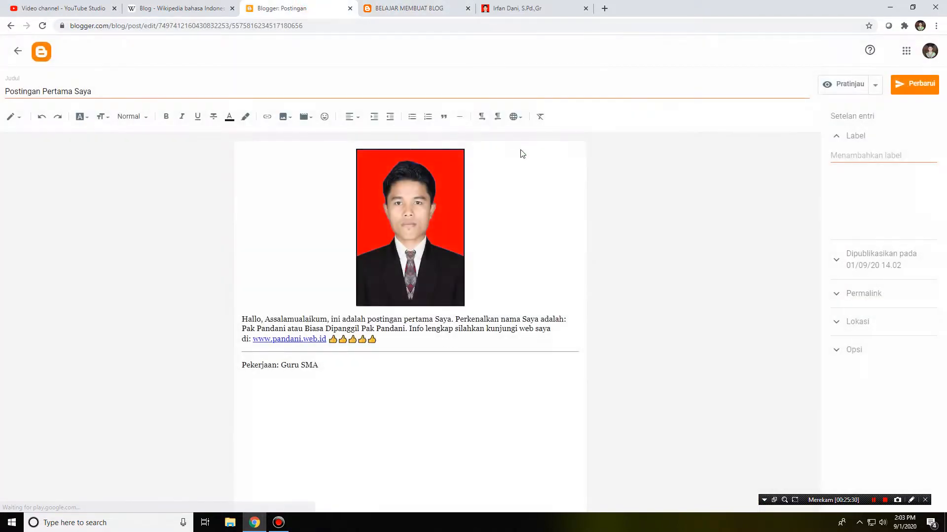
pyautogui.click(508, 194)
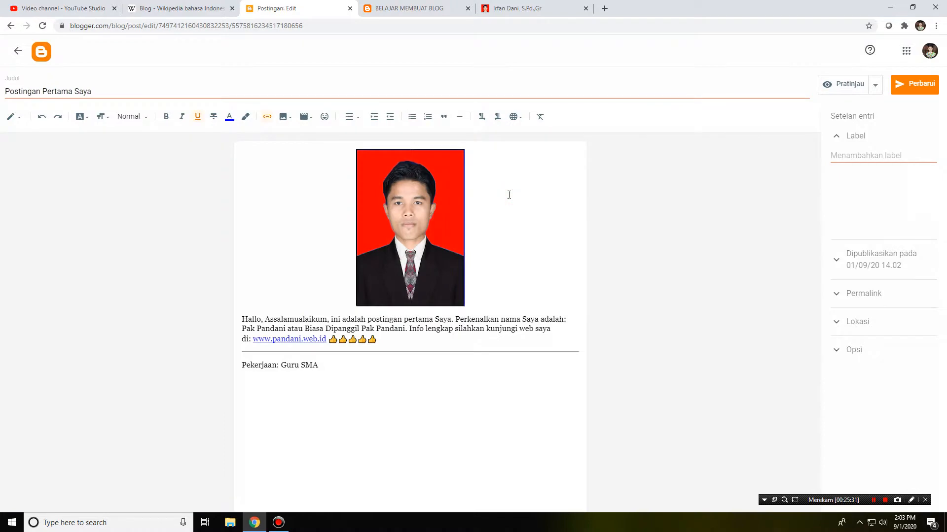
pyautogui.click(320, 367)
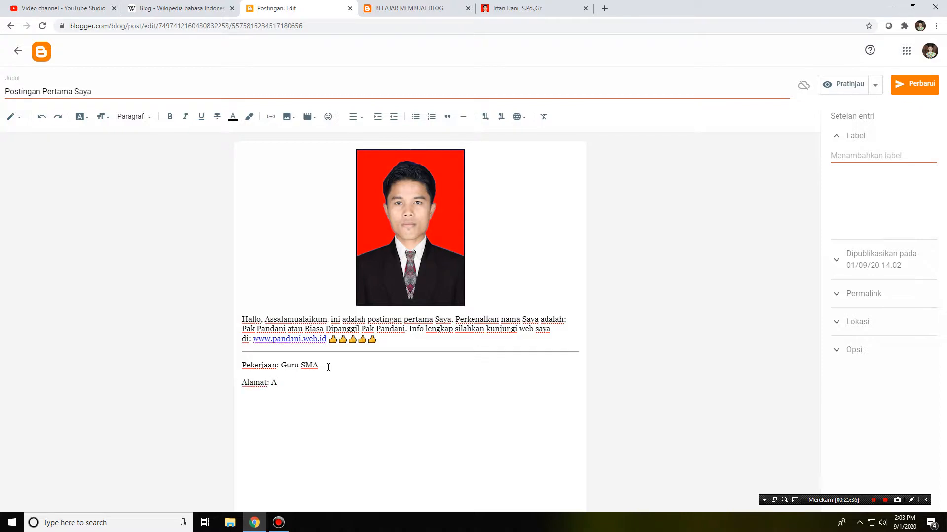
pyautogui.click(467, 455)
# Create the new label "Artikel" and assign it to the post
pyautogui.click(877, 138)
pyautogui.click(866, 138)
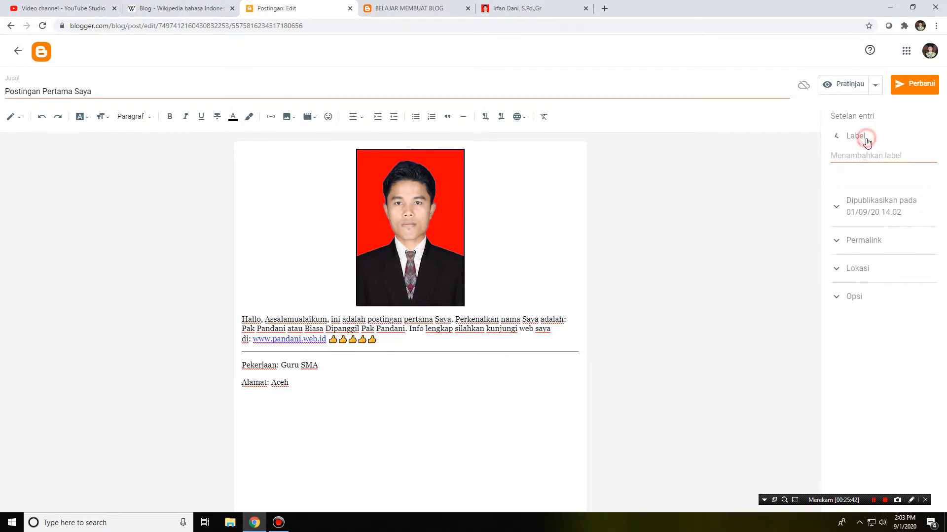
pyautogui.click(863, 157)
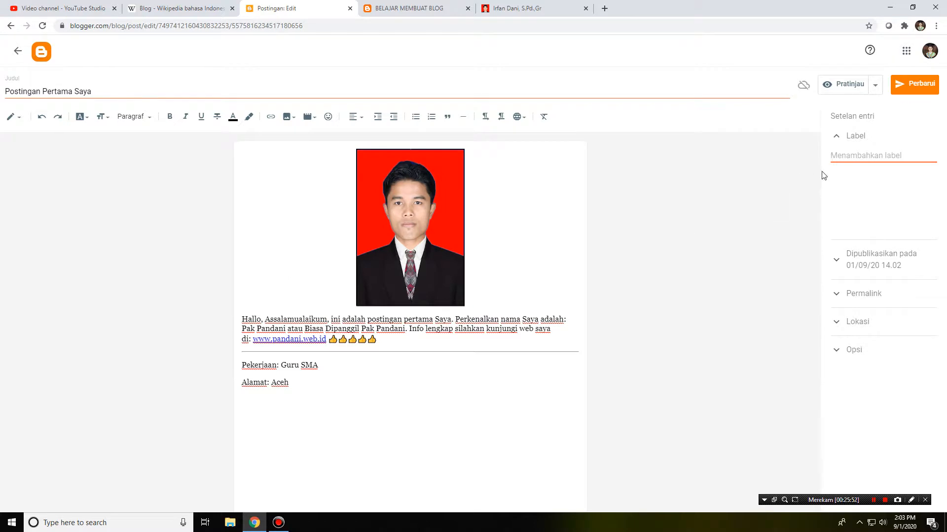
pyautogui.write('Artikel')
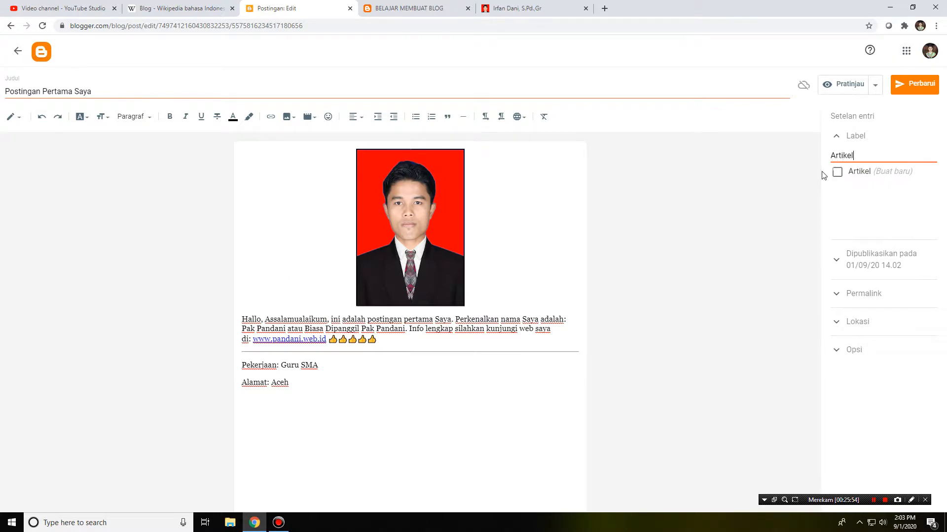
pyautogui.click(836, 172)
# Examine the post's publication date and time options and its permalink
pyautogui.click(841, 257)
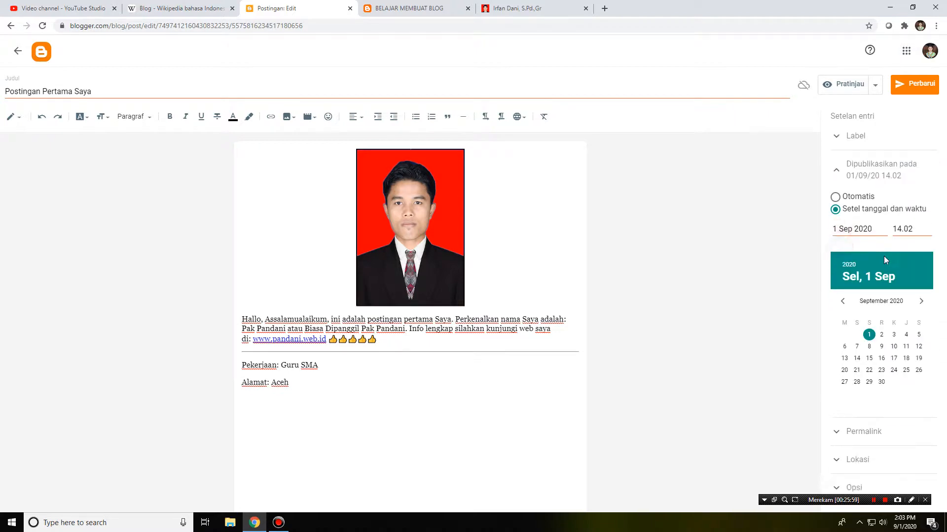
pyautogui.click(844, 174)
pyautogui.click(844, 175)
pyautogui.click(846, 434)
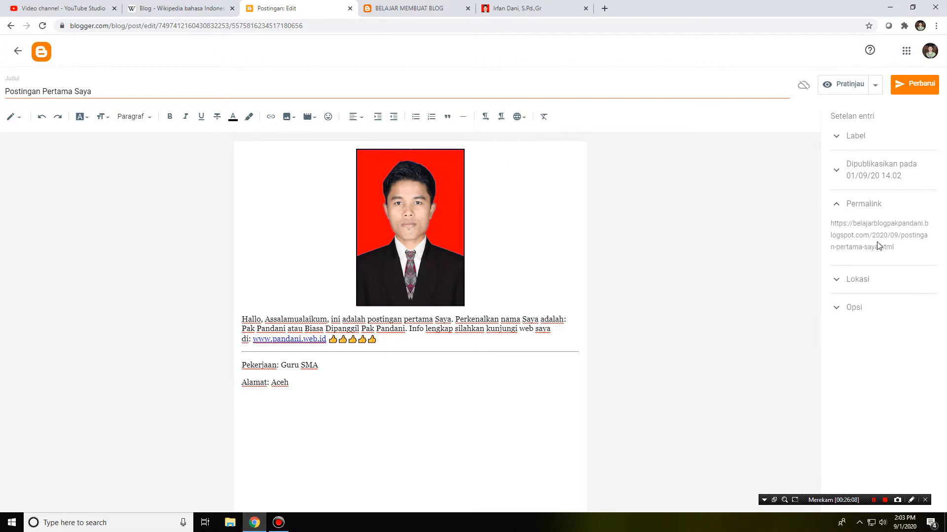
# Open the post's location settings and try finding the place with "SMAN 1 Labuhan" and "SMA NE"
pyautogui.click(846, 280)
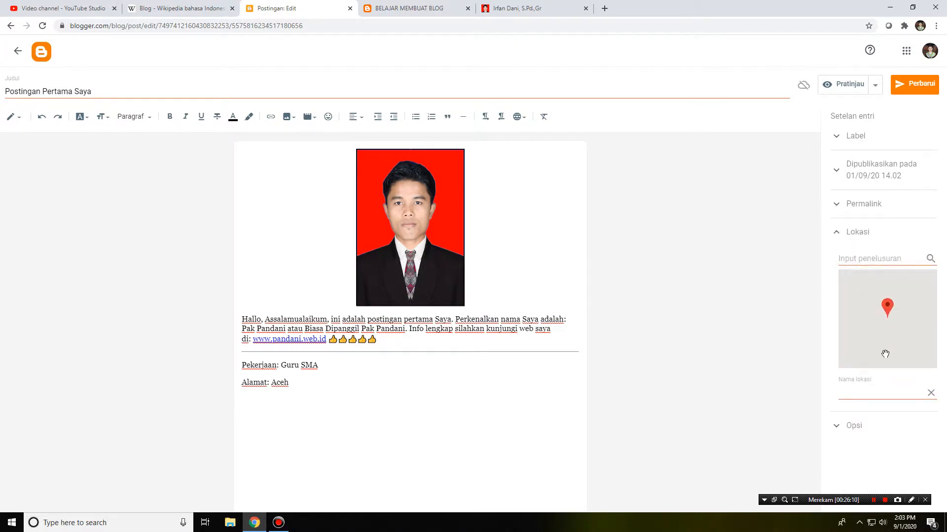
pyautogui.click(877, 393)
pyautogui.write('SMAN 1 Labuhan')
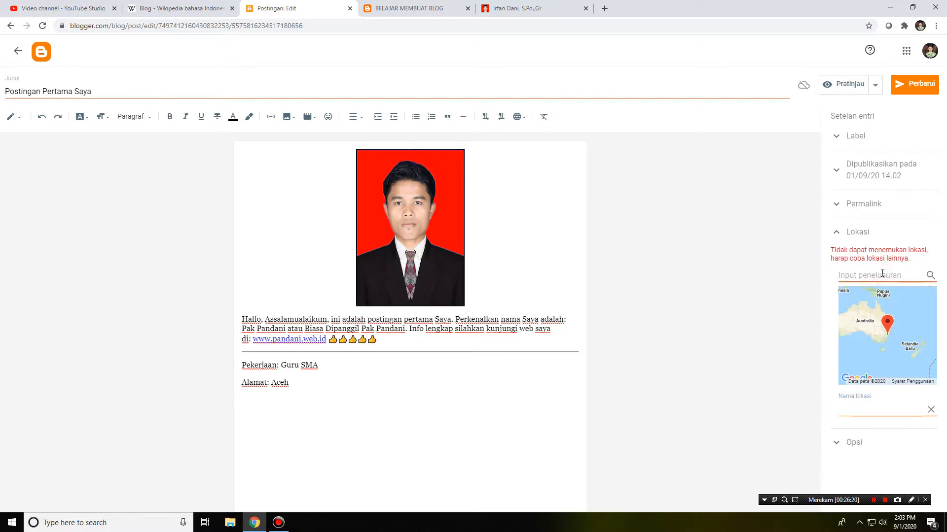
pyautogui.write('SMA NE')
# Move the post's location marker on the map to Aceh in northern Sumatra
pyautogui.doubleClick(861, 322)
pyautogui.moveTo(869, 332); pyautogui.dragTo(918, 362)
pyautogui.moveTo(878, 312); pyautogui.dragTo(941, 351)
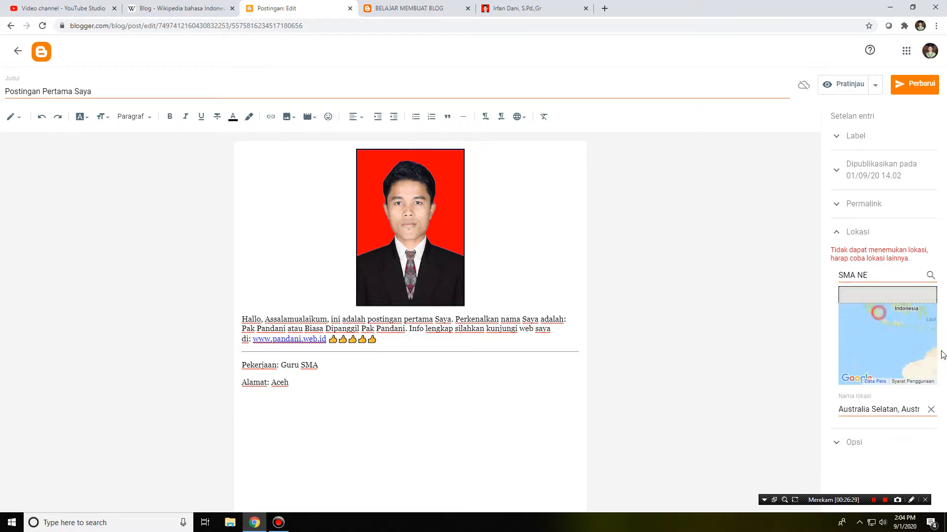
pyautogui.moveTo(895, 323); pyautogui.dragTo(886, 346)
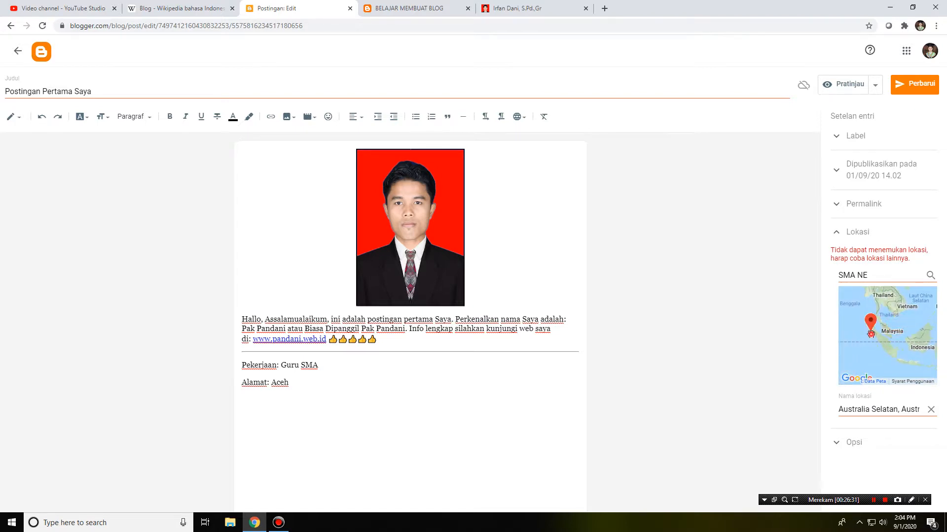
pyautogui.doubleClick(871, 335)
pyautogui.moveTo(885, 310); pyautogui.dragTo(883, 328)
pyautogui.doubleClick(878, 348)
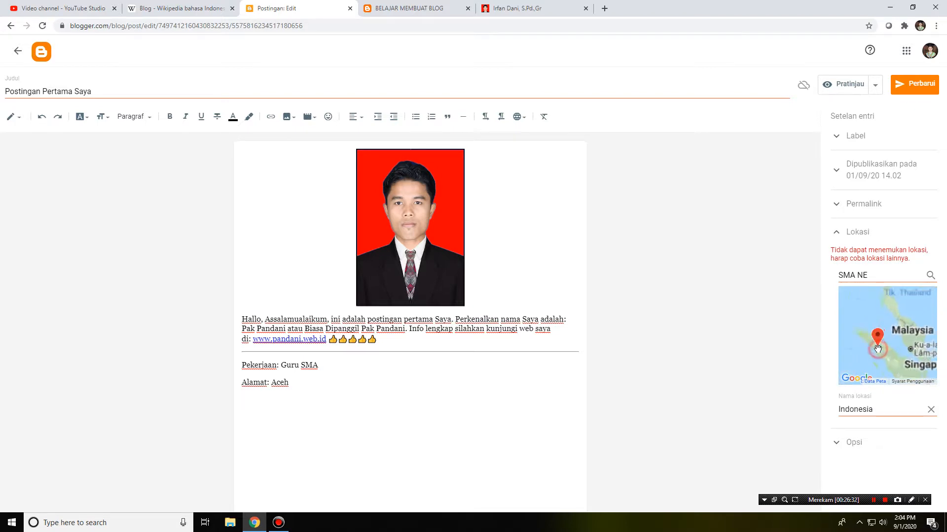
pyautogui.doubleClick(870, 341)
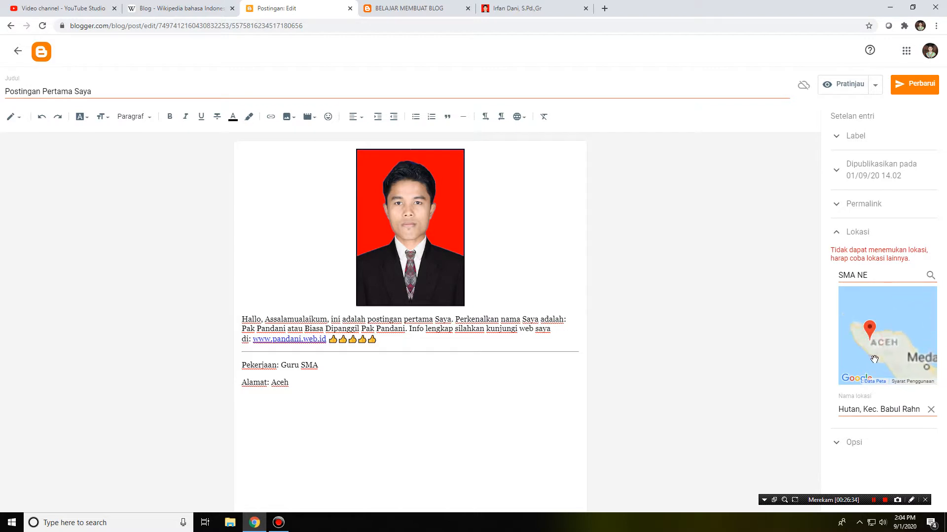
# Refine the post's location by placing the map marker at Labuhan Haji, on the coast between Manggeng and Tapak Tuan
pyautogui.moveTo(873, 352); pyautogui.dragTo(875, 328)
pyautogui.doubleClick(871, 328)
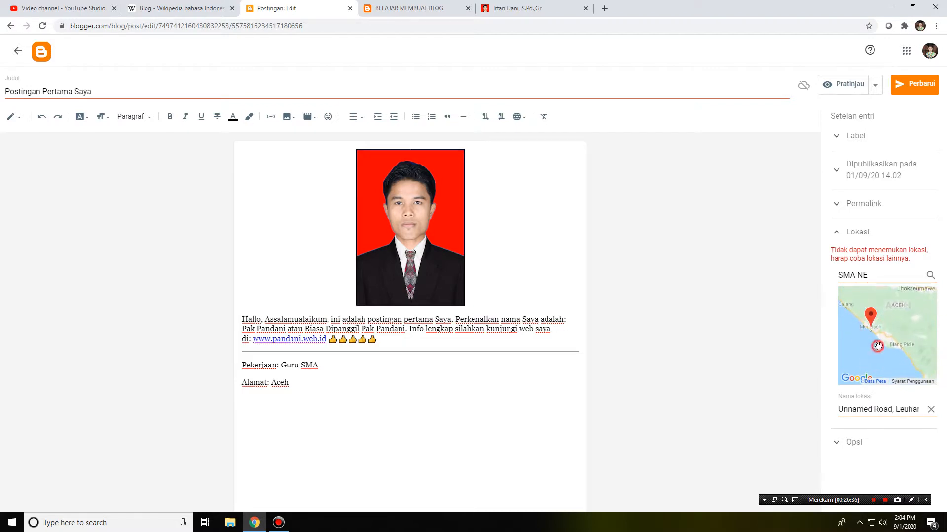
pyautogui.doubleClick(904, 357)
pyautogui.moveTo(905, 357); pyautogui.dragTo(865, 335)
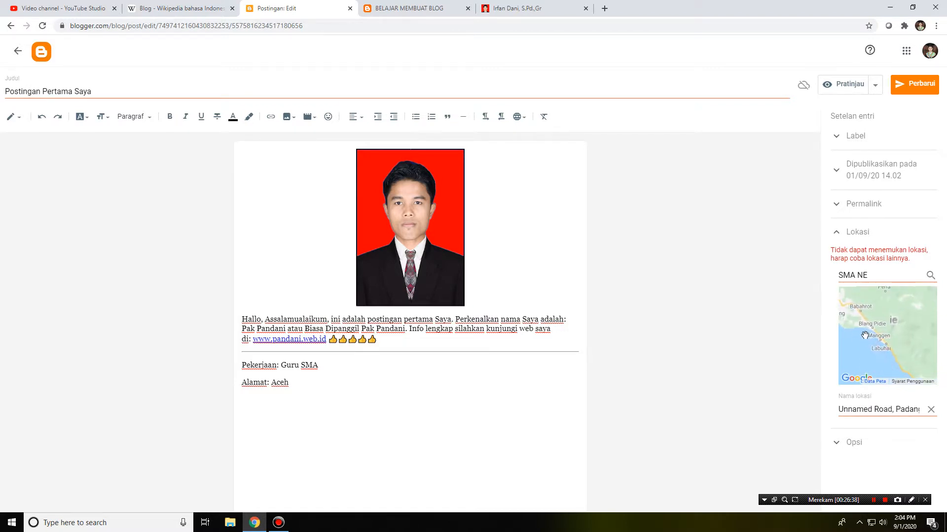
pyautogui.doubleClick(873, 336)
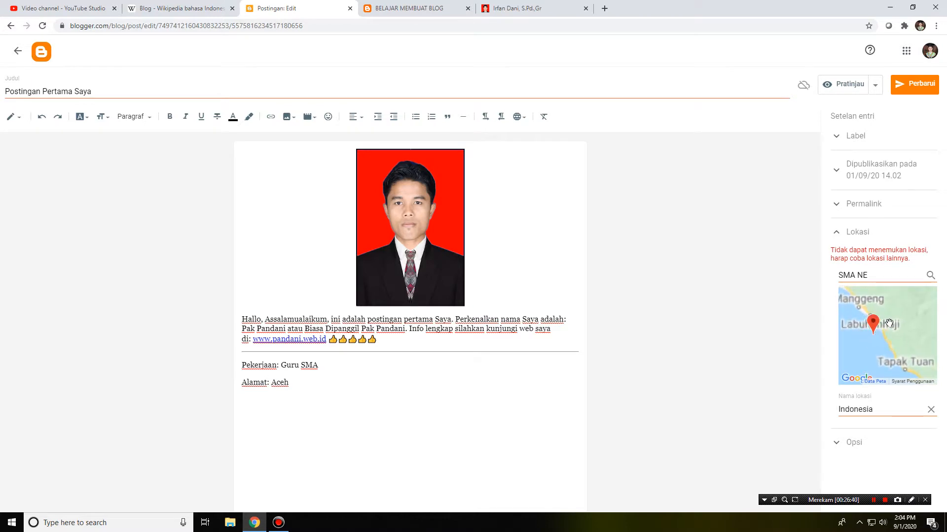